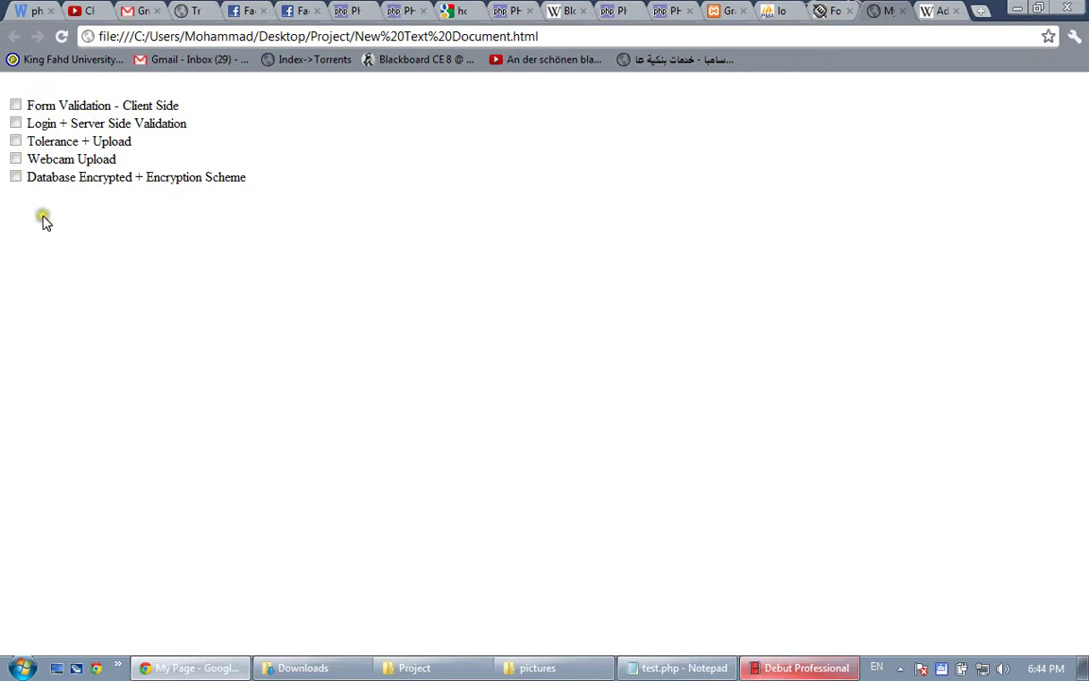
Switch to the verify_database.php tab showing Login Status with the prize image
{"action": "left_click", "coordinate": [15, 105]}
{"action": "left_click", "coordinate": [16, 107]}
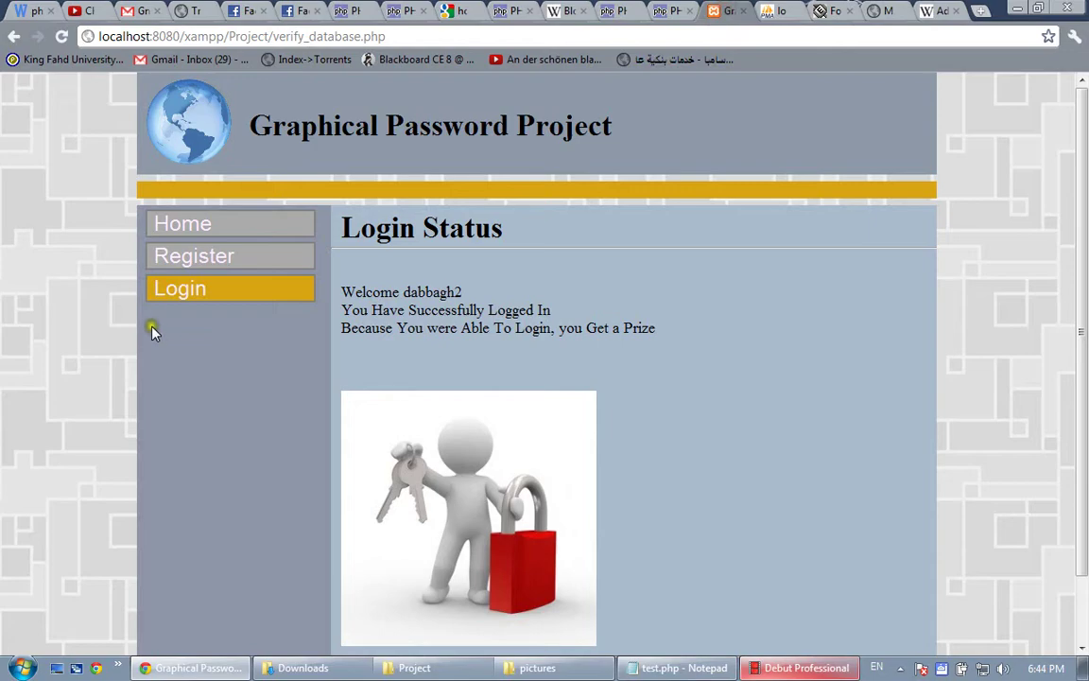
Open the Registration page and submit it empty to show the empty-username error
{"action": "left_click", "coordinate": [194, 256]}
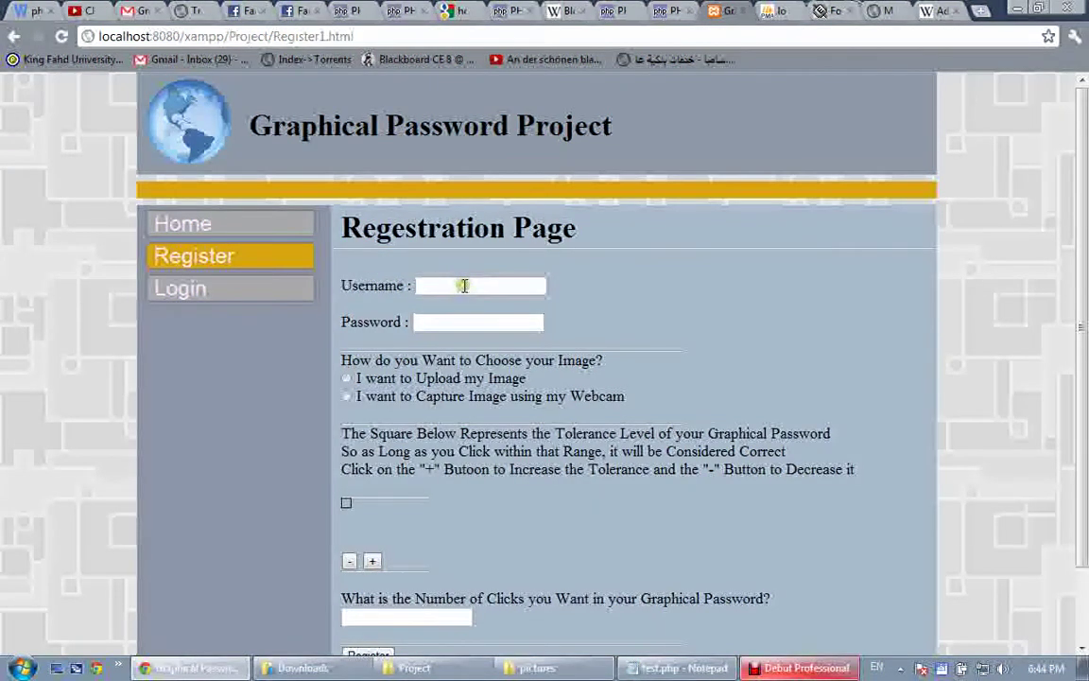
{"action": "scroll", "coordinate": [469, 316], "scroll_direction": "down", "scroll_amount": 2}
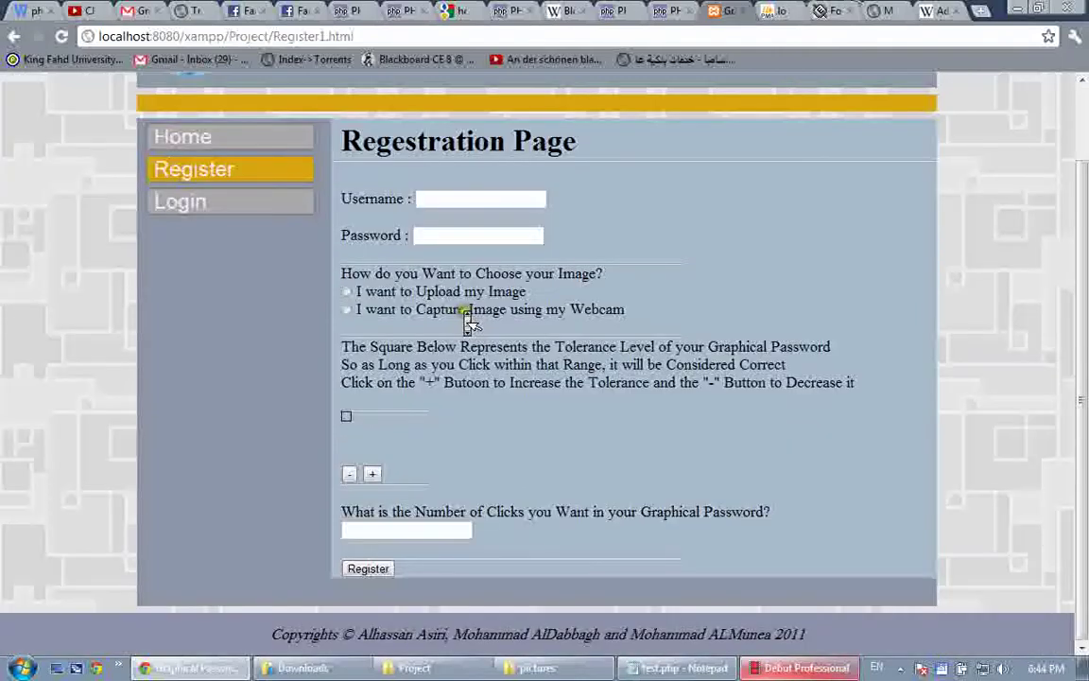
{"action": "left_click", "coordinate": [379, 571]}
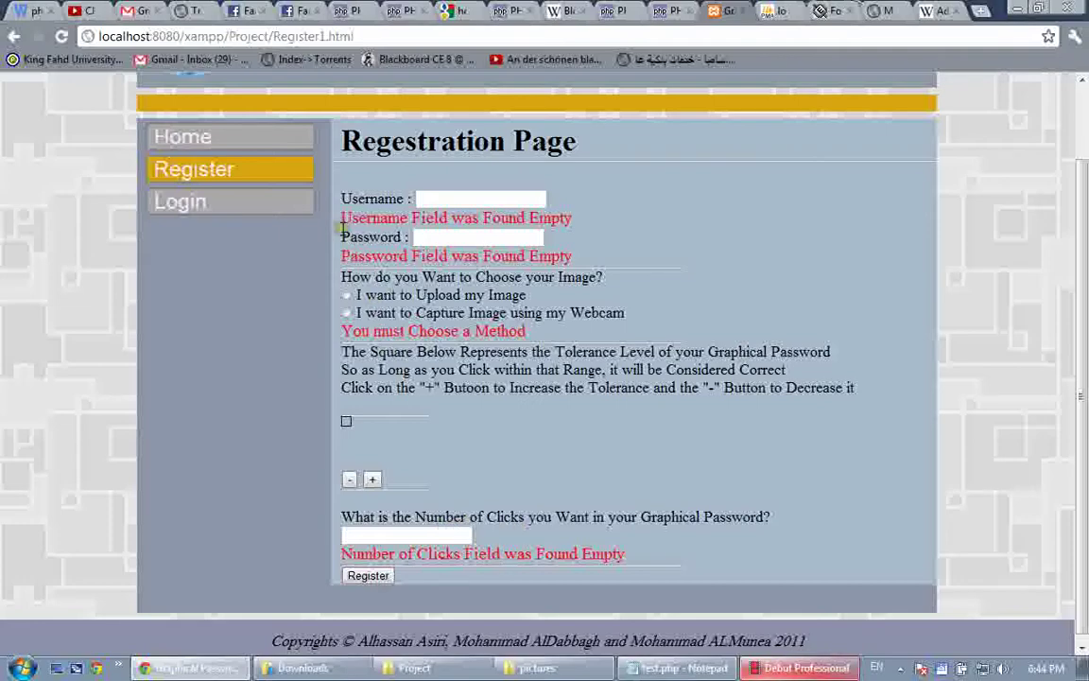
{"action": "left_click_drag", "start_coordinate": [342, 218], "coordinate": [539, 205]}
Enter a username and resubmit the form with no other fields filled
{"action": "left_click", "coordinate": [538, 201]}
{"action": "type", "text": "dabbagh"}
{"action": "key", "text": "Escape"}
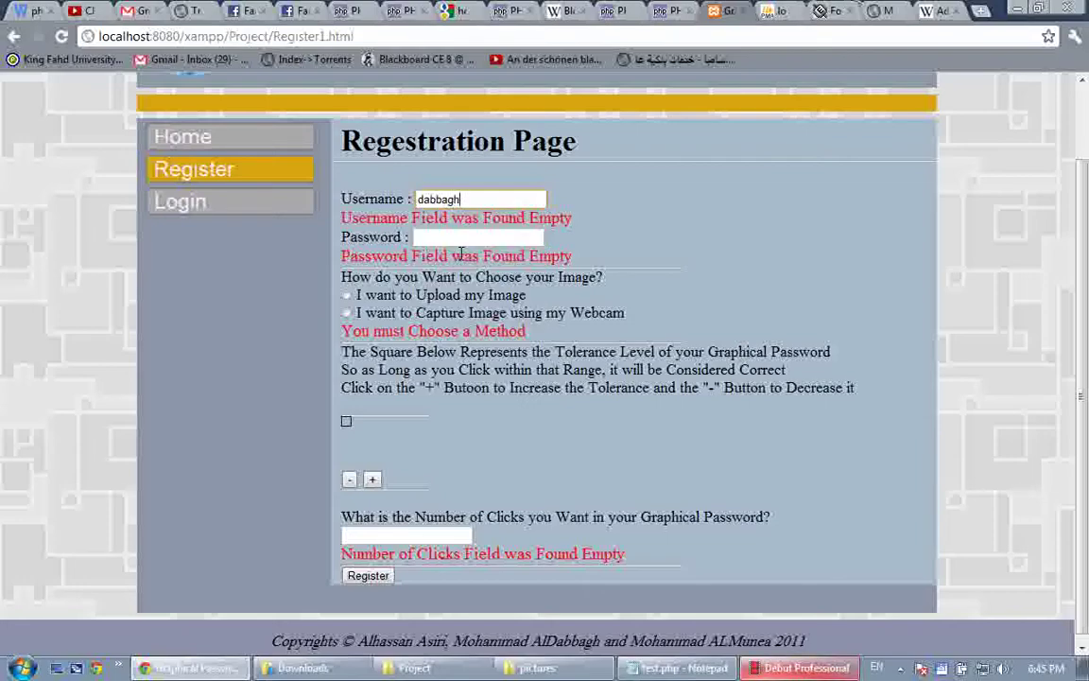
{"action": "left_click", "coordinate": [369, 575]}
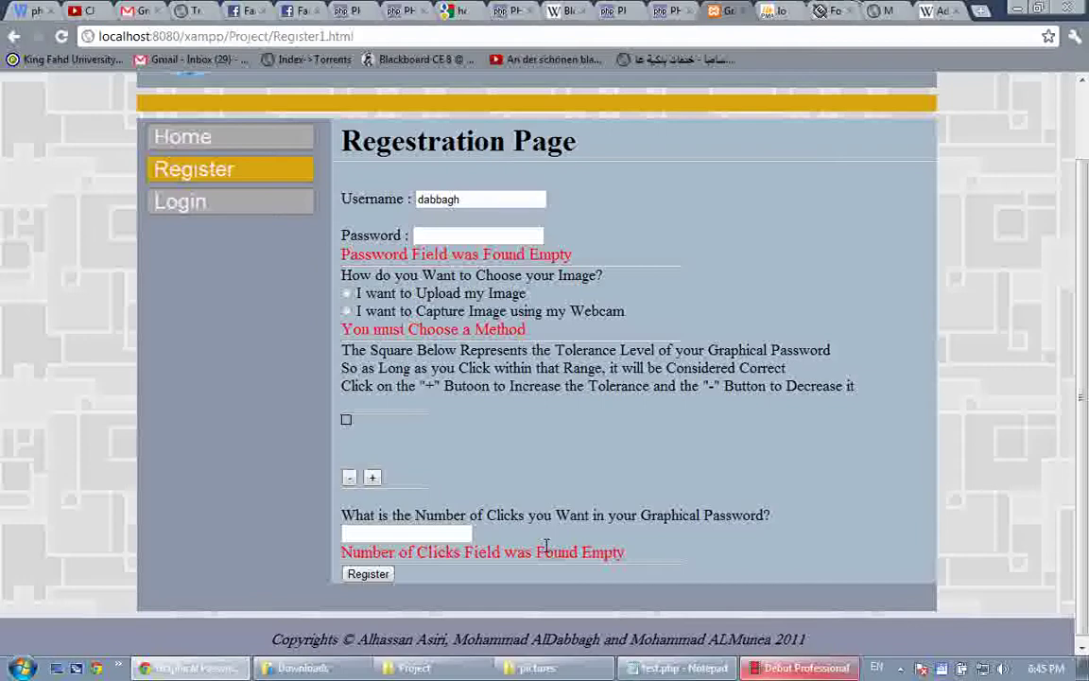
Submit a three-character password to get the 'more than 6 characters' warning
{"action": "left_click", "coordinate": [487, 236]}
{"action": "type", "text": "123"}
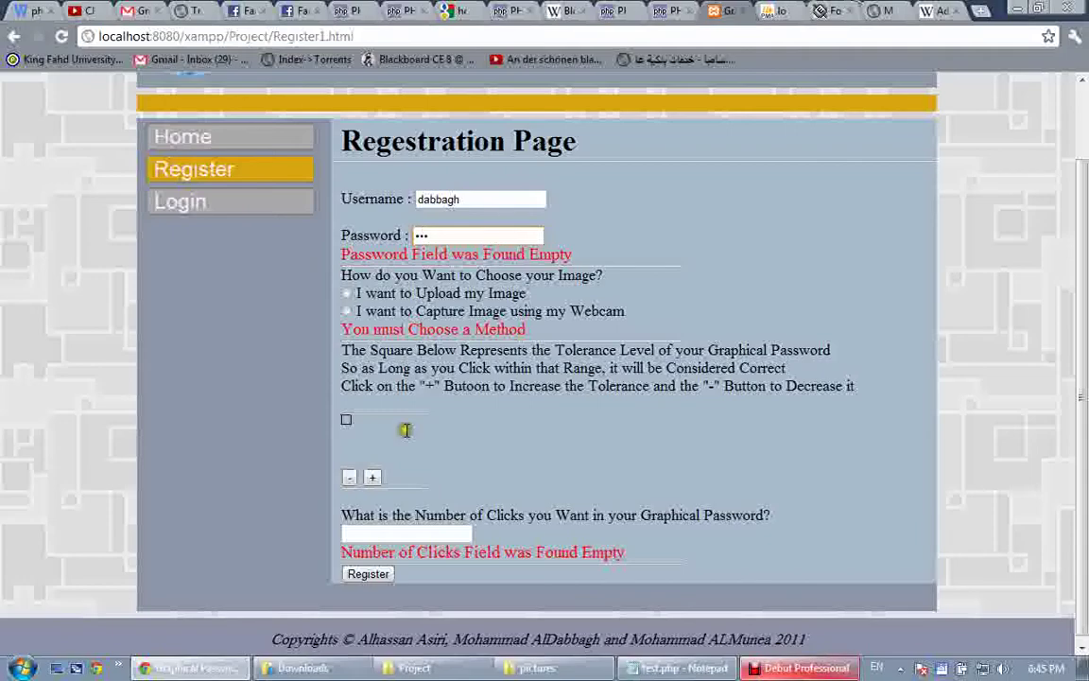
{"action": "left_click", "coordinate": [381, 577]}
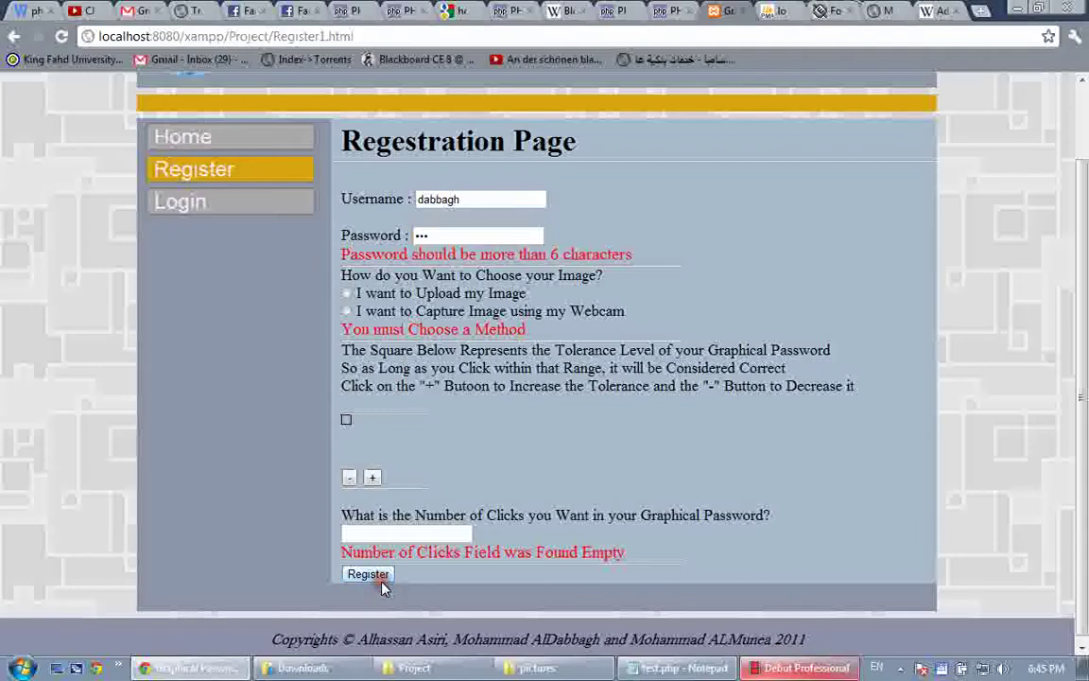
{"action": "left_click_drag", "start_coordinate": [463, 199], "coordinate": [331, 173]}
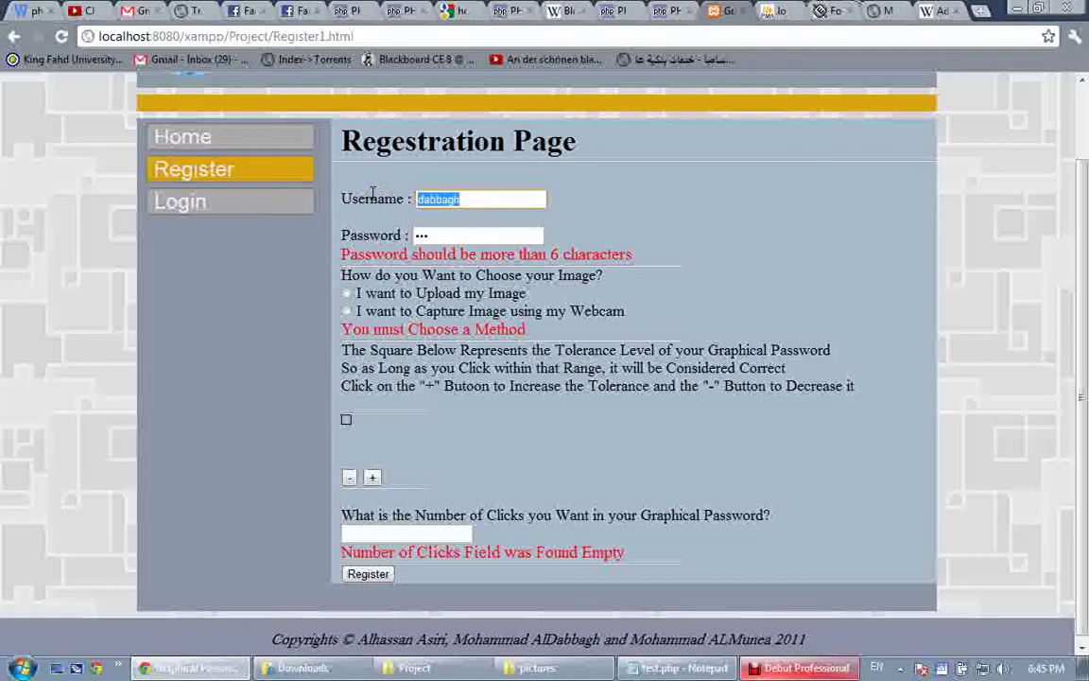
Submit username 'va' and 10 clicks to trigger the short-username and 3-9 clicks errors
{"action": "type", "text": "va"}
{"action": "left_click", "coordinate": [376, 574]}
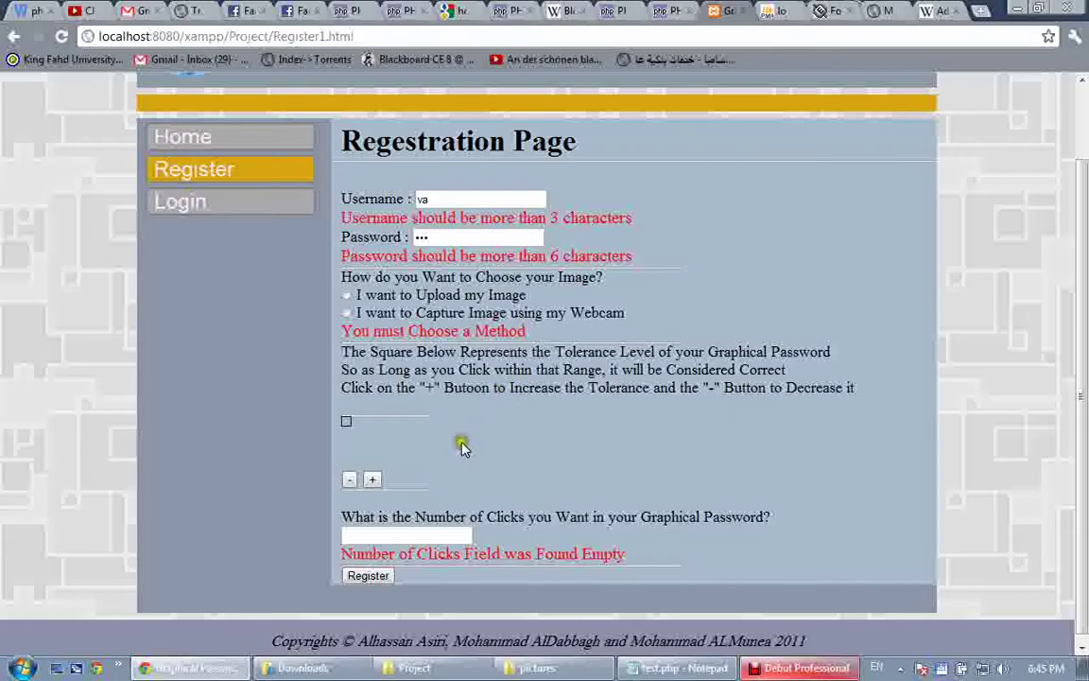
{"action": "left_click", "coordinate": [430, 534]}
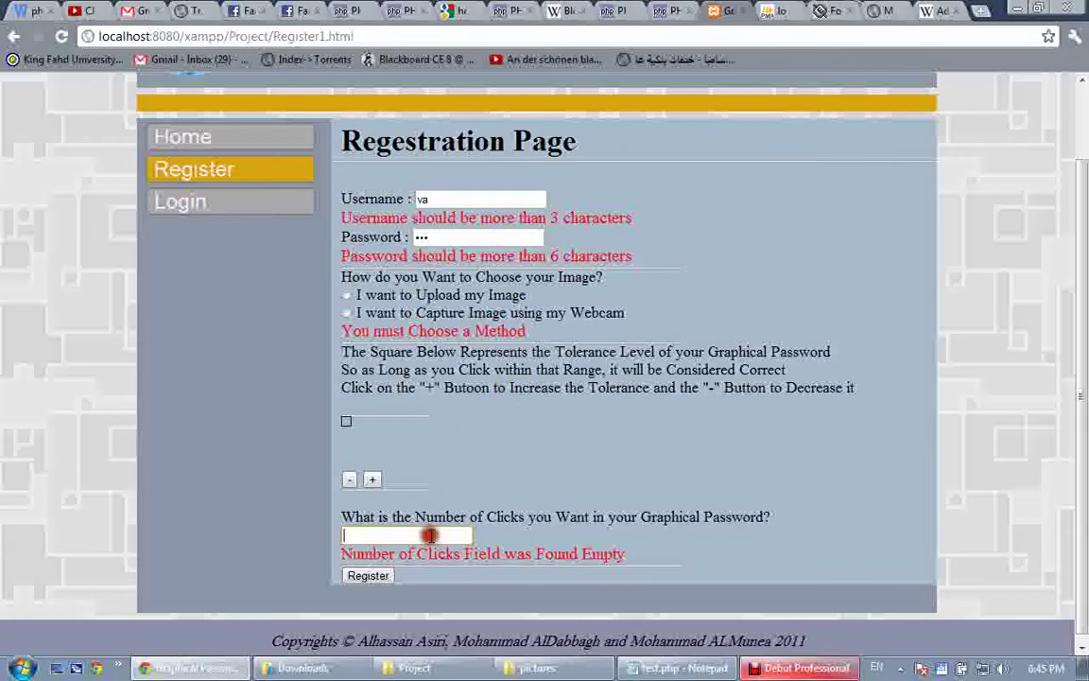
{"action": "type", "text": "10"}
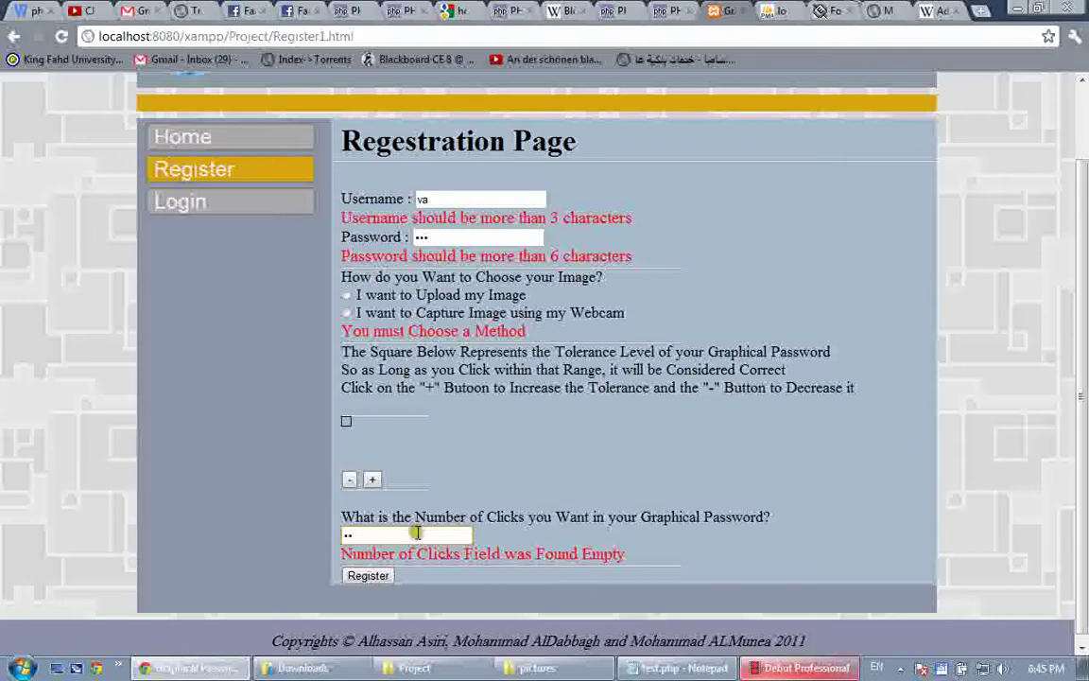
{"action": "left_click", "coordinate": [374, 575]}
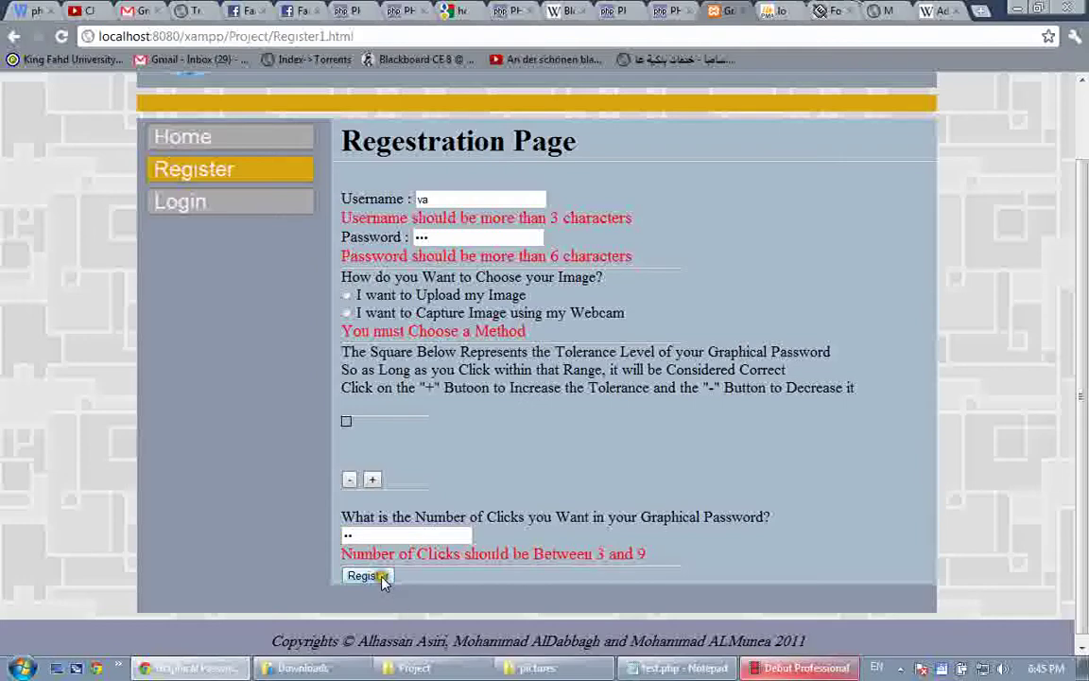
Clear the number-of-clicks and password fields, then switch to the checklist tab
{"action": "left_click", "coordinate": [390, 539]}
{"action": "key", "text": "BackSpace"}
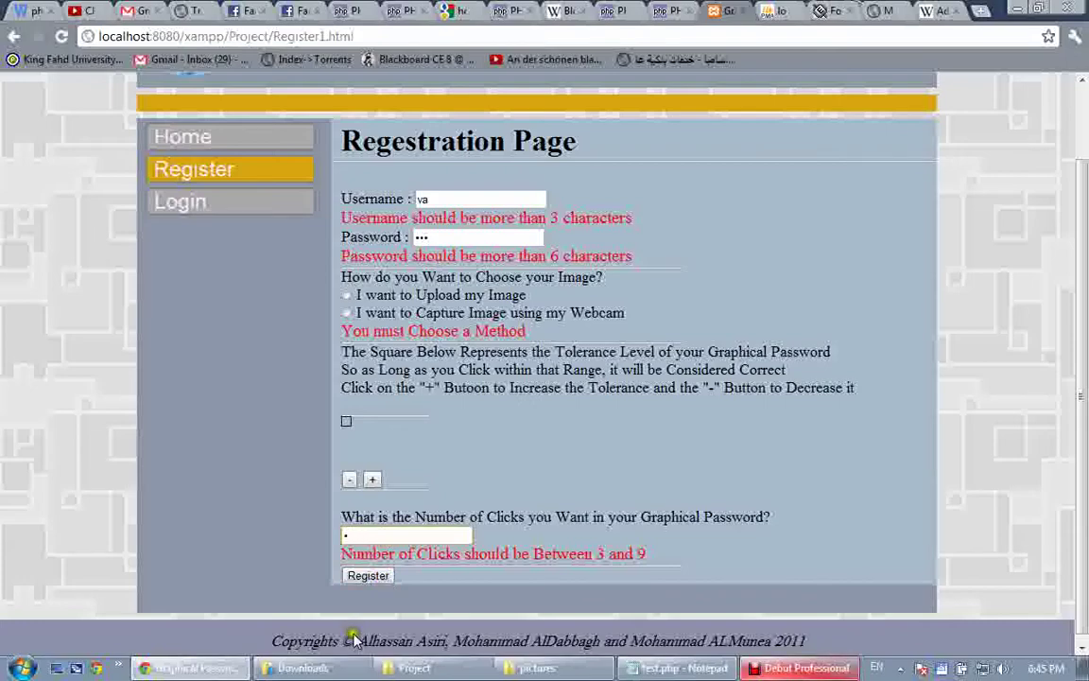
{"action": "left_click", "coordinate": [359, 578]}
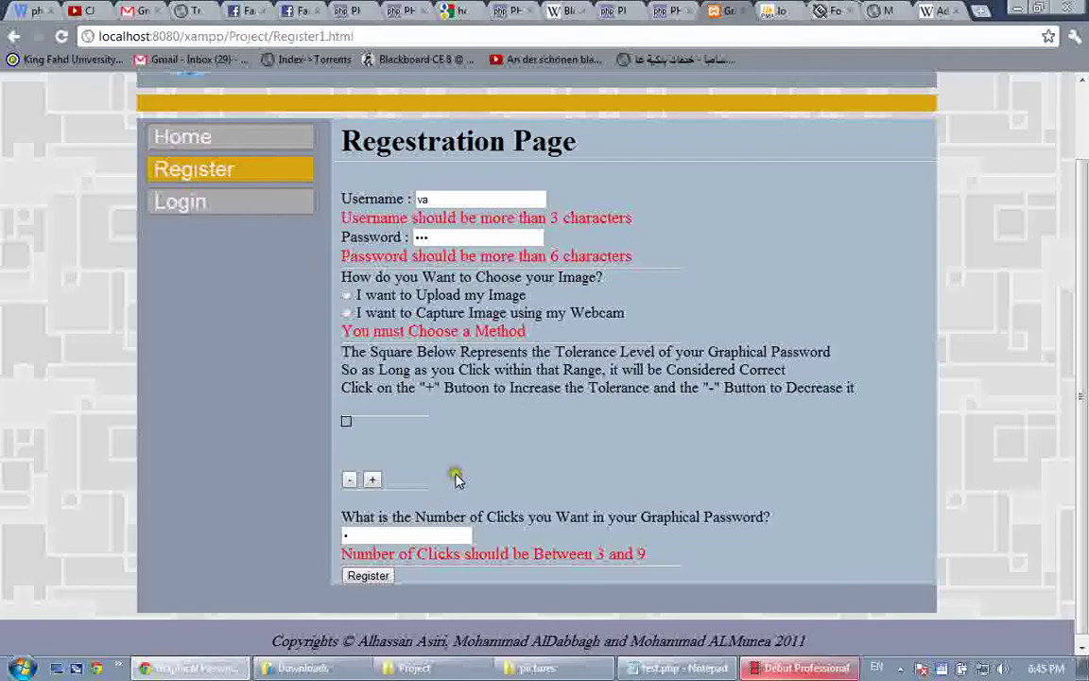
{"action": "left_click_drag", "start_coordinate": [354, 536], "coordinate": [324, 539]}
{"action": "key", "text": "BackSpace"}
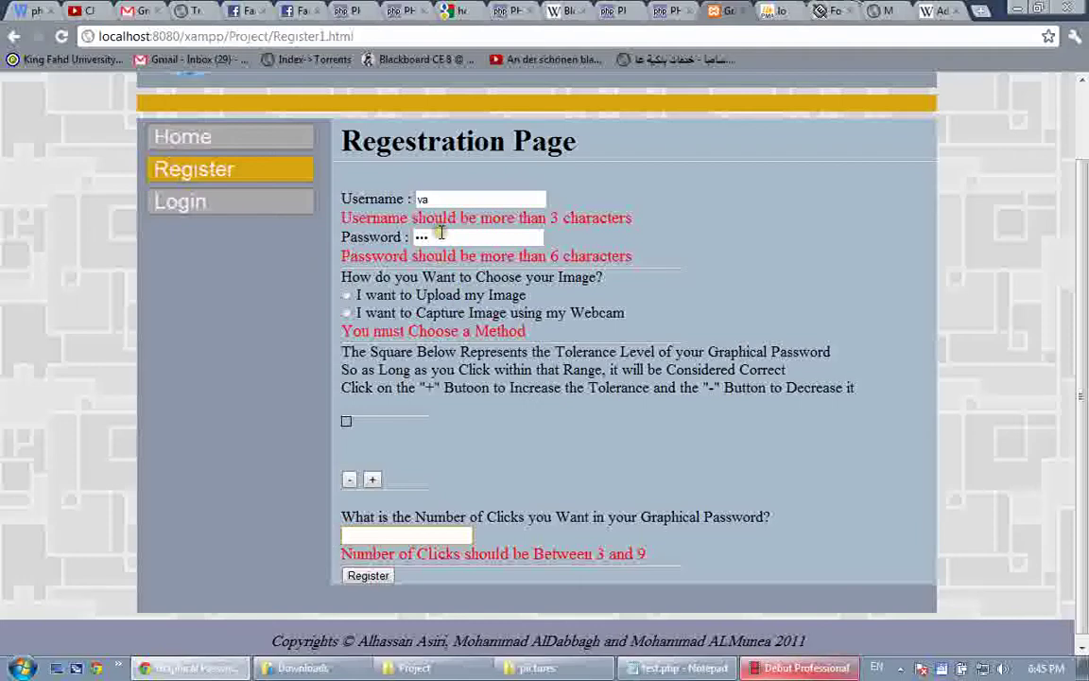
{"action": "left_click_drag", "start_coordinate": [439, 235], "coordinate": [393, 241]}
{"action": "key", "text": "BackSpace"}
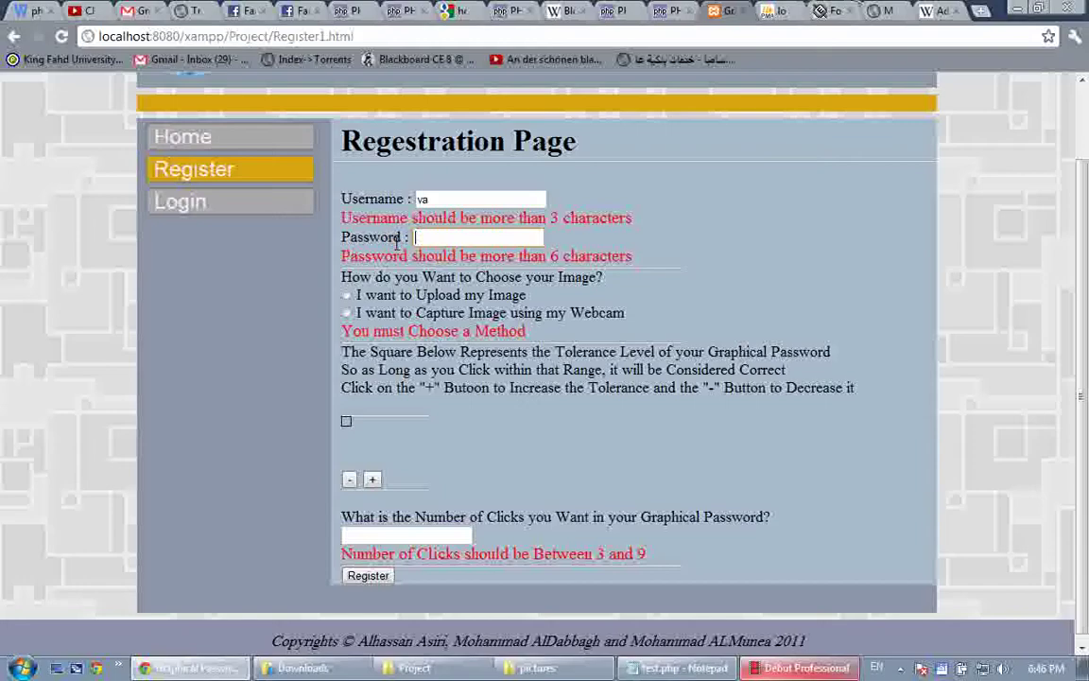
{"action": "key", "text": "shift+Tab"}
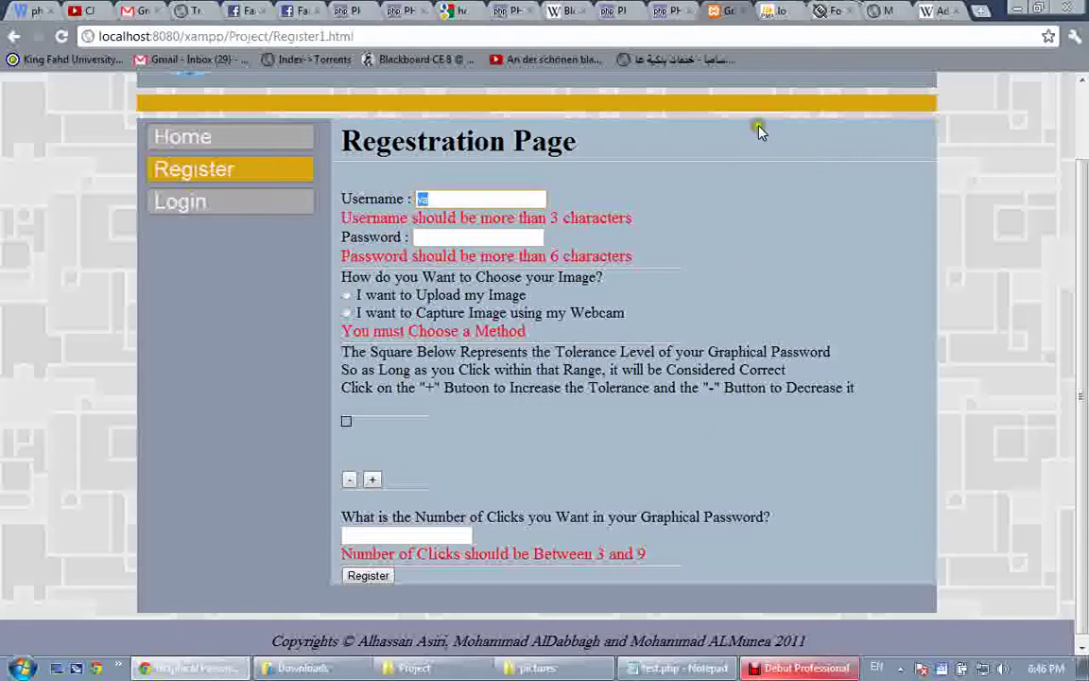
{"action": "key", "text": "ctrl+Tab"}
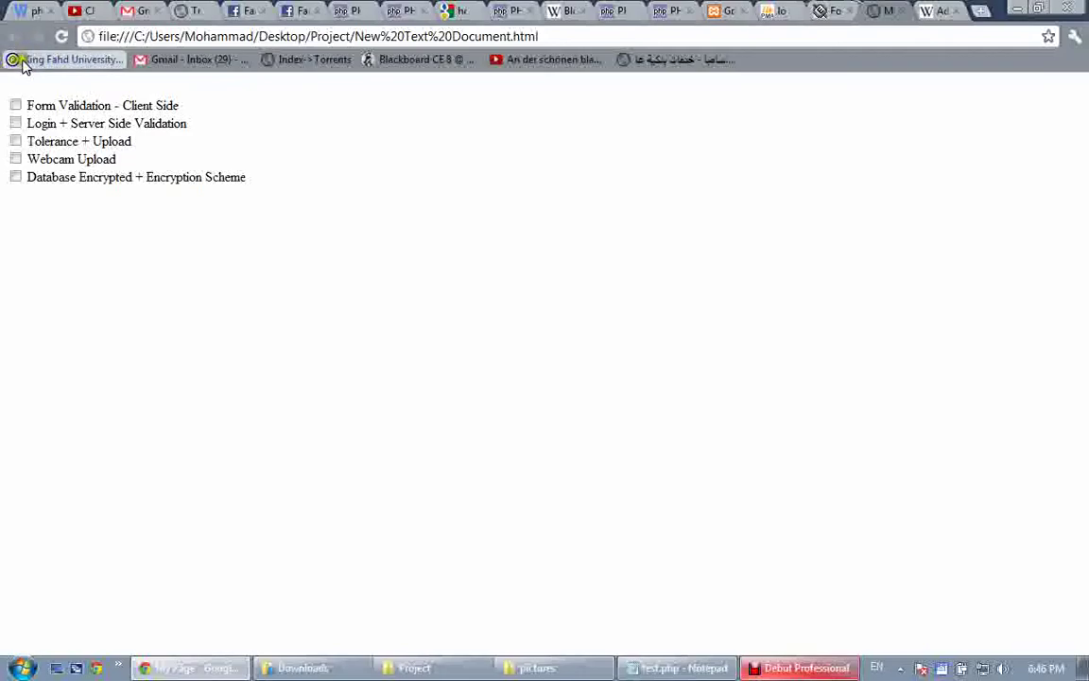
Tick 'Form Validation - Client Side' and go back to the Registration Page tab
{"action": "left_click", "coordinate": [15, 105]}
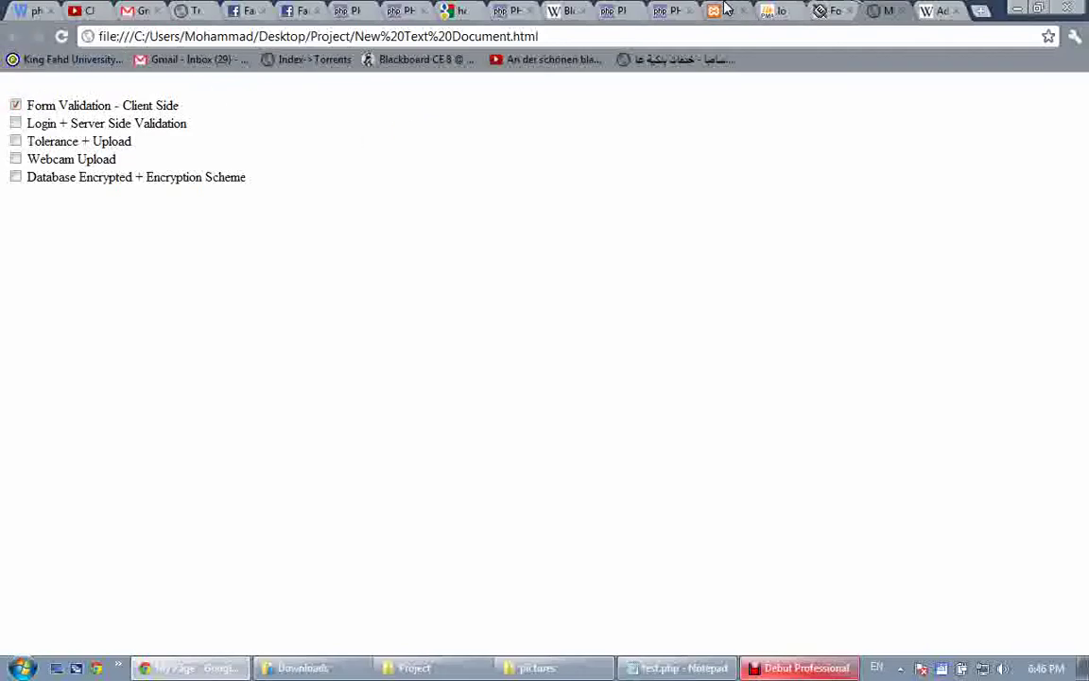
{"action": "left_click", "coordinate": [726, 10]}
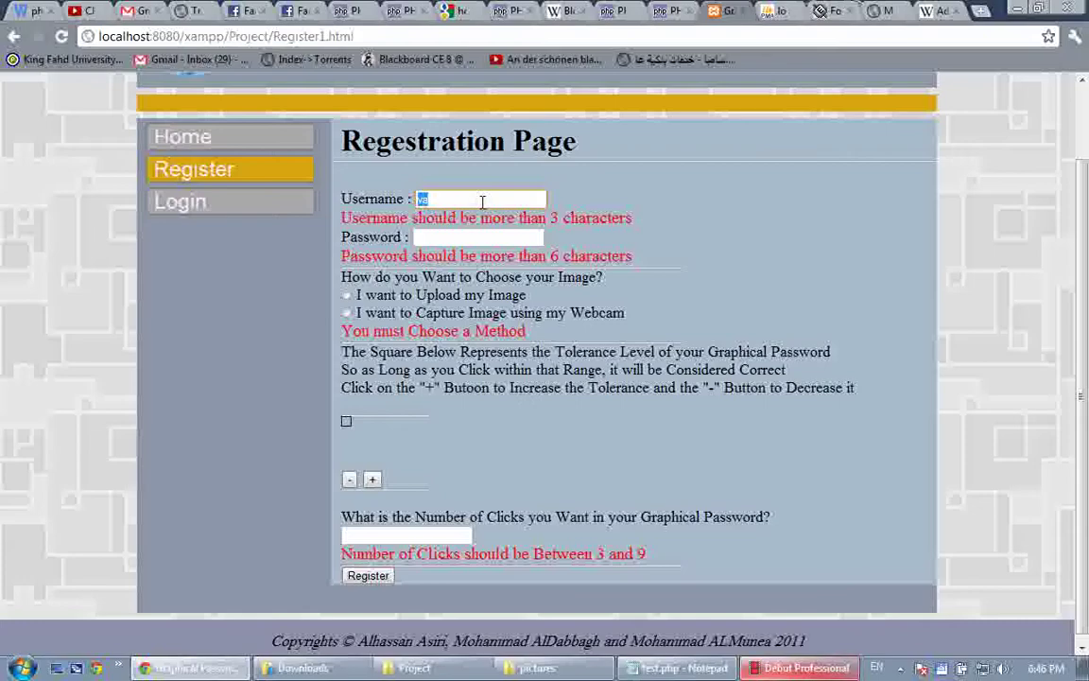
Enter the username and a six-character password on the registration form
{"action": "type", "text": "dabbag"}
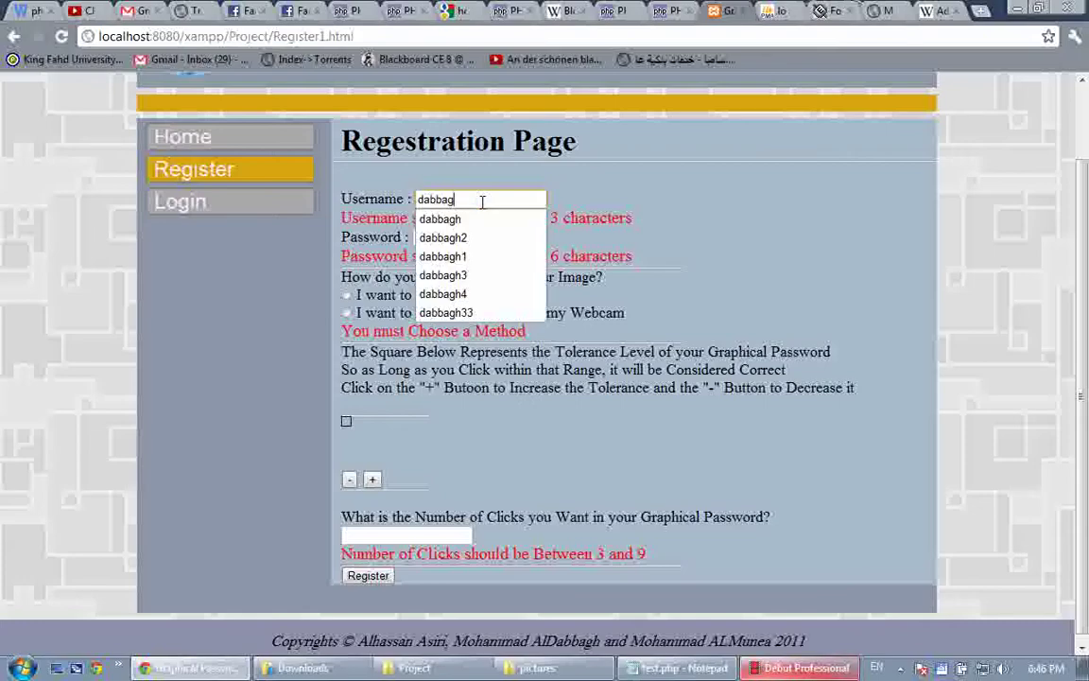
{"action": "type", "text": "h"}
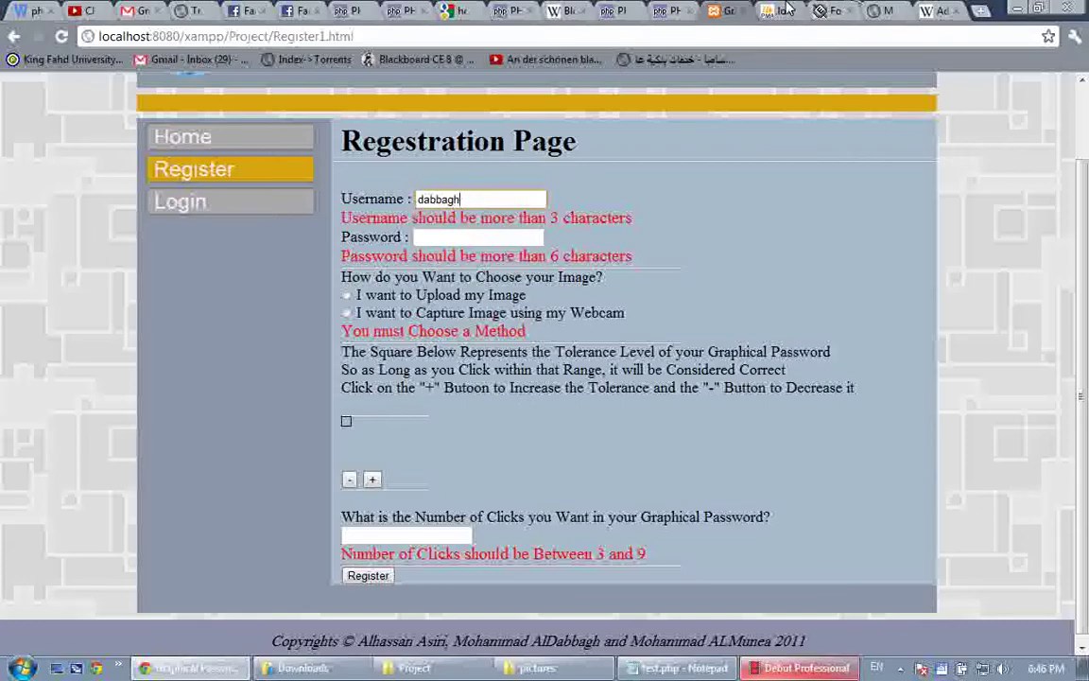
{"action": "left_click", "coordinate": [787, 9]}
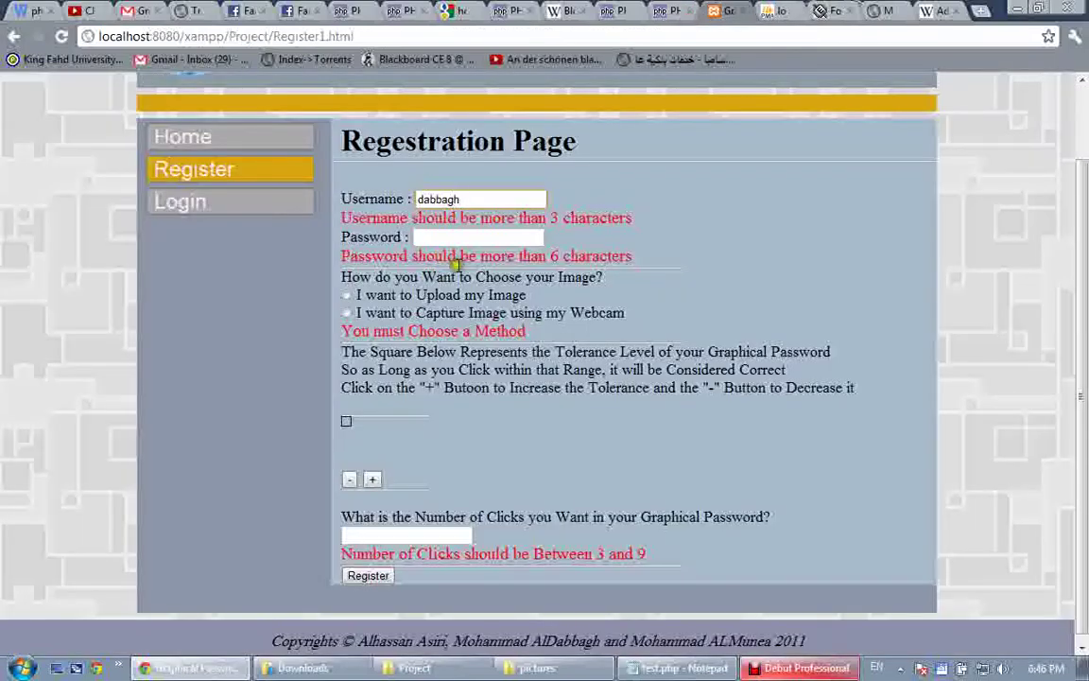
{"action": "left_click", "coordinate": [508, 244]}
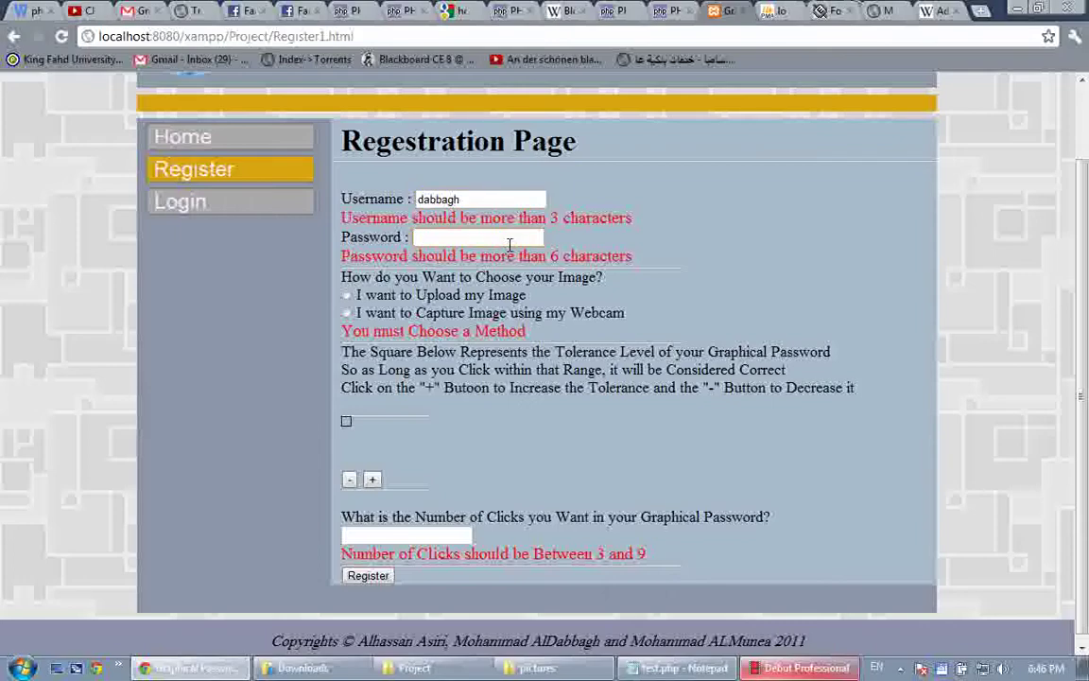
{"action": "type", "text": "••••••"}
Choose 'I want to Upload my Image', set 4 clicks, and submit the registration
{"action": "left_click", "coordinate": [346, 295]}
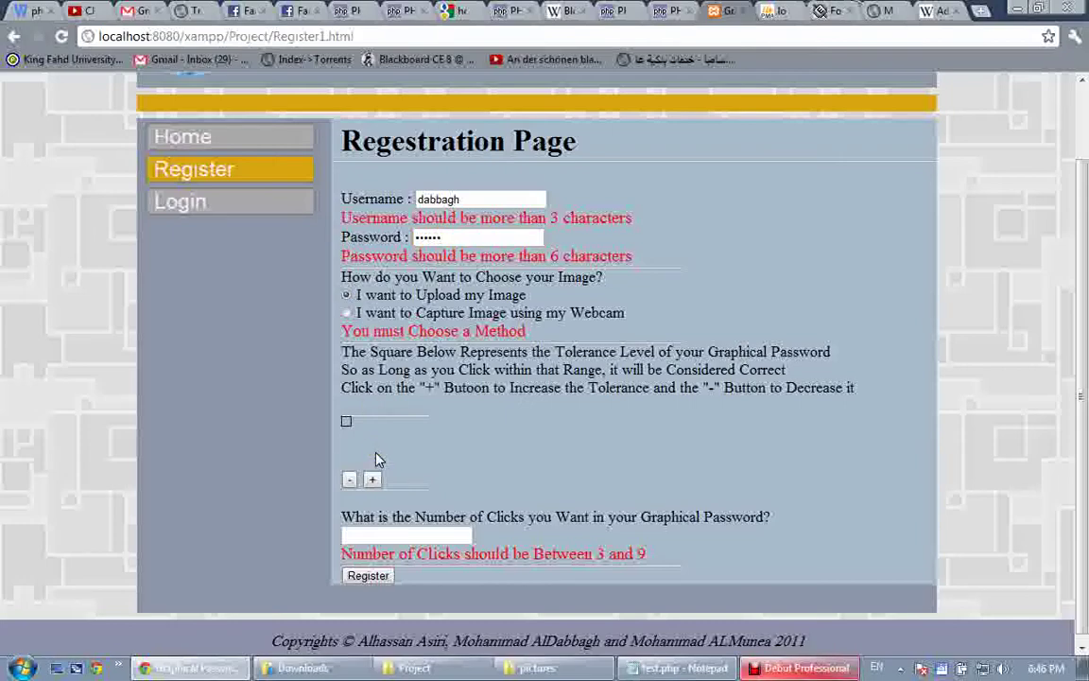
{"action": "scroll", "coordinate": [377, 459], "scroll_direction": "down", "scroll_amount": 1}
{"action": "left_click", "coordinate": [524, 460]}
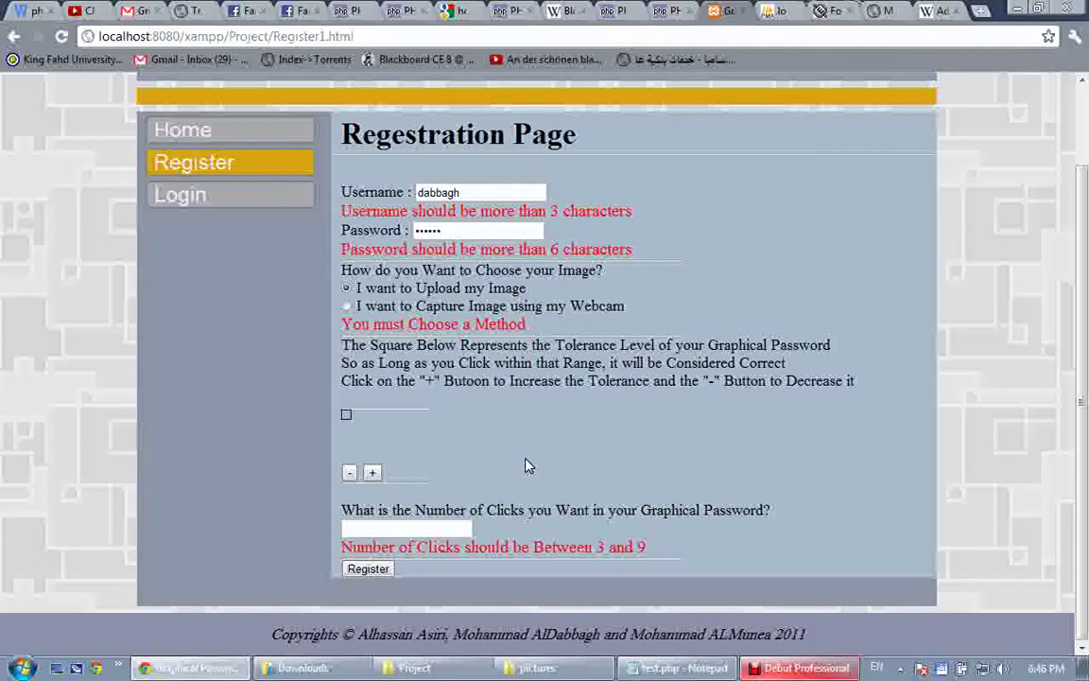
{"action": "left_click", "coordinate": [346, 414]}
{"action": "left_click", "coordinate": [423, 532]}
{"action": "type", "text": "4"}
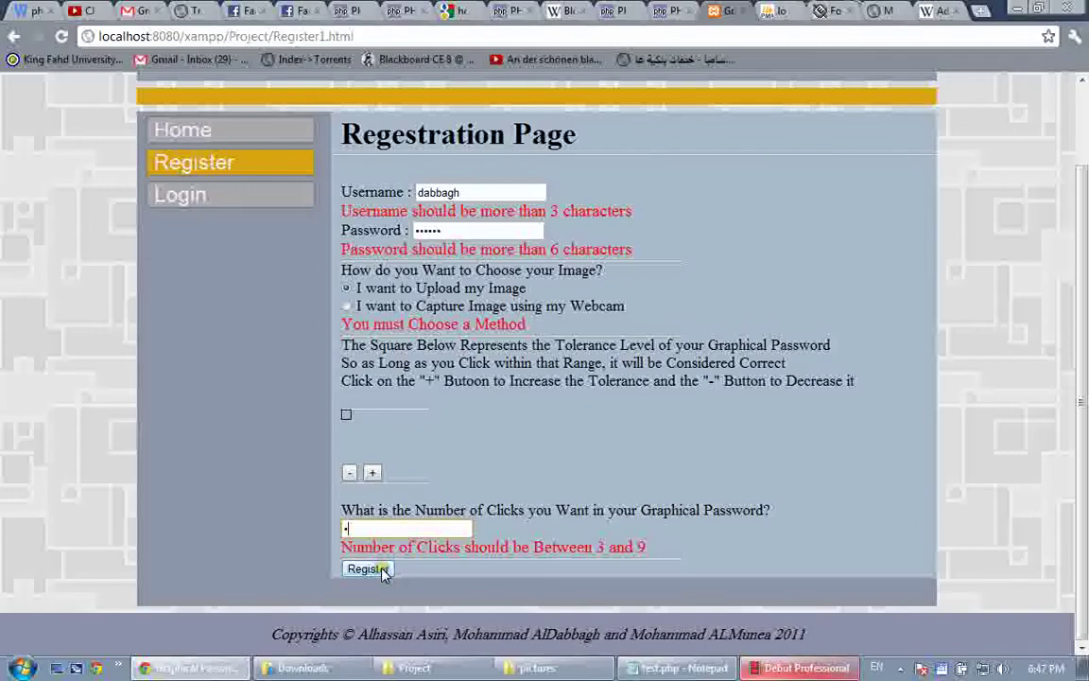
{"action": "left_click", "coordinate": [383, 572]}
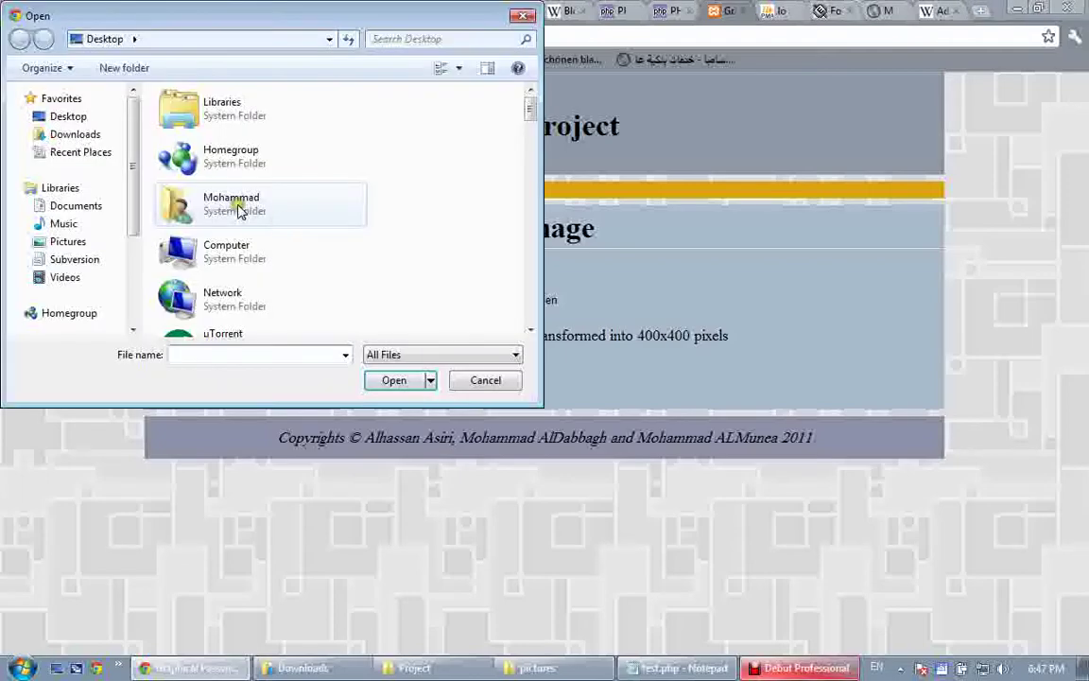
Pick faces_2004W_comp1.jpg in the Open dialog and upload it to show the face grid
{"action": "left_click", "coordinate": [238, 208]}
{"action": "key", "text": "f"}
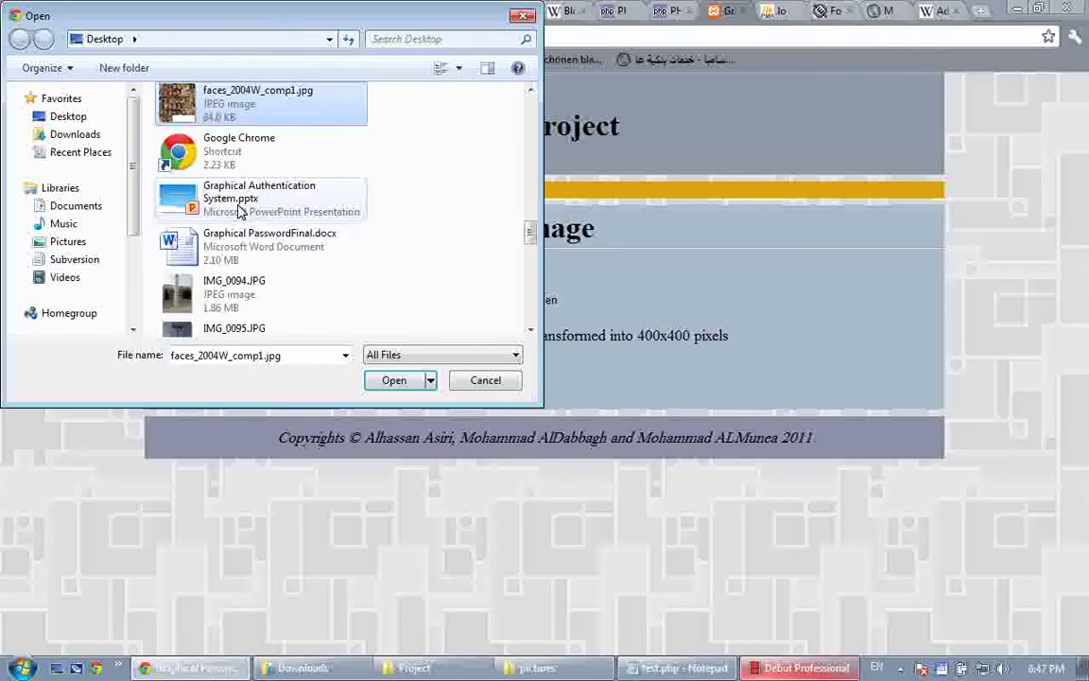
{"action": "key", "text": "Return"}
{"action": "left_click", "coordinate": [380, 356]}
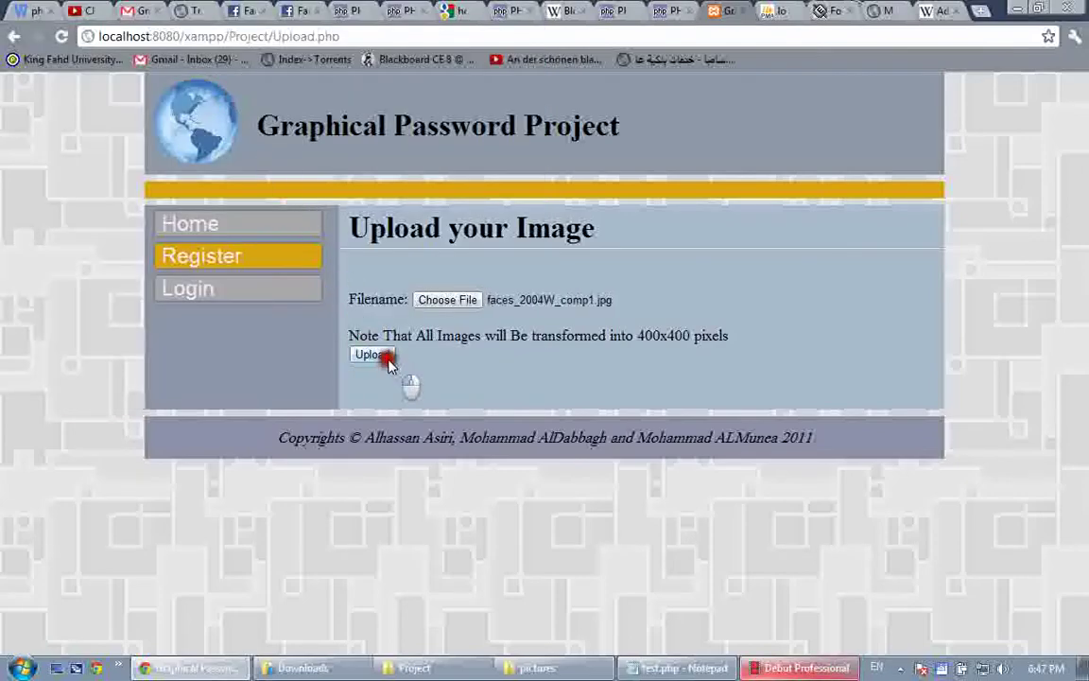
{"action": "scroll", "coordinate": [389, 364], "scroll_direction": "down", "scroll_amount": 2}
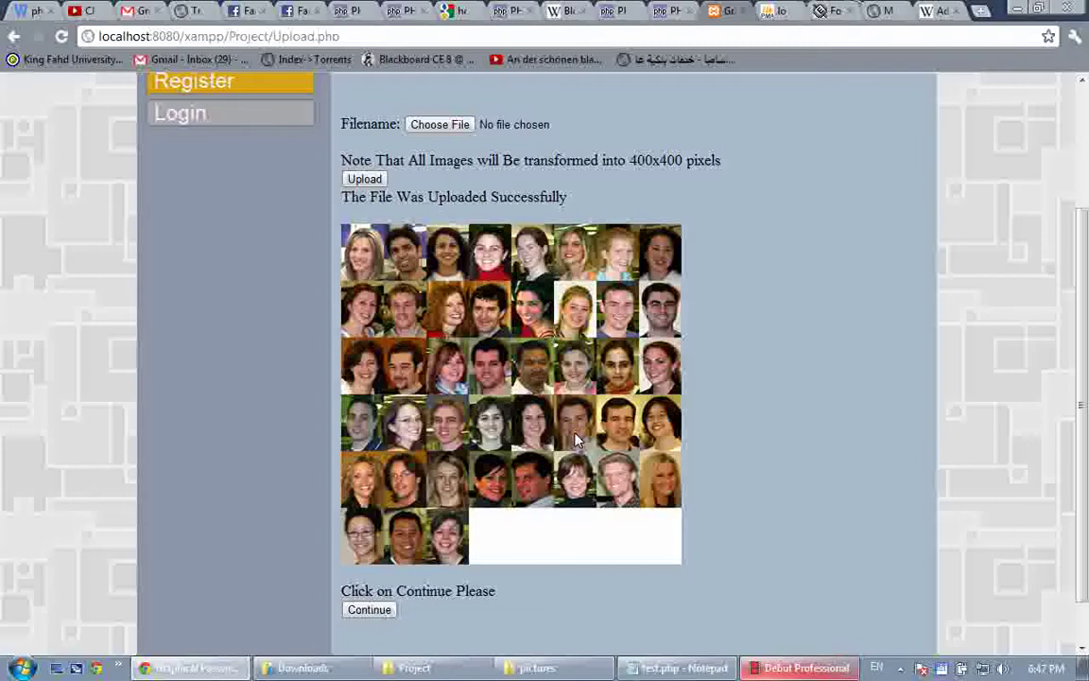
Continue to the face grid, click two faces as password points, and confirm the alert
{"action": "left_click", "coordinate": [370, 609]}
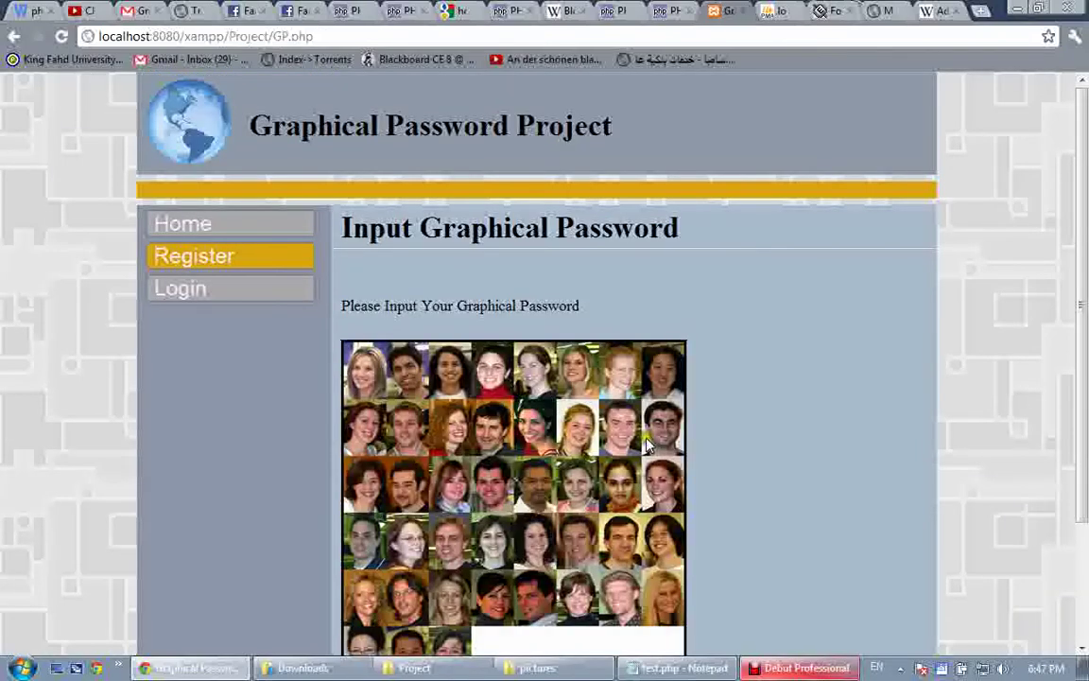
{"action": "scroll", "coordinate": [647, 445], "scroll_direction": "down", "scroll_amount": 3}
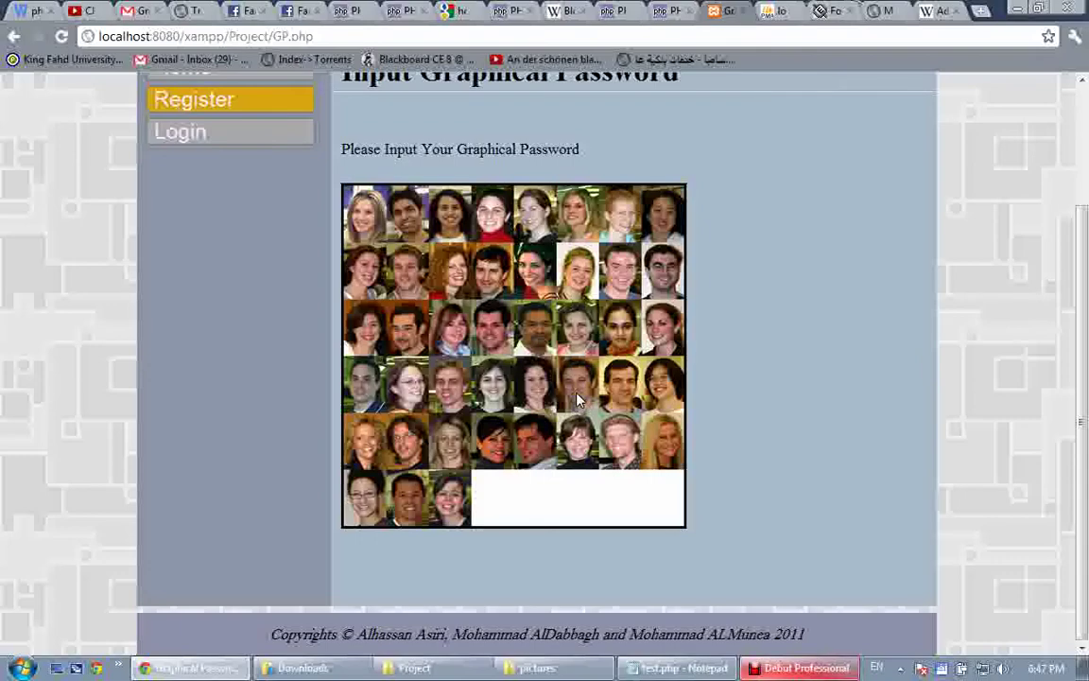
{"action": "left_click", "coordinate": [579, 400]}
{"action": "left_click", "coordinate": [579, 289]}
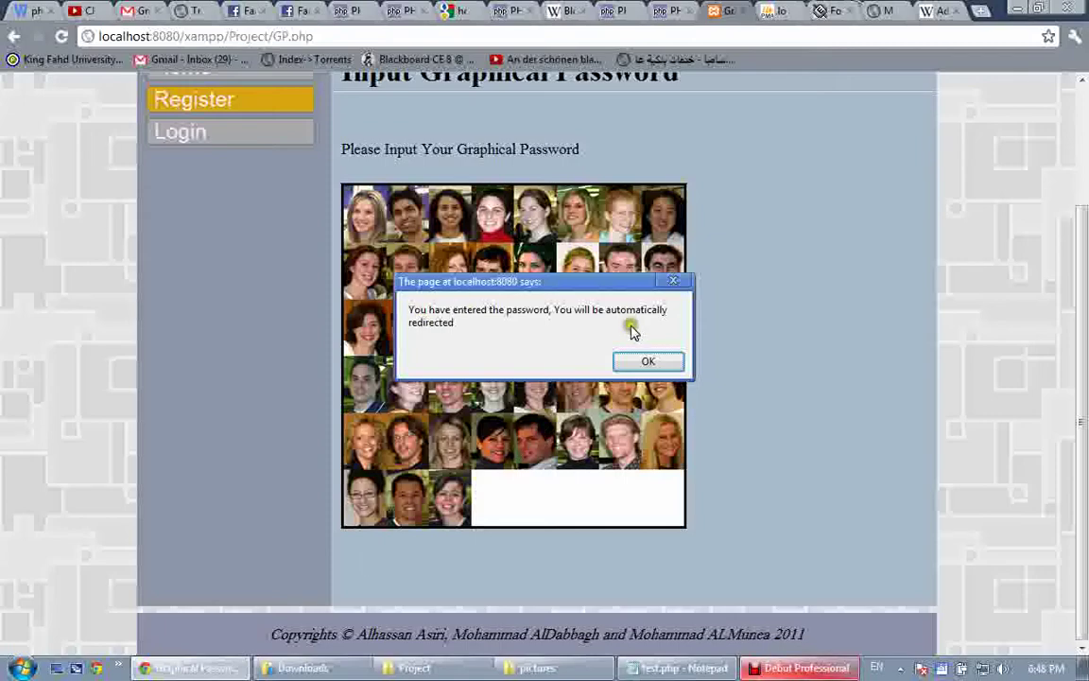
{"action": "left_click", "coordinate": [648, 363]}
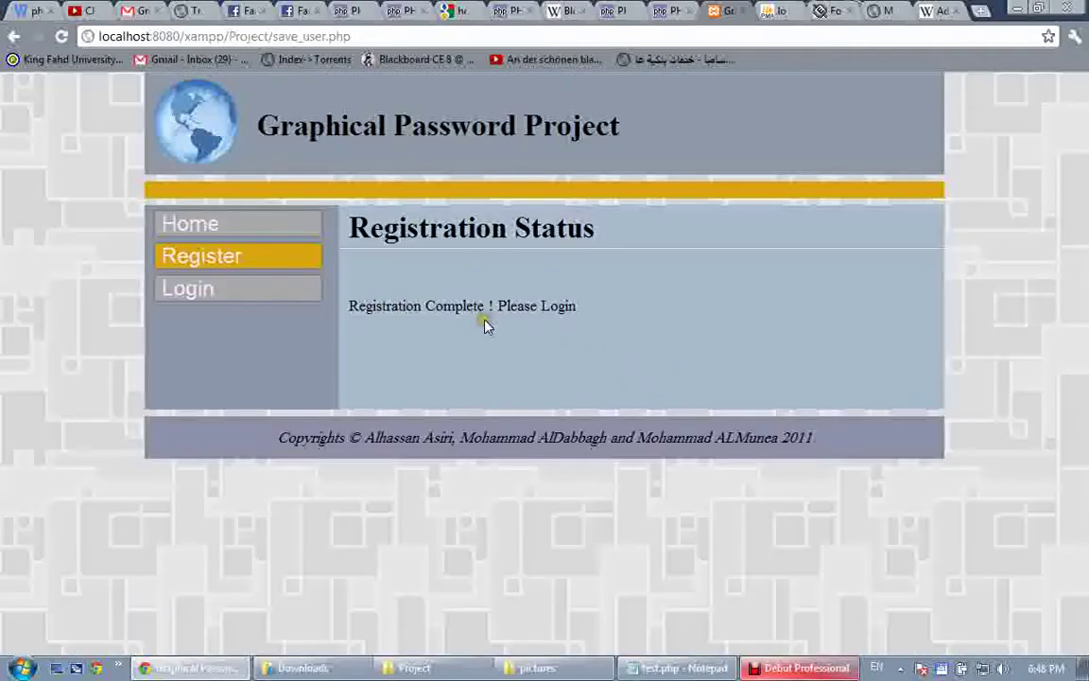
Start a new registration with the same username and a six-character password
{"action": "left_click", "coordinate": [208, 264]}
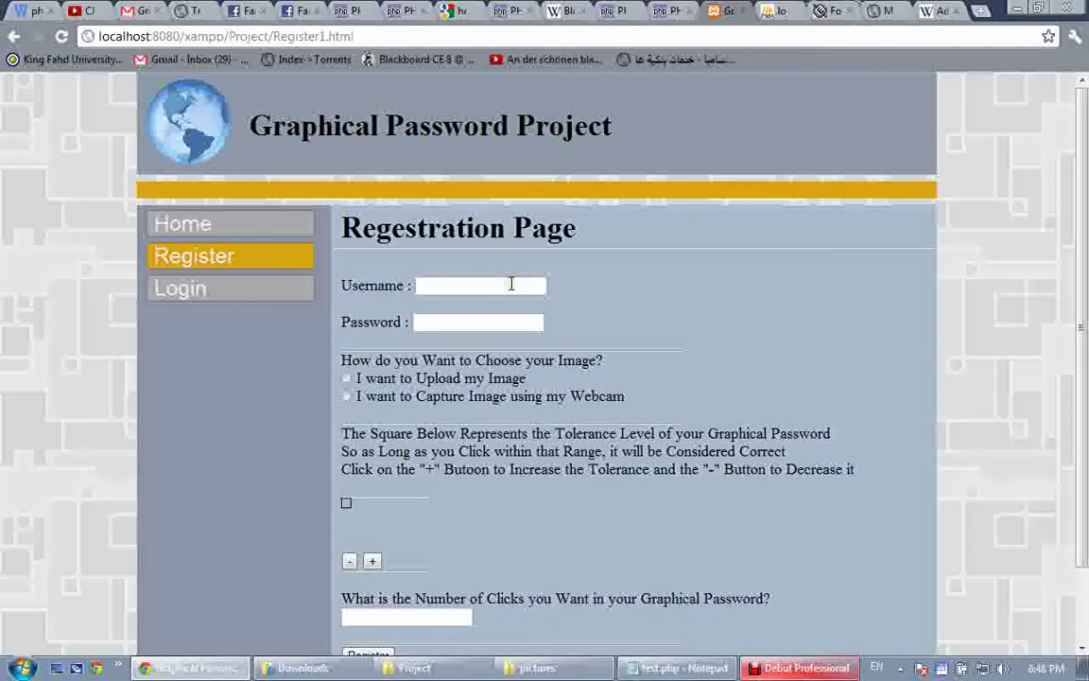
{"action": "left_click", "coordinate": [510, 283]}
{"action": "type", "text": "dabbagg"}
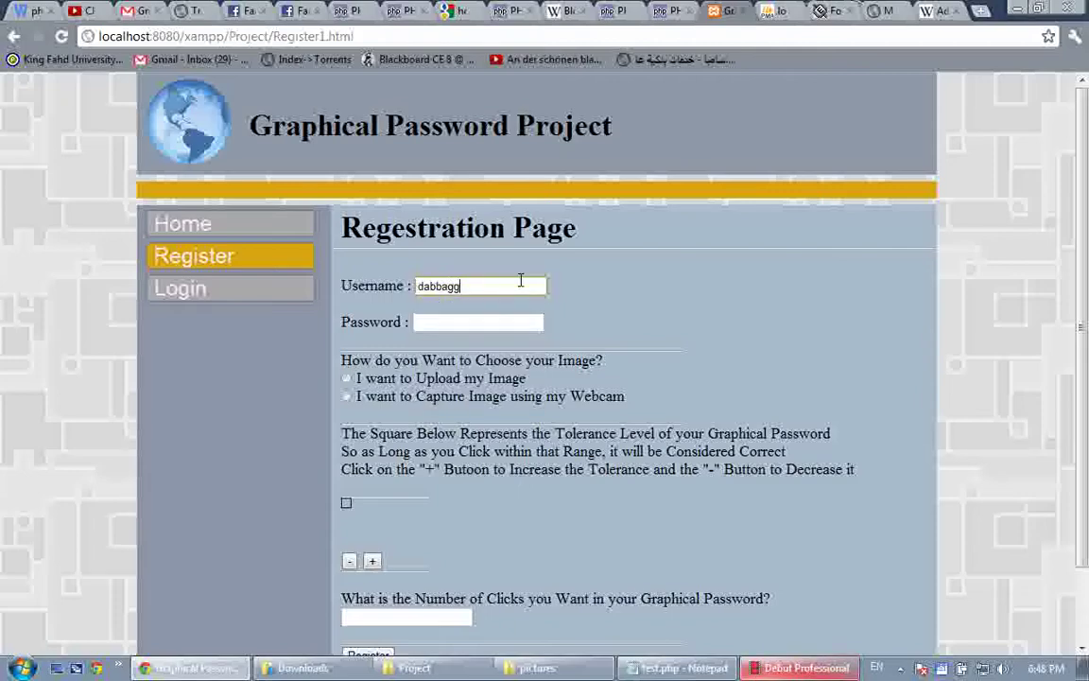
{"action": "key", "text": "BackSpace"}
{"action": "type", "text": "h"}
{"action": "key", "text": "Tab"}
{"action": "type", "text": "123456"}
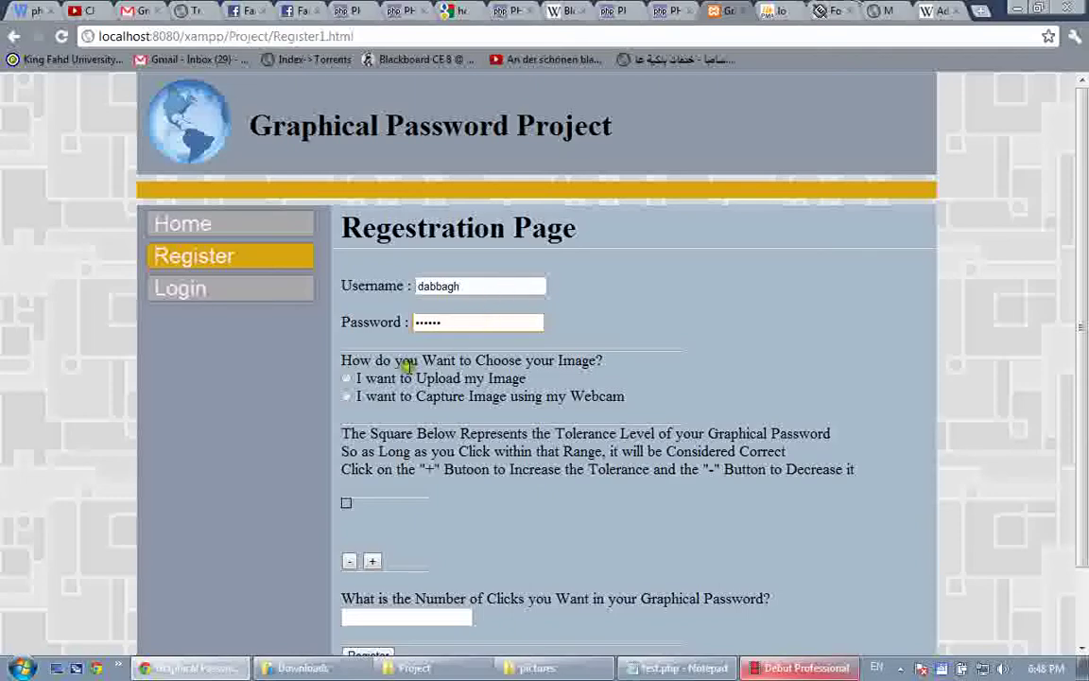
Choose Upload my Image, set 4 clicks, and submit to get 'Username Already Exists'
{"action": "left_click", "coordinate": [346, 378]}
{"action": "scroll", "coordinate": [346, 378], "scroll_direction": "down", "scroll_amount": 1}
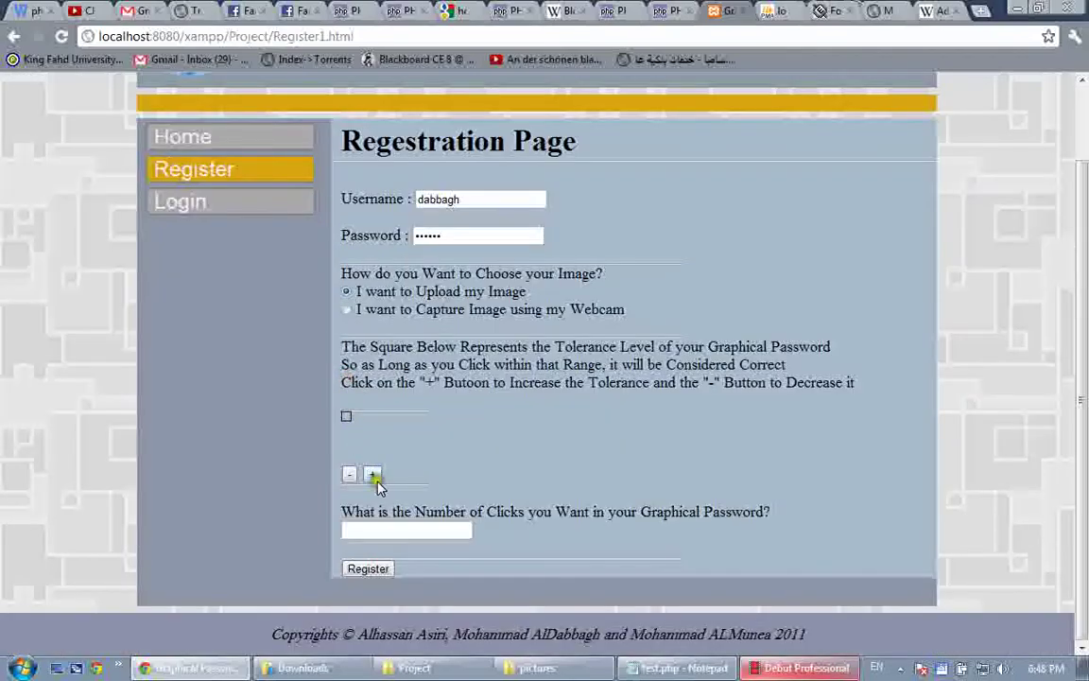
{"action": "left_click", "coordinate": [407, 530]}
{"action": "type", "text": "4"}
{"action": "left_click", "coordinate": [368, 569]}
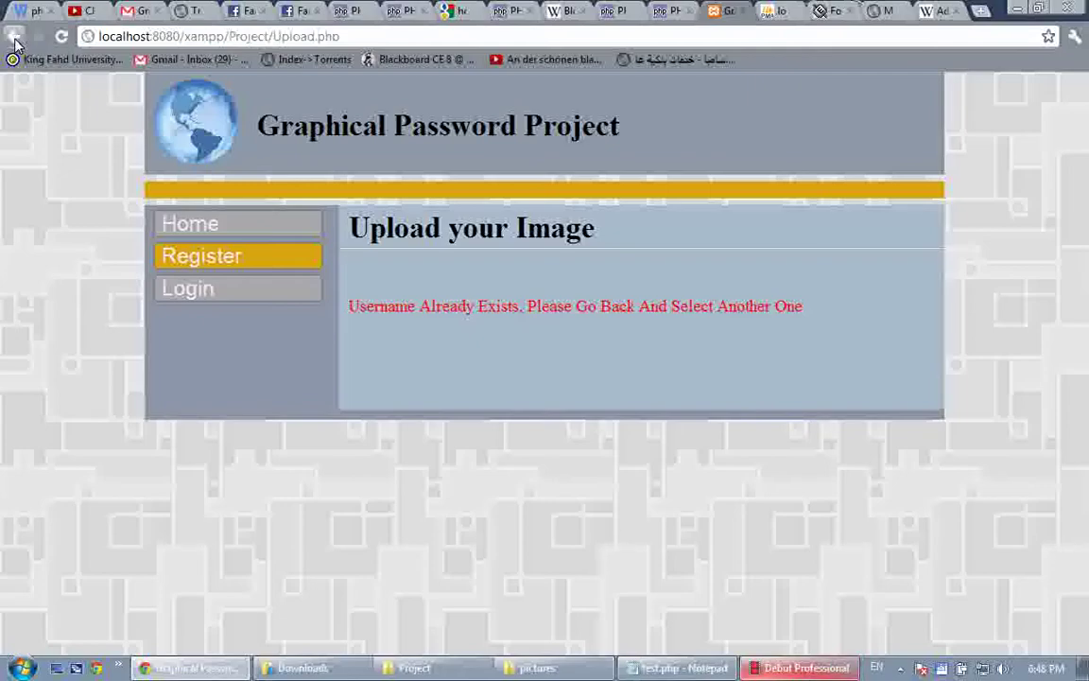
Reopen registration, pick the suggested username, enter the password, and choose Upload my Image
{"action": "left_click", "coordinate": [807, 667]}
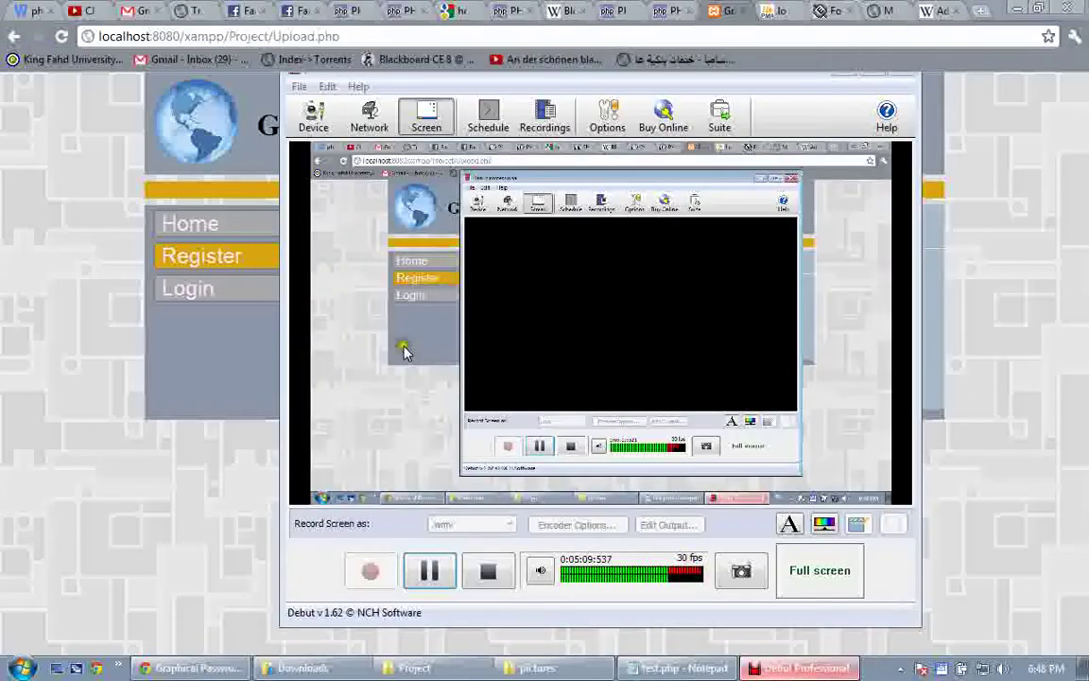
{"action": "left_click", "coordinate": [223, 263]}
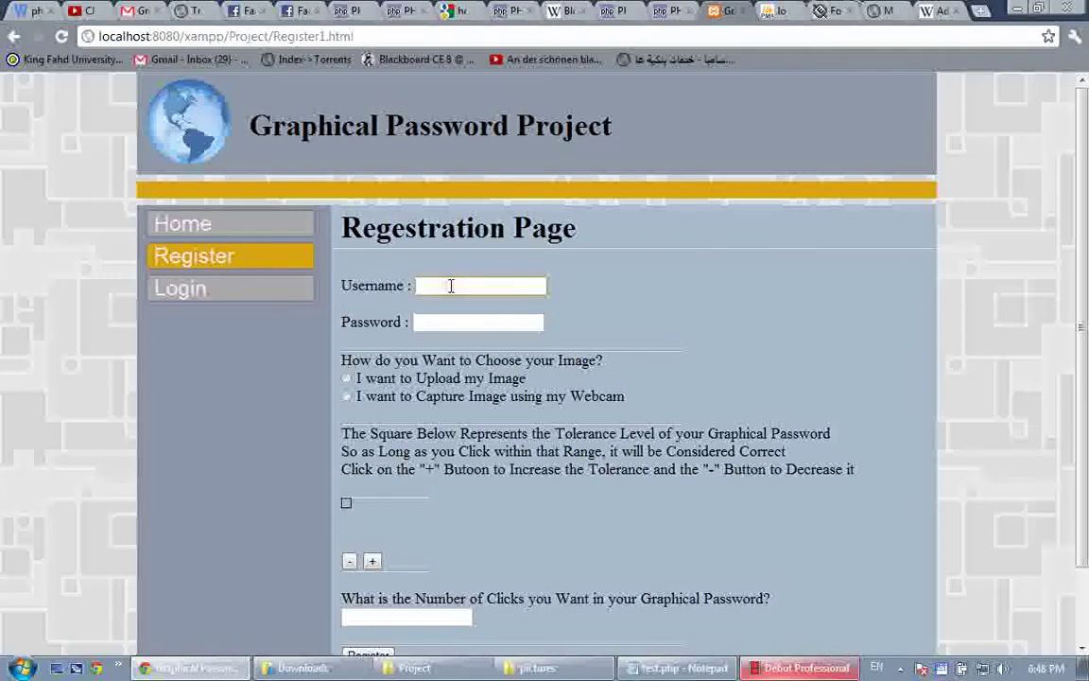
{"action": "left_click", "coordinate": [451, 286]}
{"action": "key", "text": "Down"}
{"action": "key", "text": "Return"}
{"action": "key", "text": "Tab"}
{"action": "type", "text": "******"}
{"action": "left_click", "coordinate": [345, 379]}
Enlarge the tolerance square with +/−, dismissing the size-limit warnings
{"action": "left_click", "coordinate": [372, 562]}
{"action": "left_click", "coordinate": [372, 562]}
{"action": "left_click", "coordinate": [372, 561]}
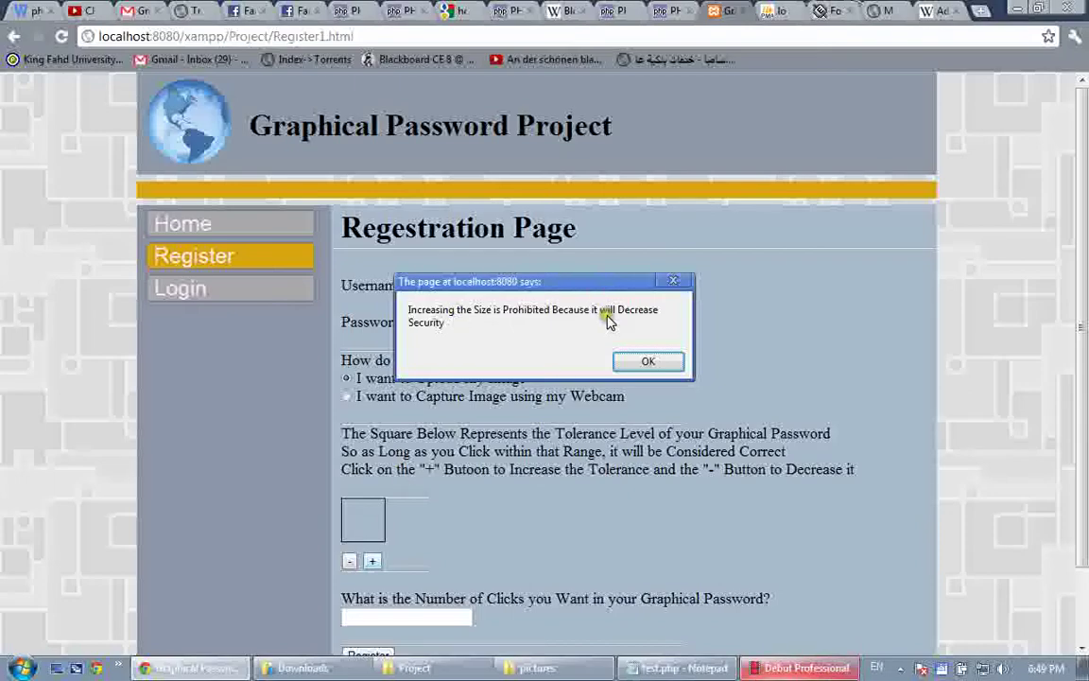
{"action": "key", "text": "Return"}
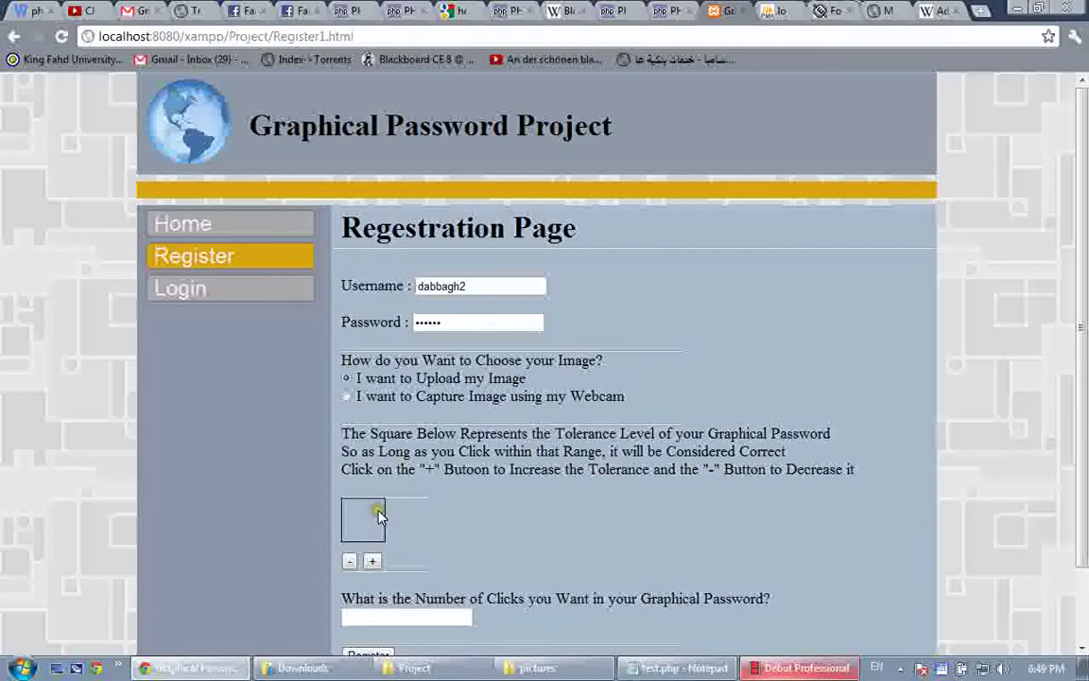
{"action": "left_click", "coordinate": [350, 561]}
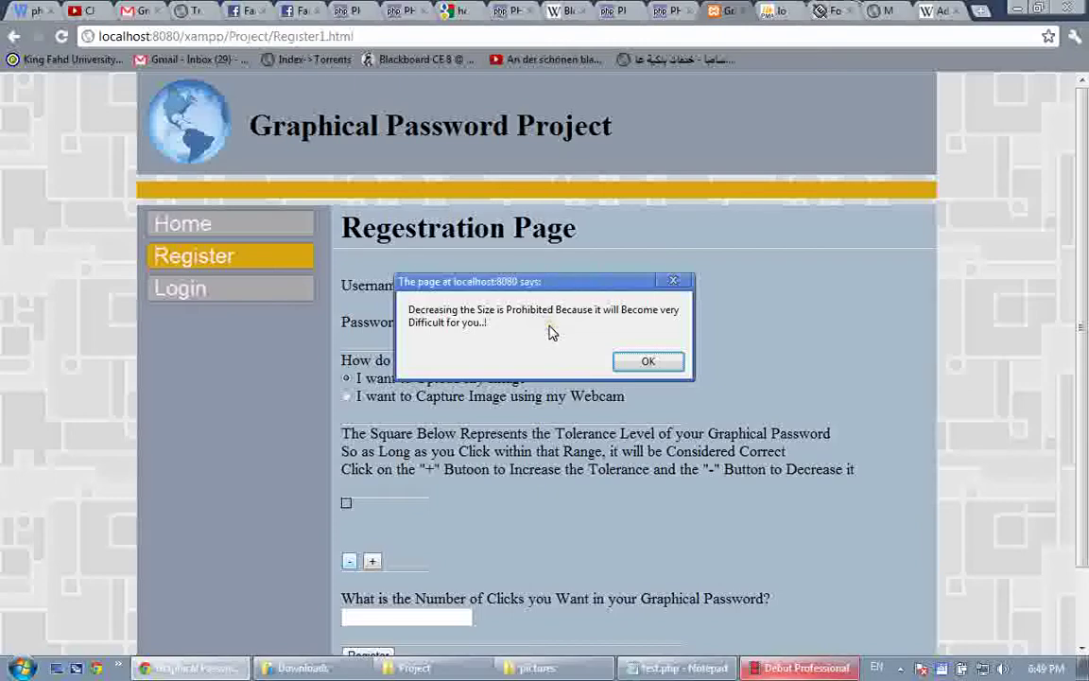
{"action": "left_click", "coordinate": [616, 361]}
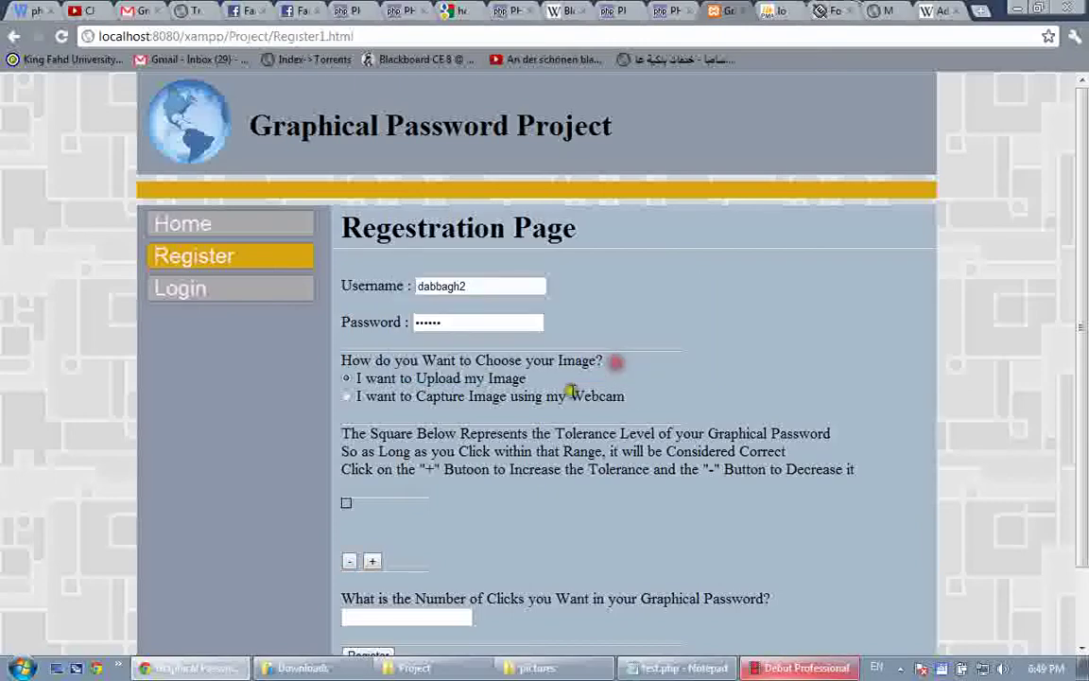
{"action": "left_click", "coordinate": [368, 561]}
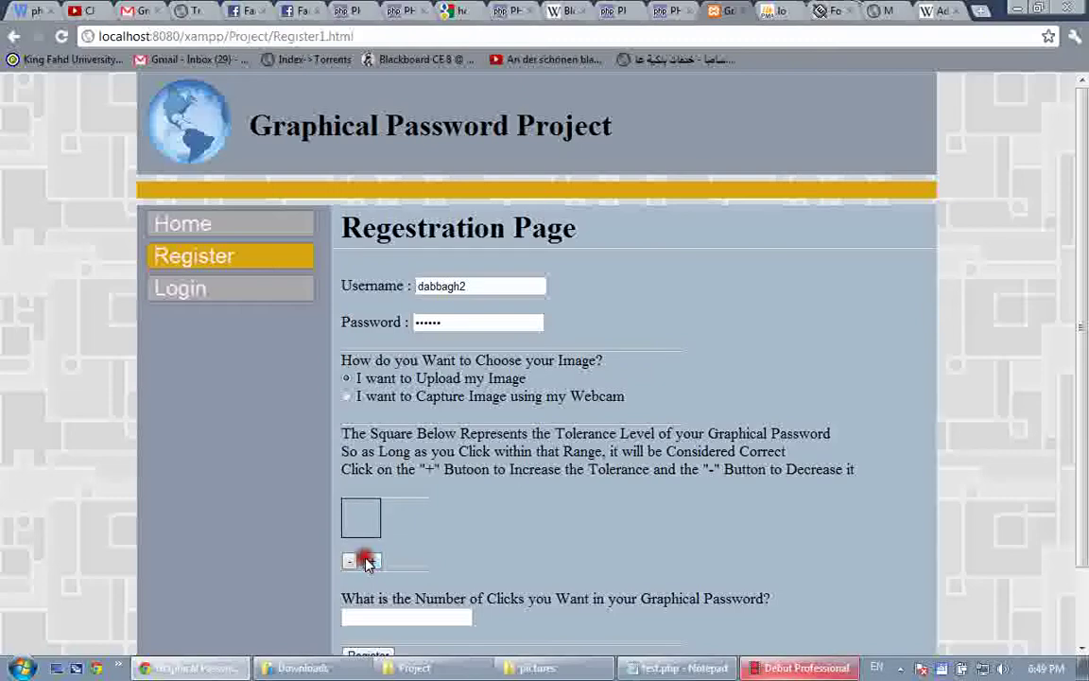
{"action": "left_click", "coordinate": [369, 561]}
{"action": "key", "text": "Return"}
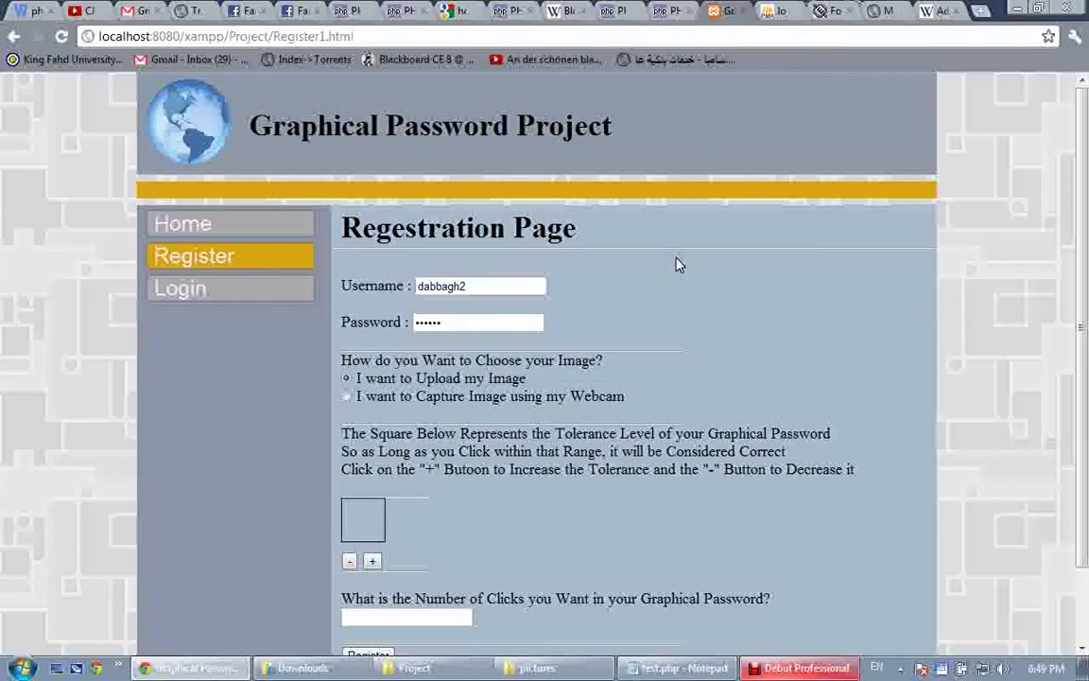
Enter the number of password clicks and submit the registration
{"action": "left_click", "coordinate": [438, 615]}
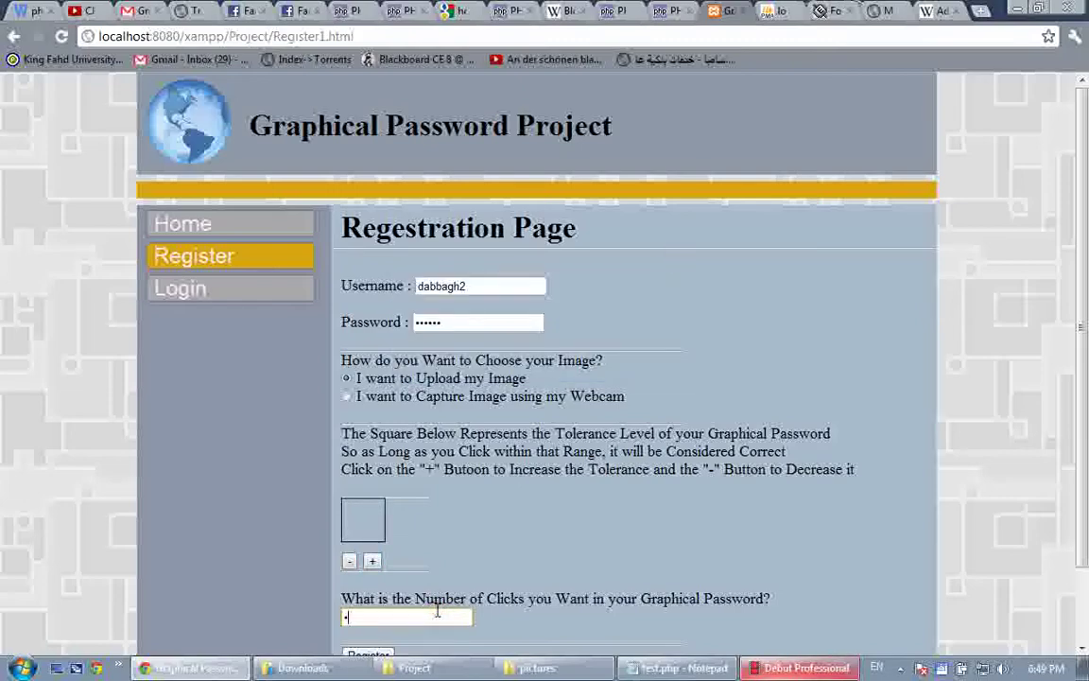
{"action": "scroll", "coordinate": [438, 615], "scroll_direction": "down", "scroll_amount": 1}
{"action": "left_click", "coordinate": [388, 573]}
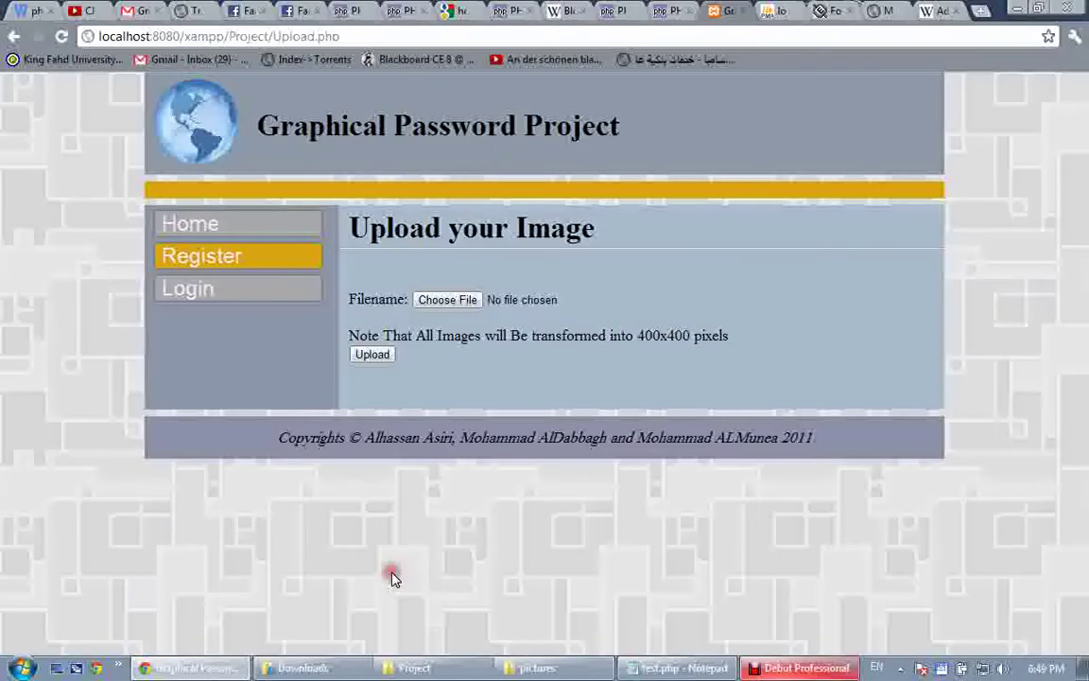
Upload faces_2004W_comp1.jpg as the registration image
{"action": "left_click", "coordinate": [422, 298]}
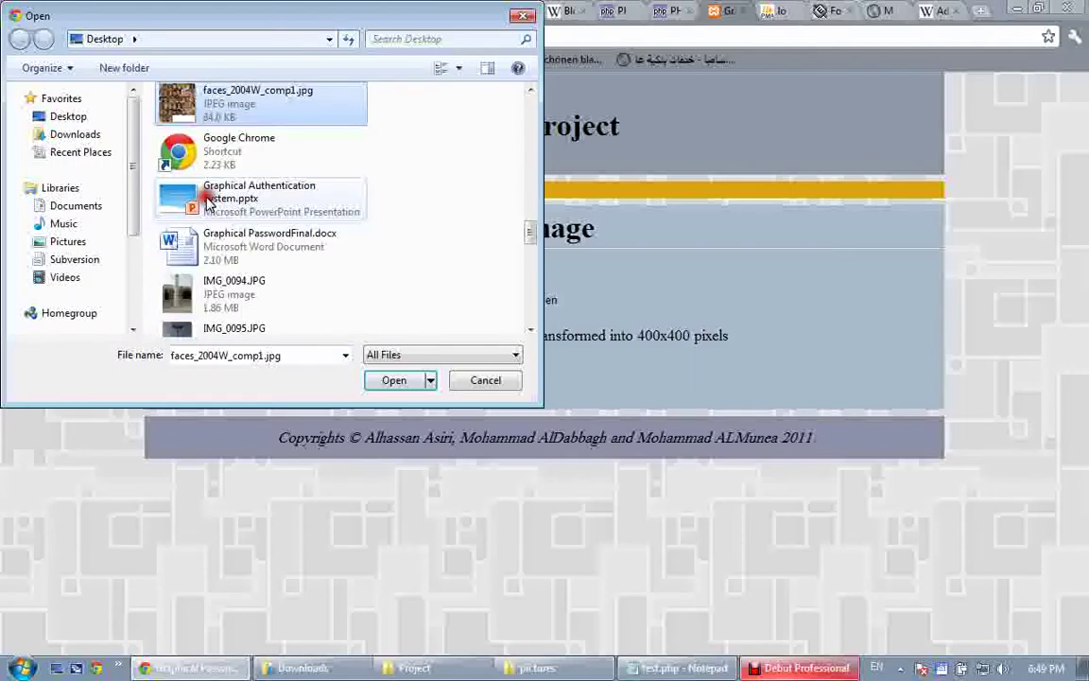
{"action": "key", "text": "Return"}
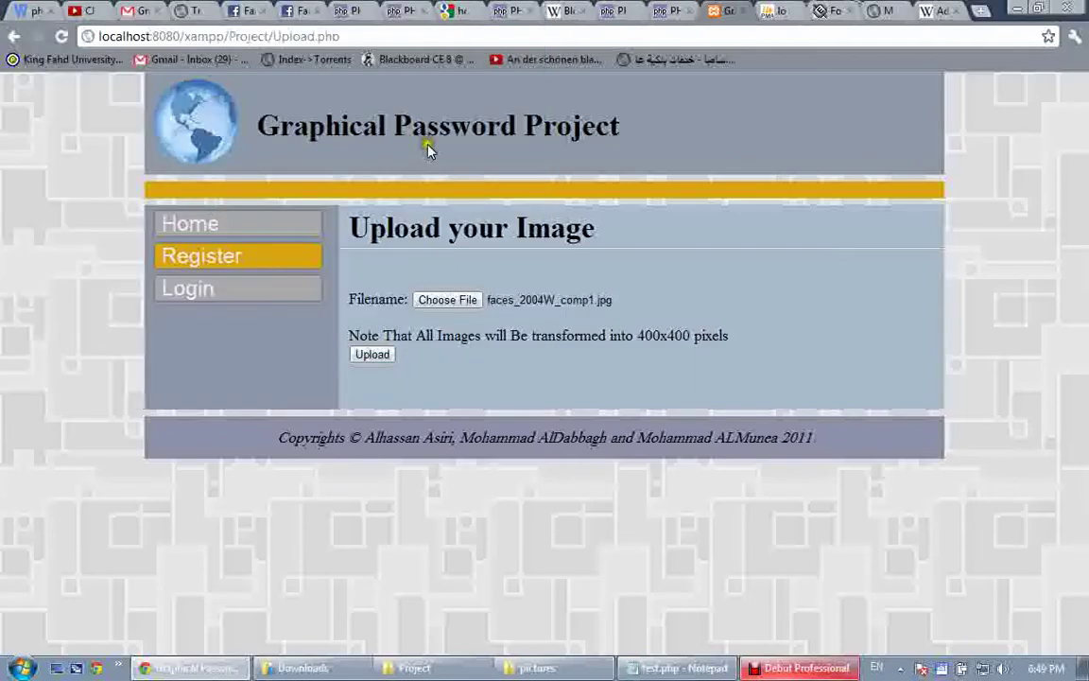
{"action": "left_click", "coordinate": [374, 353]}
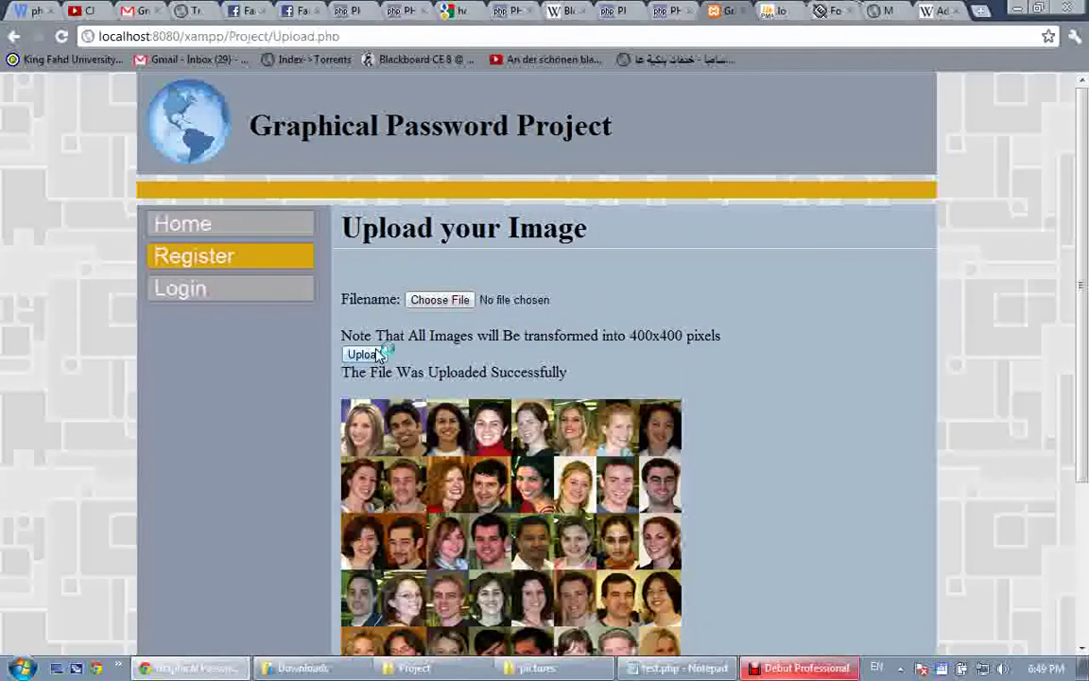
{"action": "scroll", "coordinate": [511, 464], "scroll_direction": "down", "scroll_amount": 3}
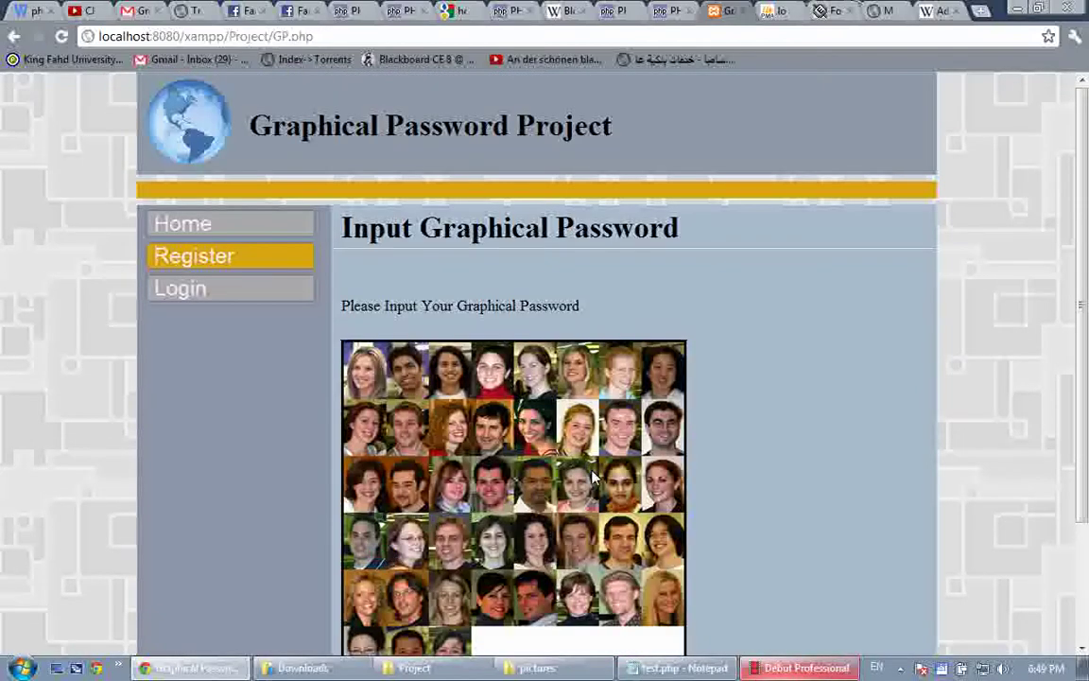
{"action": "scroll", "coordinate": [531, 426], "scroll_direction": "down", "scroll_amount": 2}
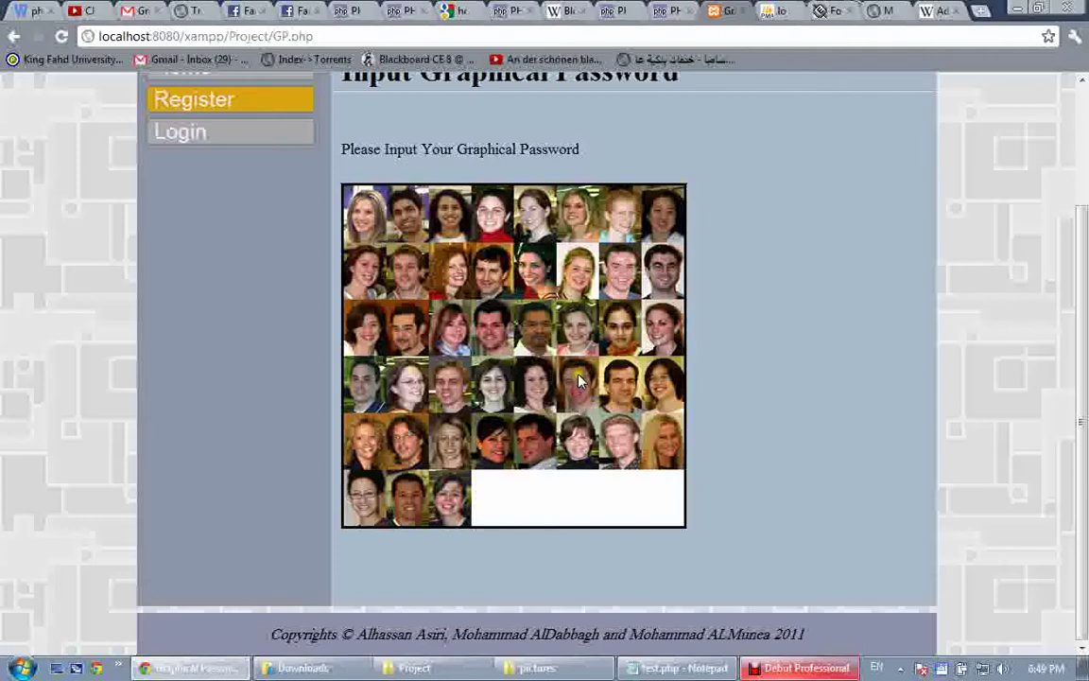
Set a password point on the face grid, confirm it, and switch to the checklist tab
{"action": "left_click", "coordinate": [579, 288]}
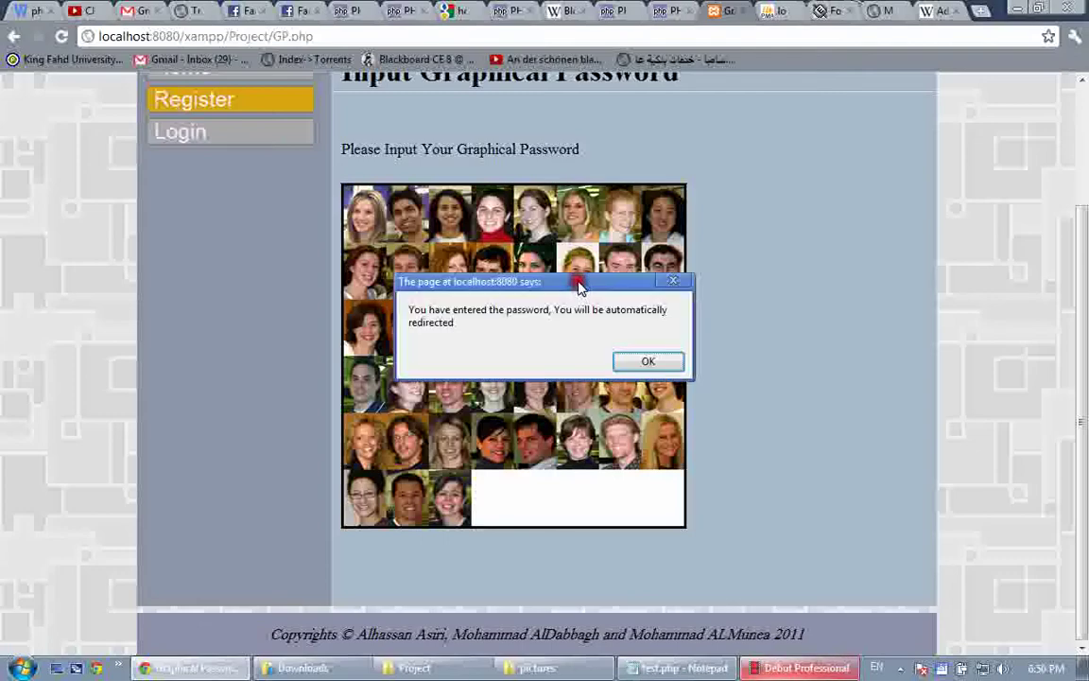
{"action": "left_click", "coordinate": [646, 361]}
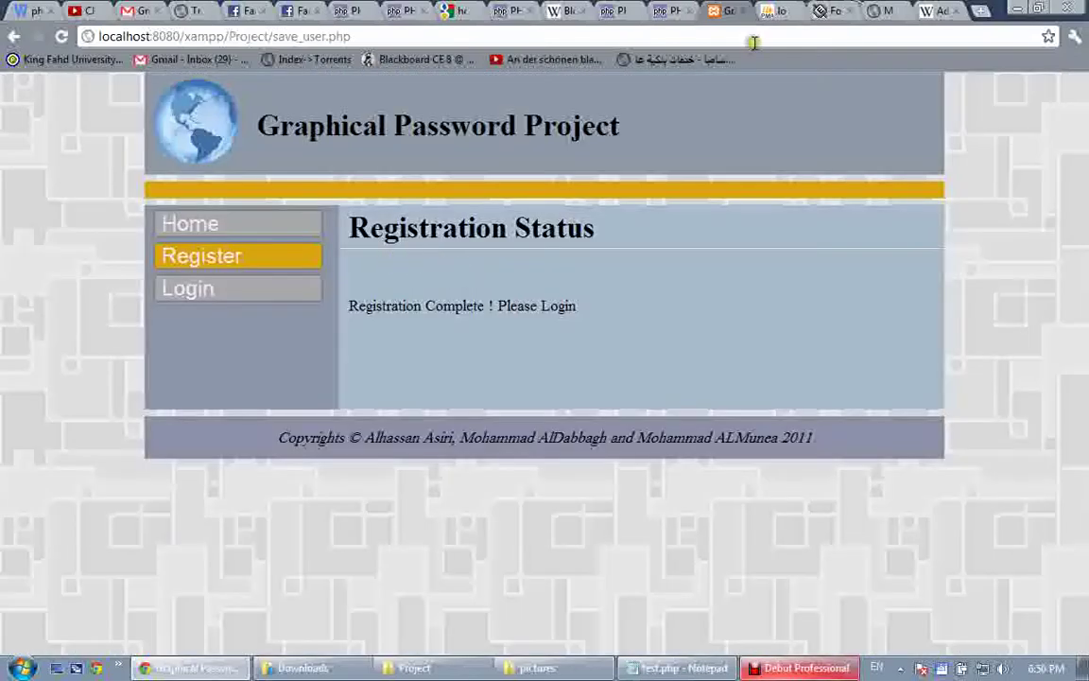
{"action": "left_click", "coordinate": [888, 10]}
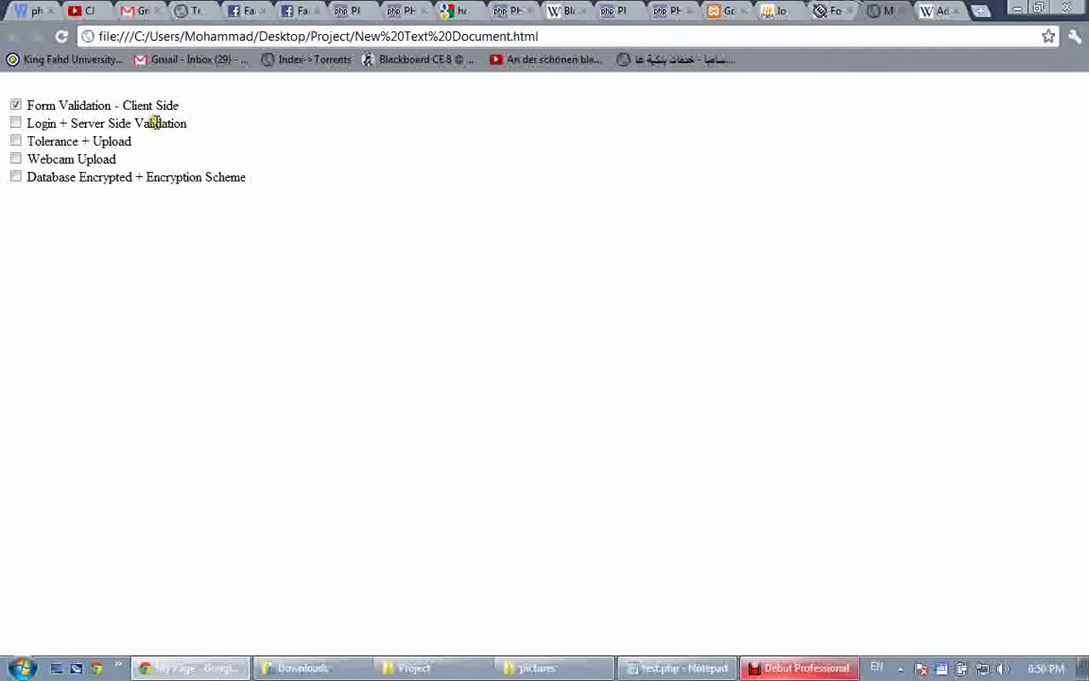
Sign in with the new account's username, password and graphical-password face, then reopen the empty Login form
{"action": "left_click", "coordinate": [728, 9]}
{"action": "left_click", "coordinate": [202, 291]}
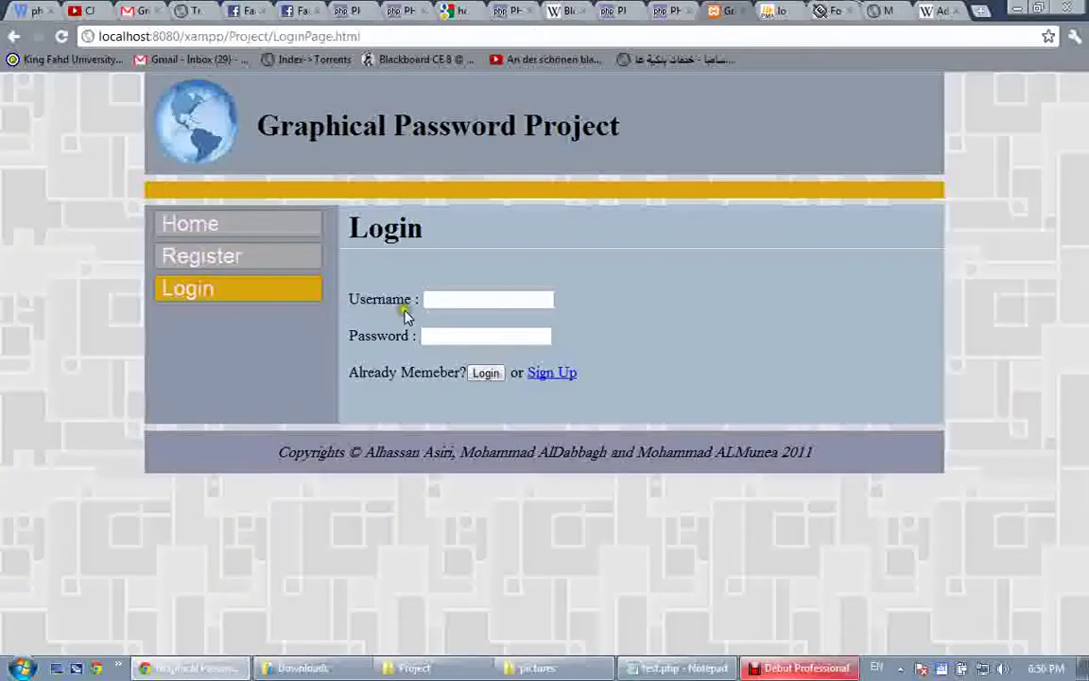
{"action": "left_click", "coordinate": [454, 298]}
{"action": "type", "text": "dabbagh"}
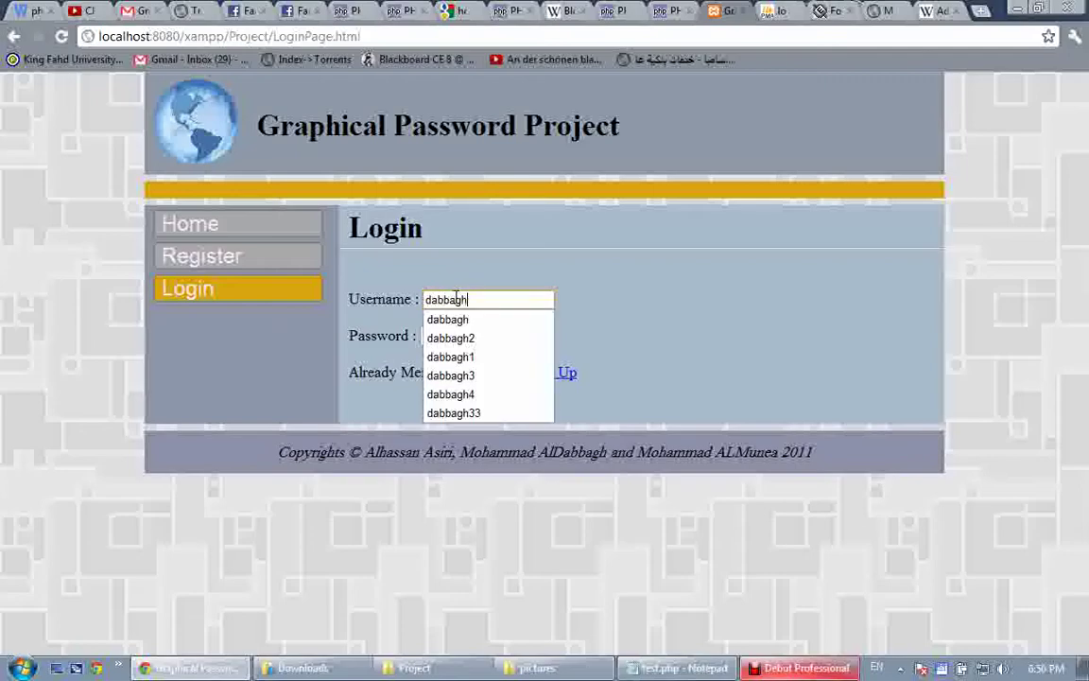
{"action": "key", "text": "Tab"}
{"action": "type", "text": "123"}
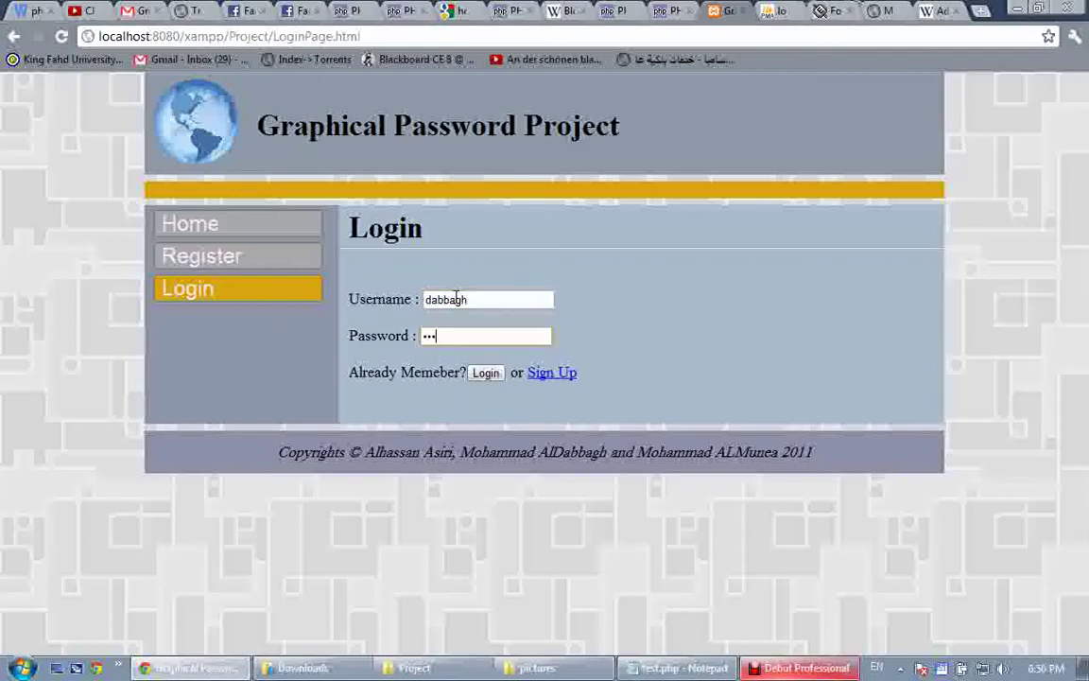
{"action": "type", "text": "456"}
{"action": "left_click", "coordinate": [486, 373]}
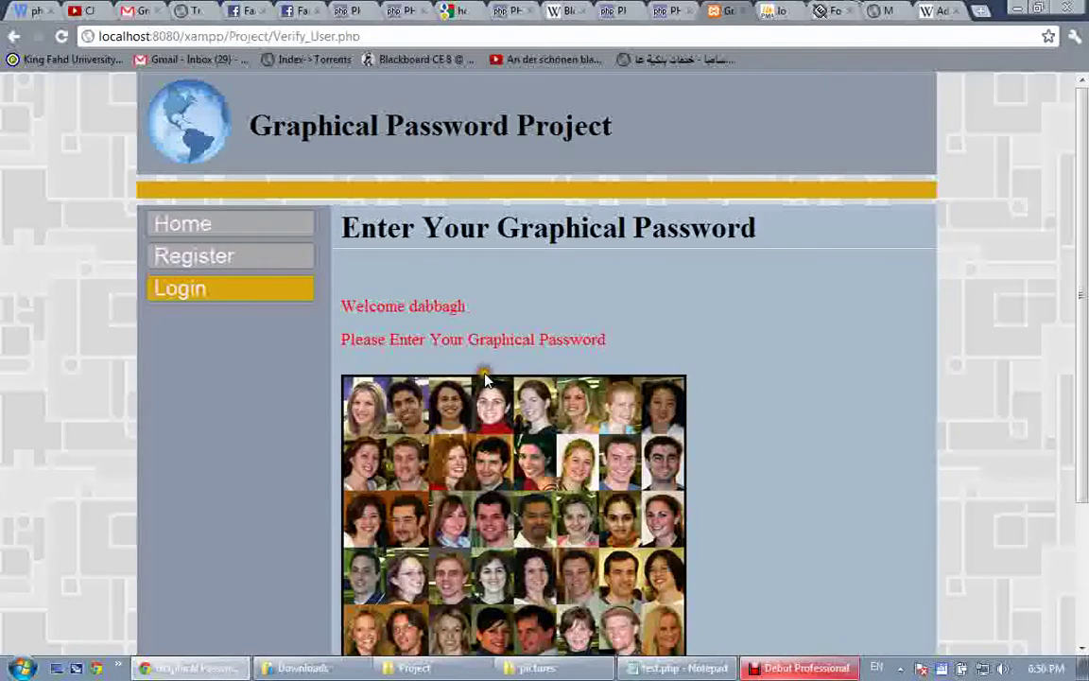
{"action": "scroll", "coordinate": [524, 377], "scroll_direction": "down", "scroll_amount": 3}
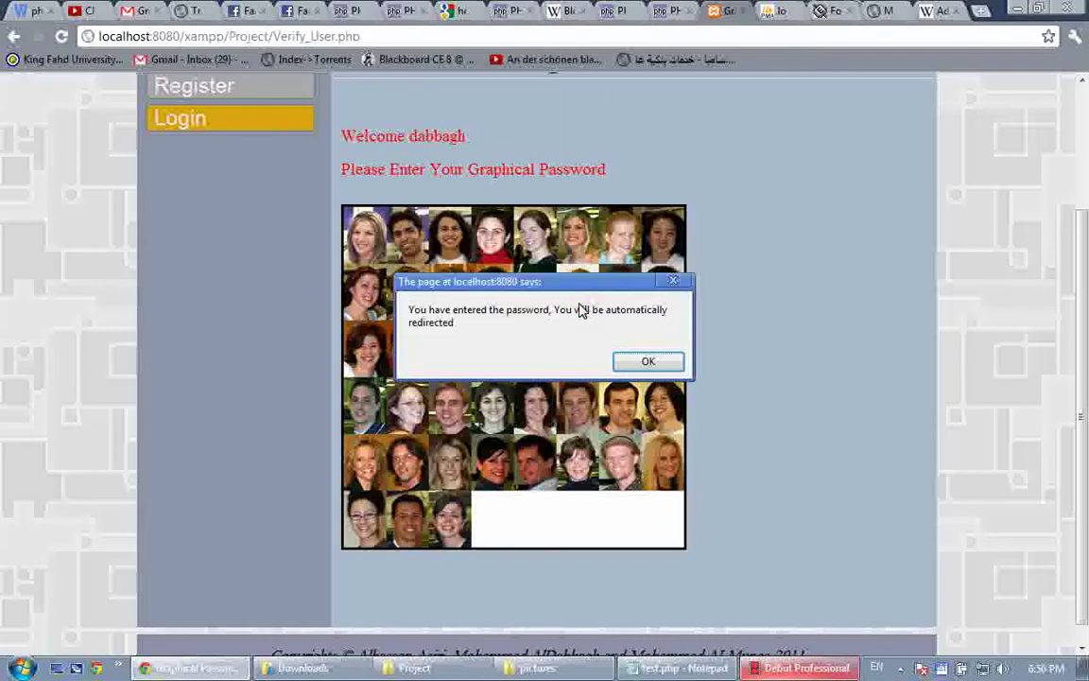
{"action": "key", "text": "Return"}
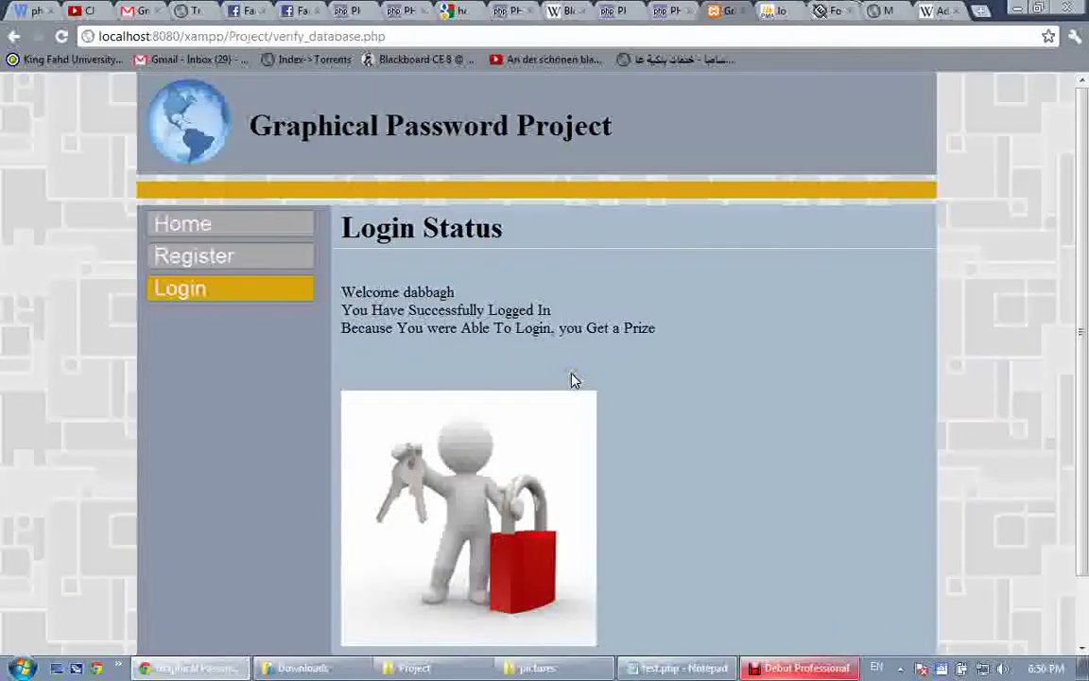
{"action": "left_click", "coordinate": [177, 298]}
{"action": "left_click", "coordinate": [433, 298]}
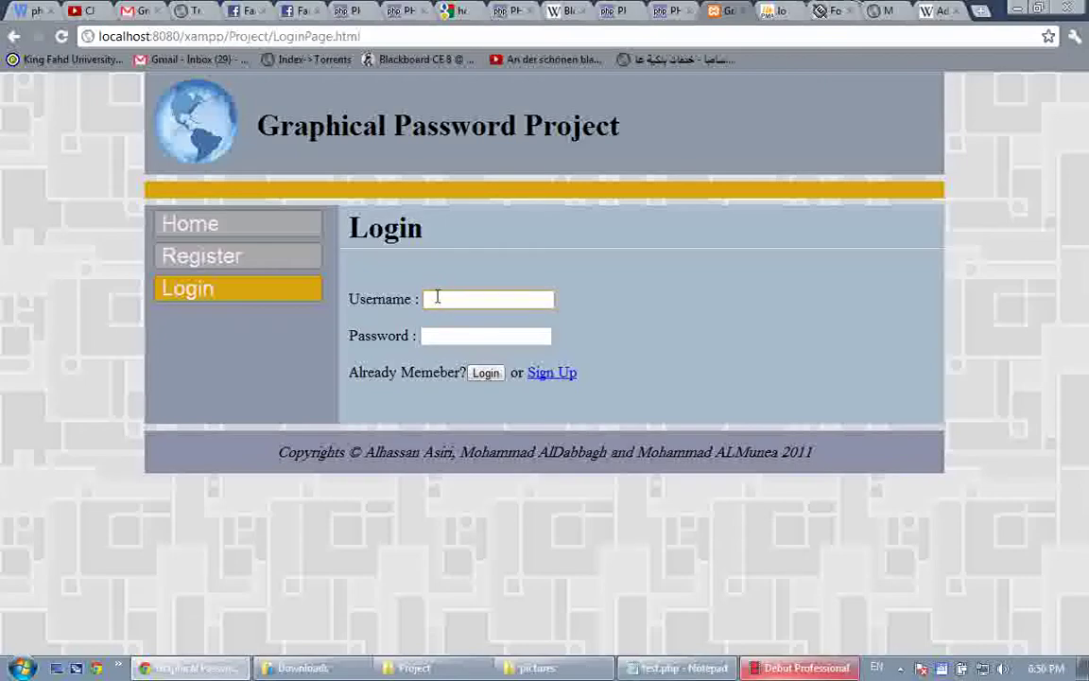
Submit the login form empty, then try a mistyped username with a password, and go back
{"action": "key", "text": "Return"}
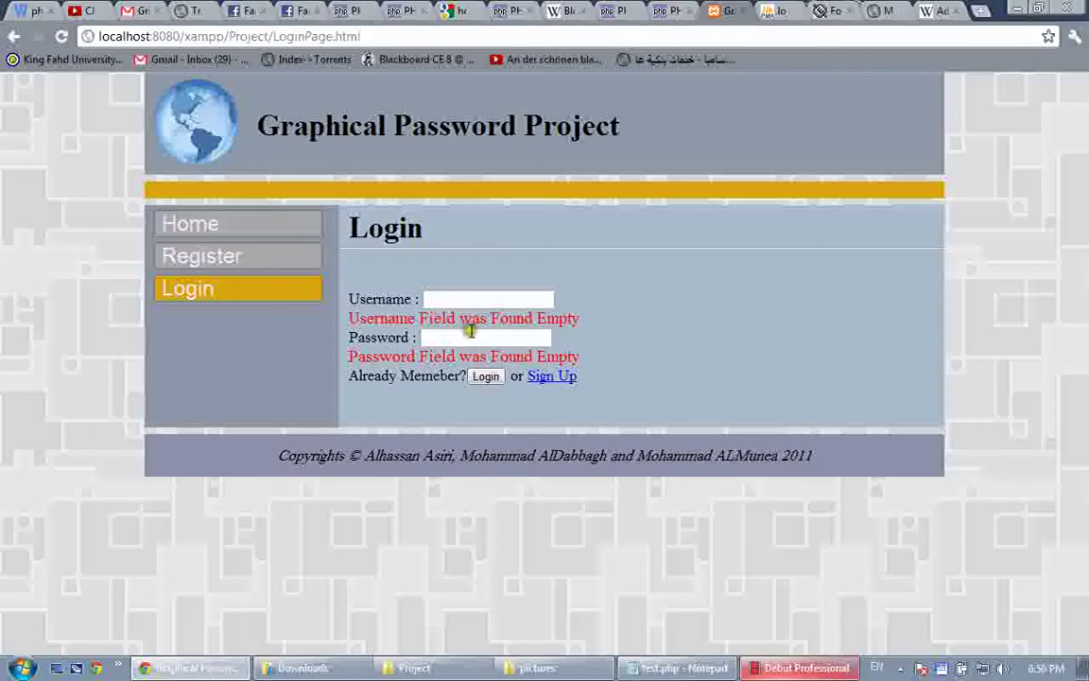
{"action": "left_click", "coordinate": [461, 301]}
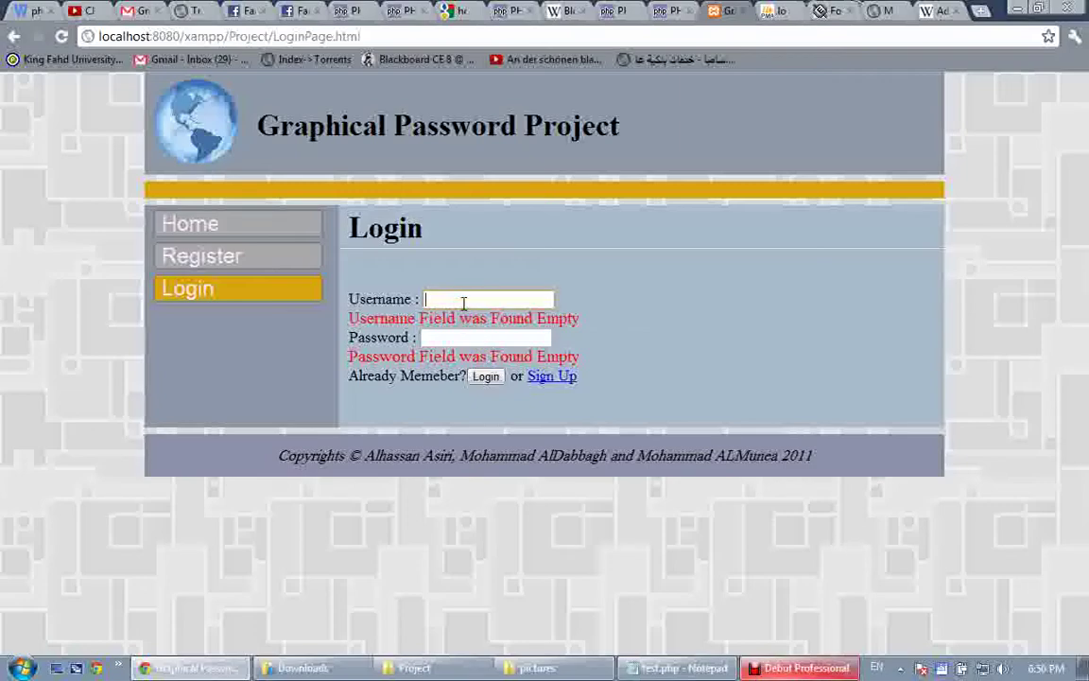
{"action": "type", "text": "dabbagh3"}
{"action": "key", "text": "Escape"}
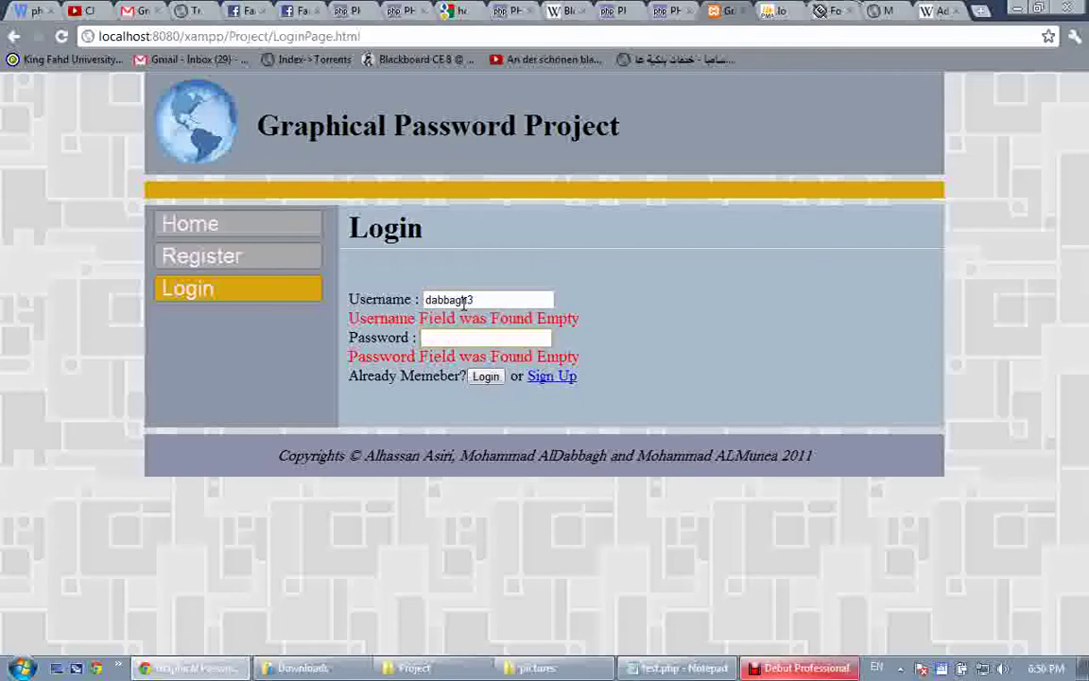
{"action": "key", "text": "Tab"}
{"action": "type", "text": "••••••"}
{"action": "left_click", "coordinate": [486, 378]}
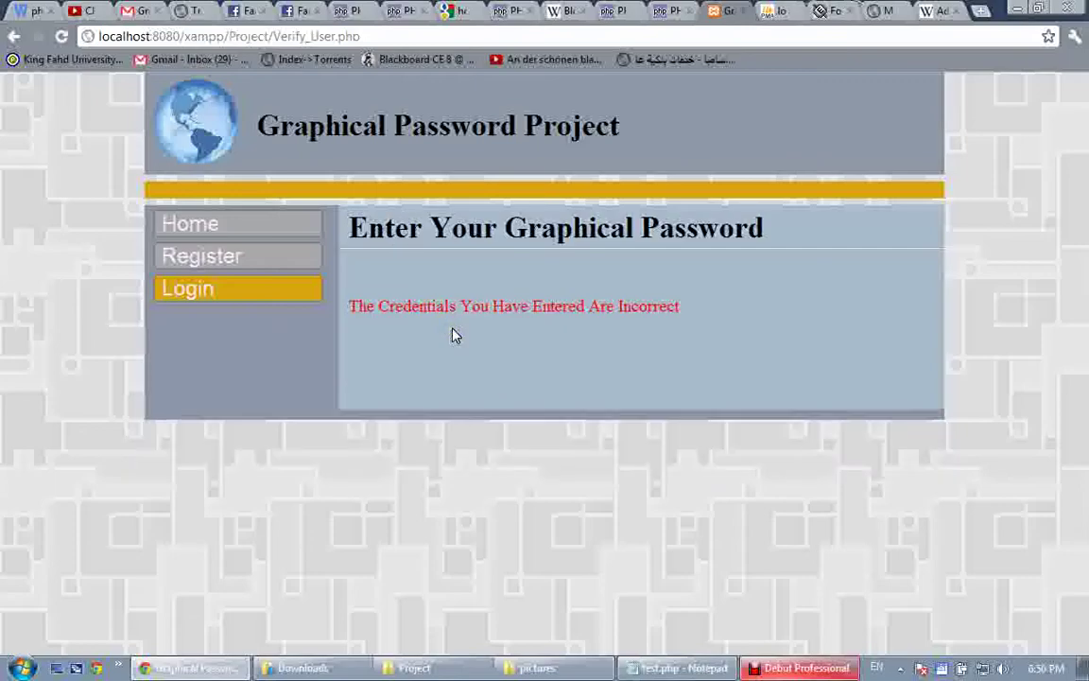
{"action": "left_click", "coordinate": [12, 36]}
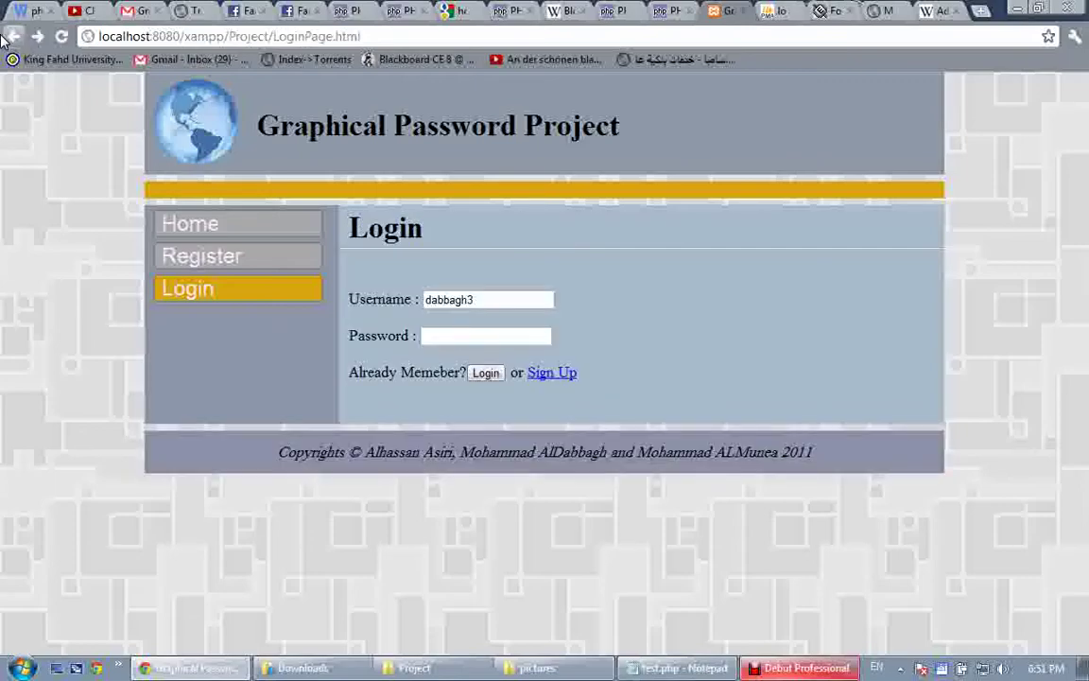
Remove the extra digit from the username, re-enter the password and submit the login
{"action": "left_click", "coordinate": [534, 304]}
{"action": "key", "text": "BackSpace"}
{"action": "key", "text": "Tab"}
{"action": "type", "text": "•••••"}
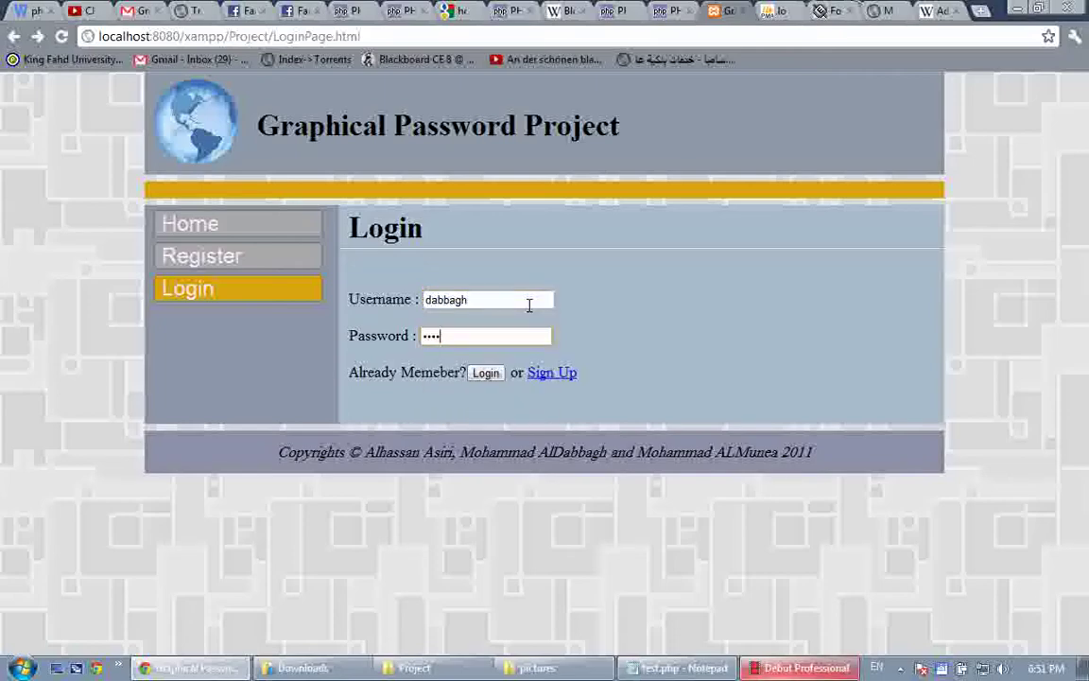
{"action": "type", "text": "•"}
{"action": "key", "text": "Return"}
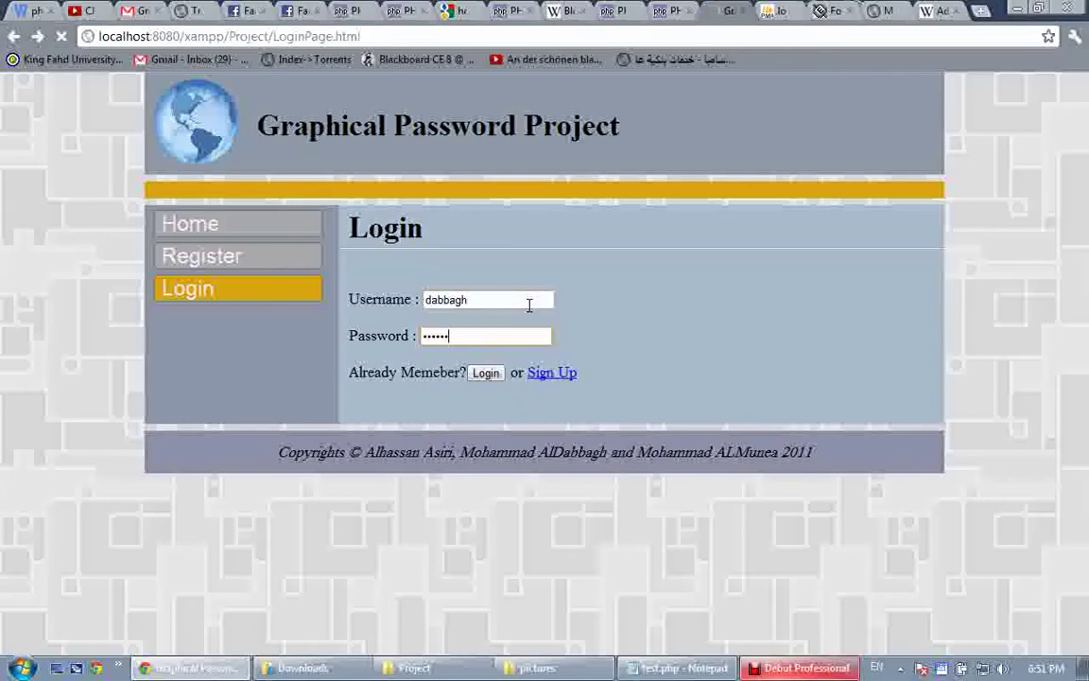
{"action": "scroll", "coordinate": [495, 329], "scroll_direction": "down", "scroll_amount": 2}
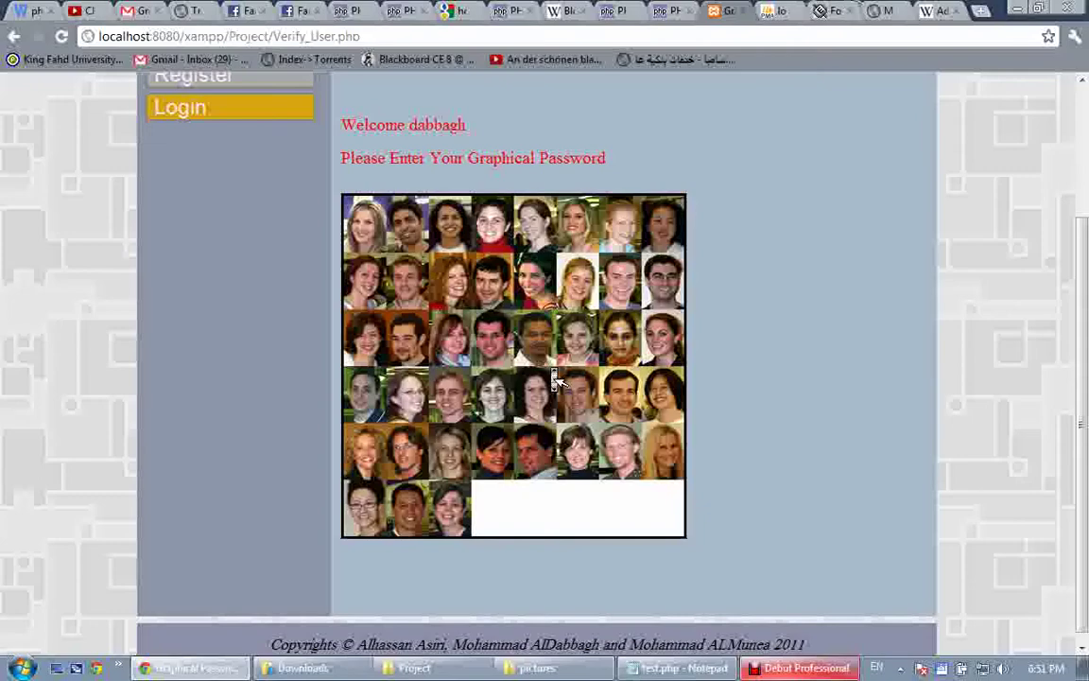
Pick two faces in the grid, dismiss the 'The Password is Incorrect' alert, and return to Login
{"action": "left_click", "coordinate": [580, 420]}
{"action": "left_click", "coordinate": [578, 302]}
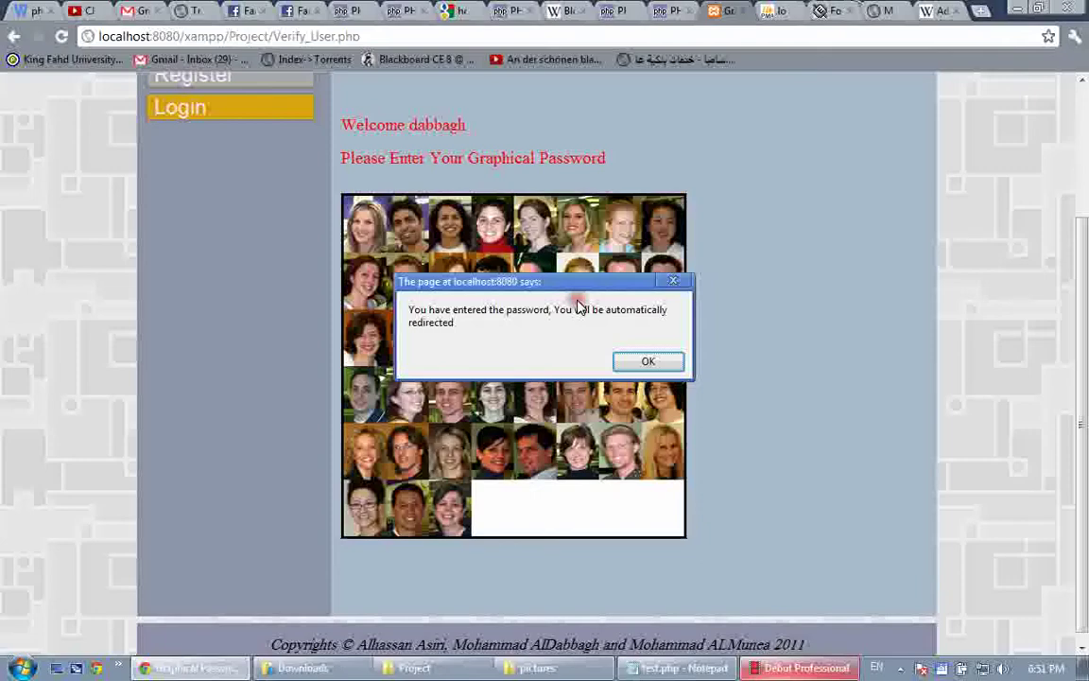
{"action": "key", "text": "Return"}
{"action": "left_click", "coordinate": [224, 296]}
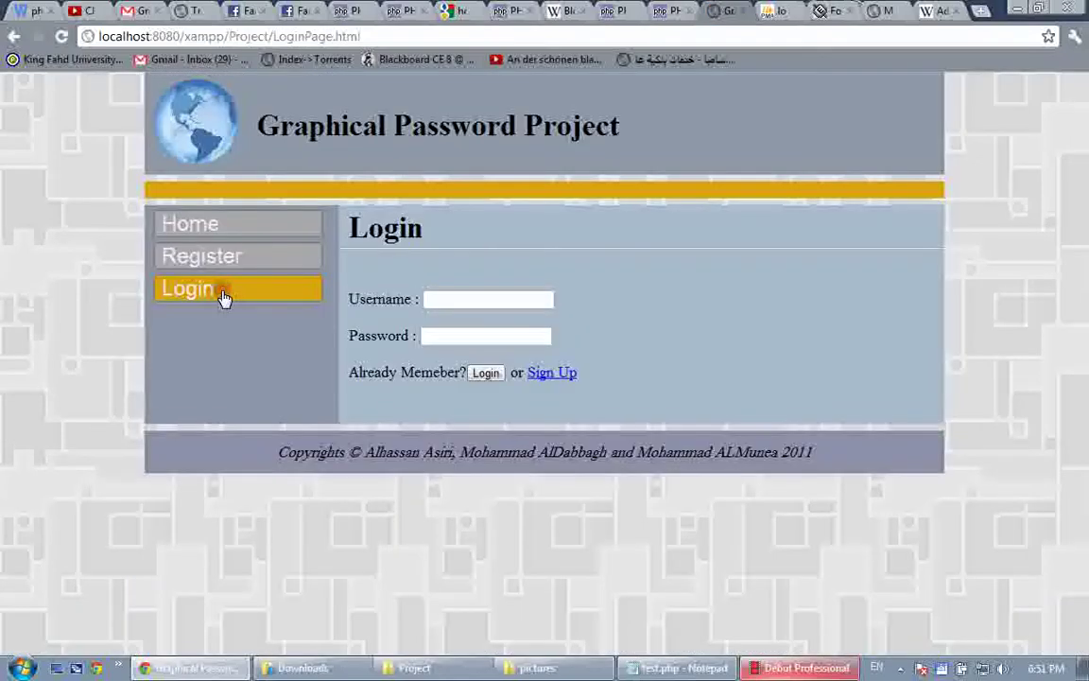
{"action": "left_click", "coordinate": [454, 298]}
Log in as the second account after fixing a typo, choose the correct face, then return to Login
{"action": "type", "text": "dabbagh23"}
{"action": "left_click", "coordinate": [550, 339]}
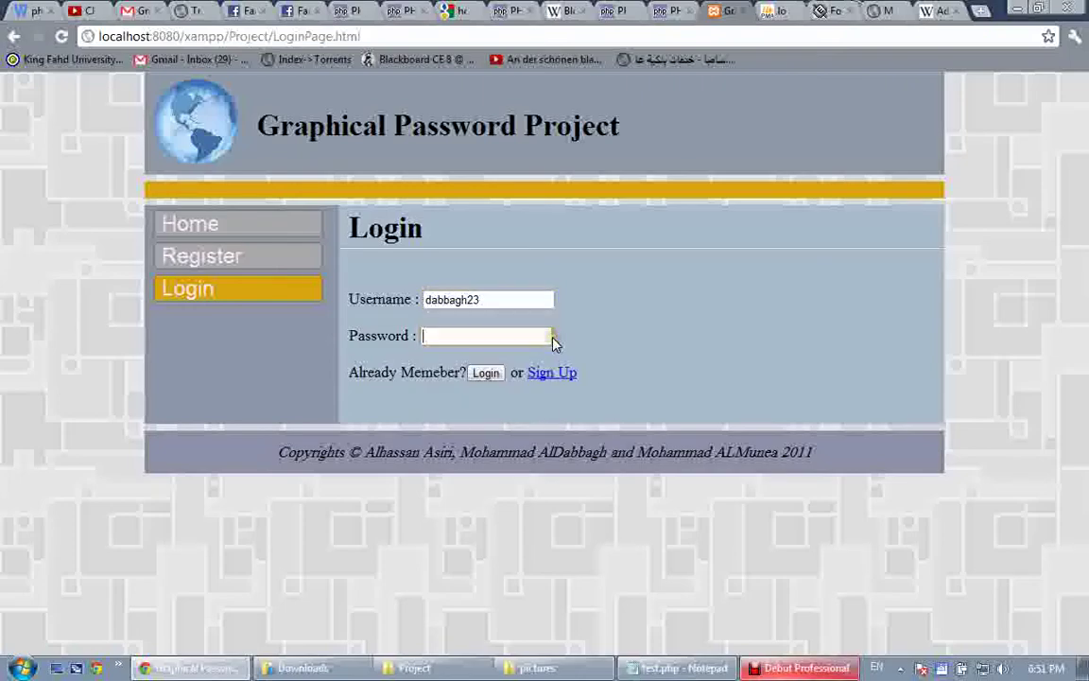
{"action": "left_click", "coordinate": [529, 298]}
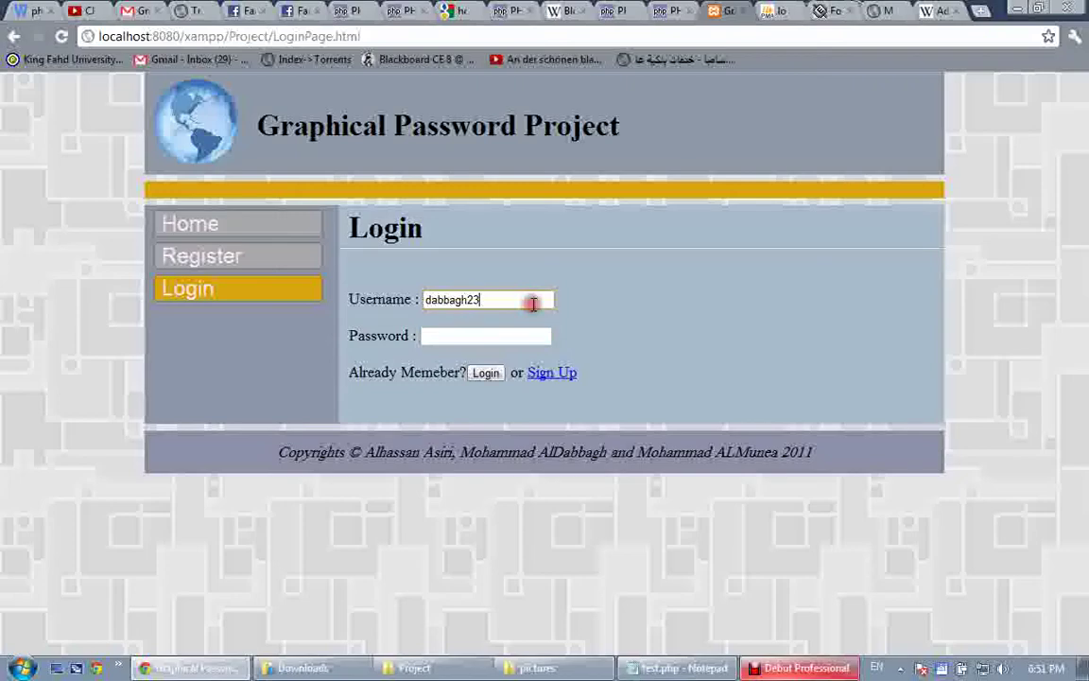
{"action": "key", "text": "BackSpace"}
{"action": "key", "text": "Tab"}
{"action": "type", "text": "1234"}
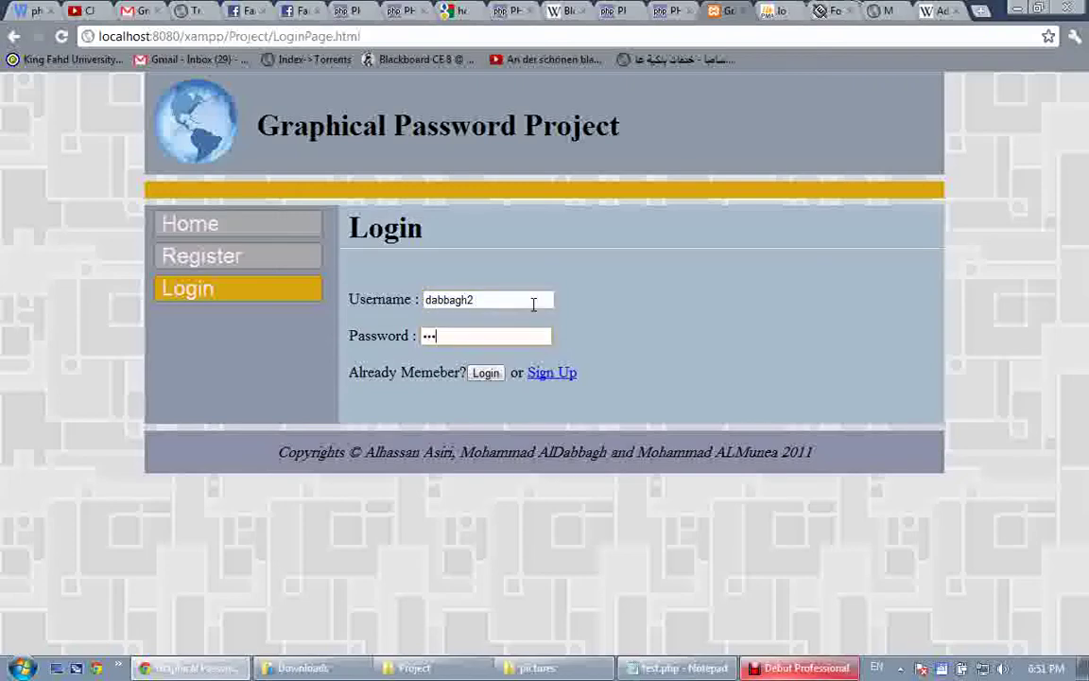
{"action": "key", "text": "Return"}
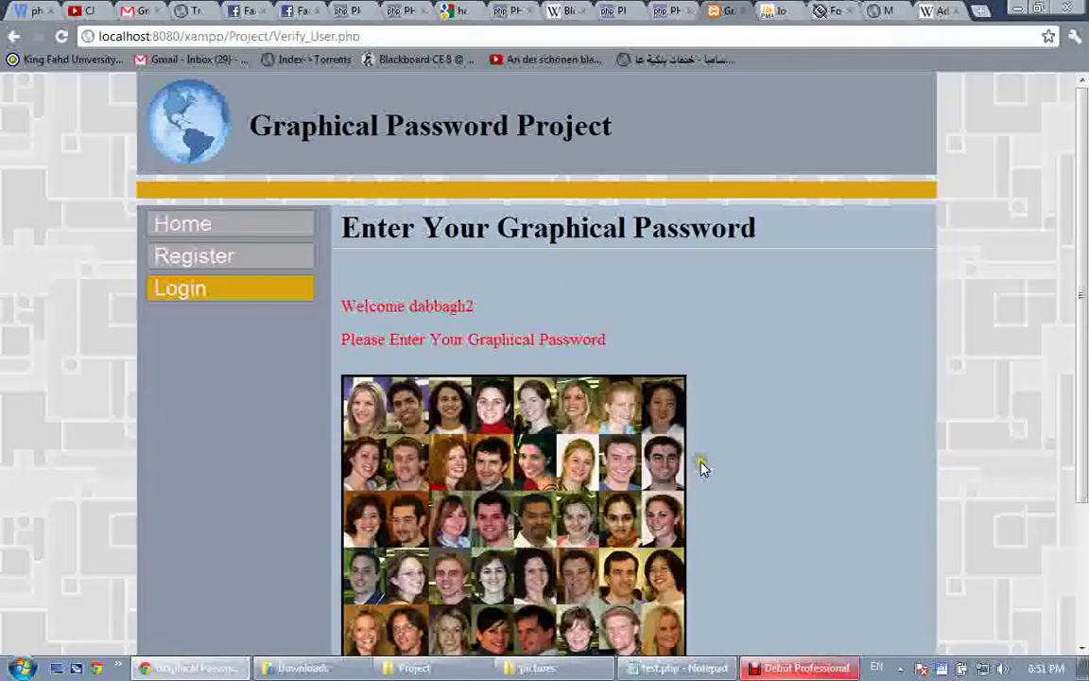
{"action": "scroll", "coordinate": [630, 423], "scroll_direction": "down", "scroll_amount": 3}
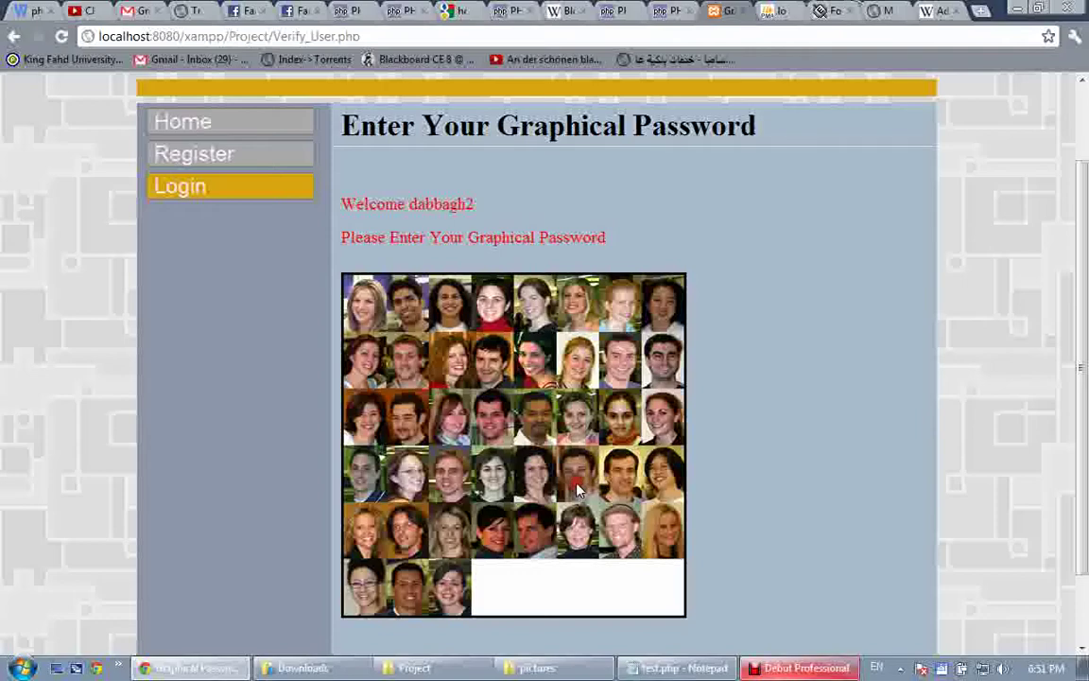
{"action": "left_click", "coordinate": [580, 435]}
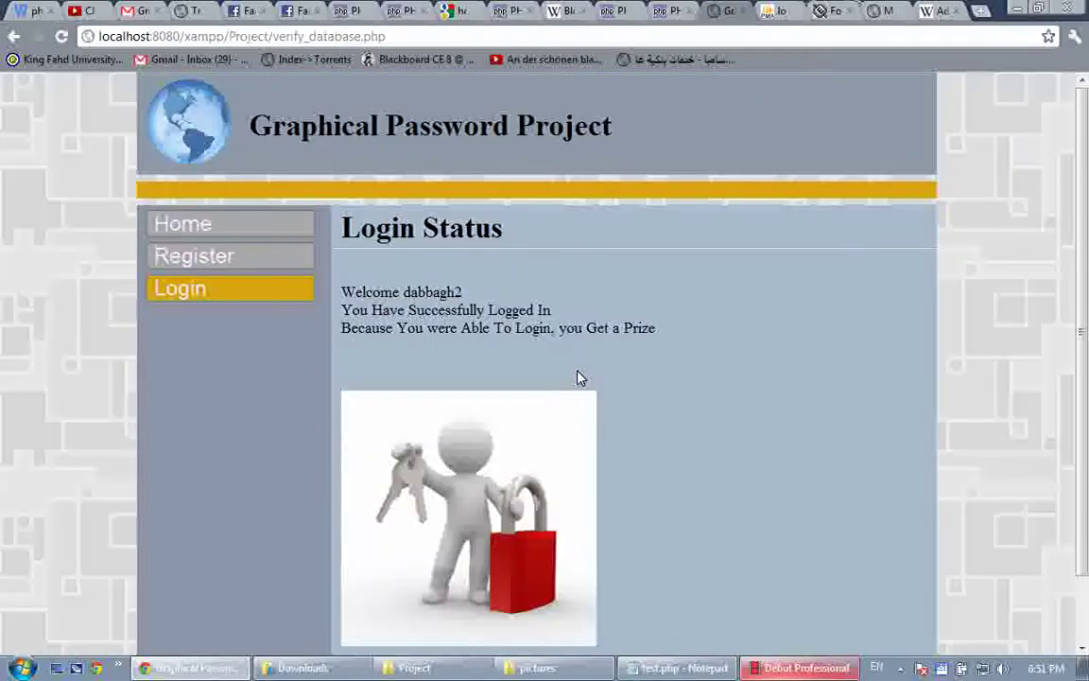
{"action": "left_click", "coordinate": [180, 295]}
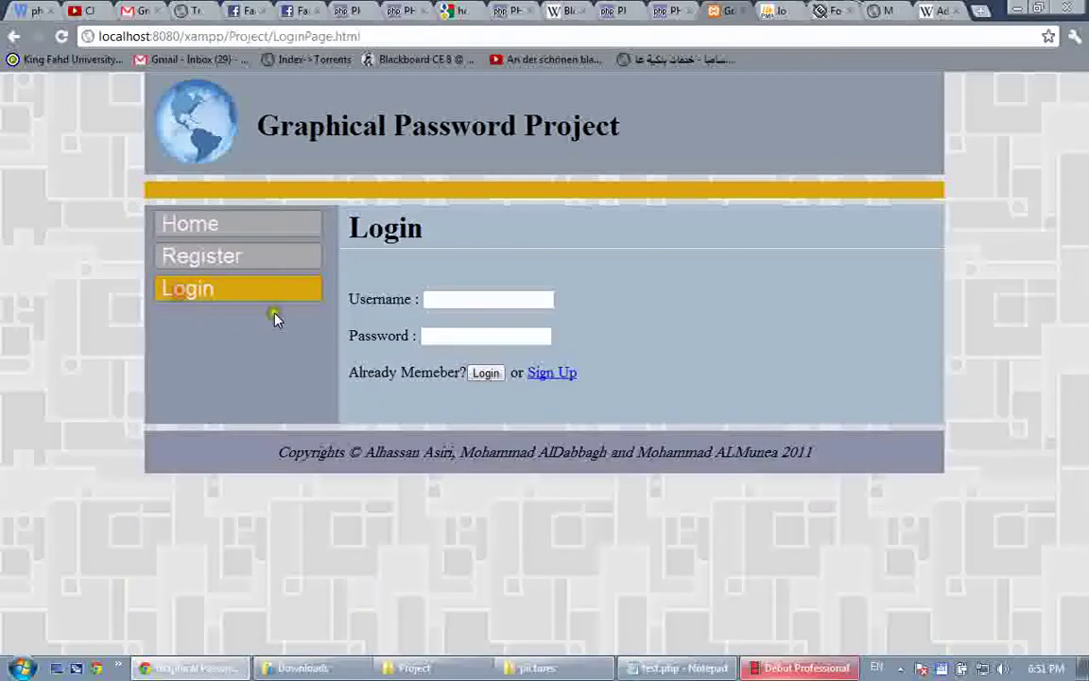
Enter the second account's username and password, pick the final face, and dismiss the password-entered notice
{"action": "left_click", "coordinate": [431, 299]}
{"action": "type", "text": "dabbagh"}
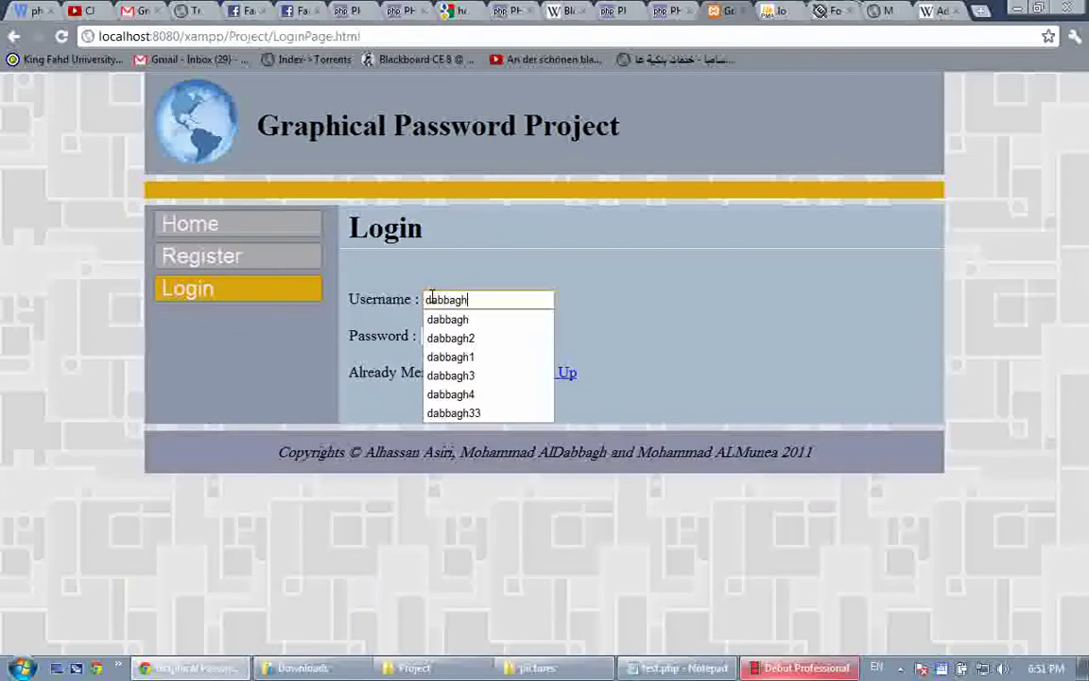
{"action": "type", "text": "2"}
{"action": "key", "text": "Tab"}
{"action": "type", "text": "******"}
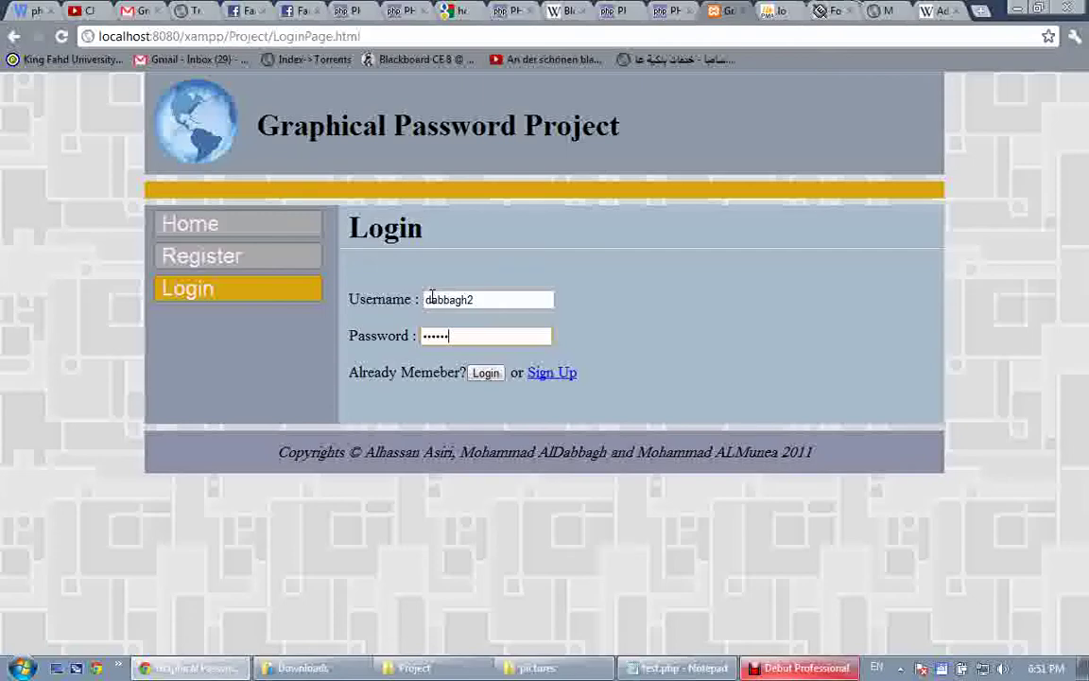
{"action": "key", "text": "Return"}
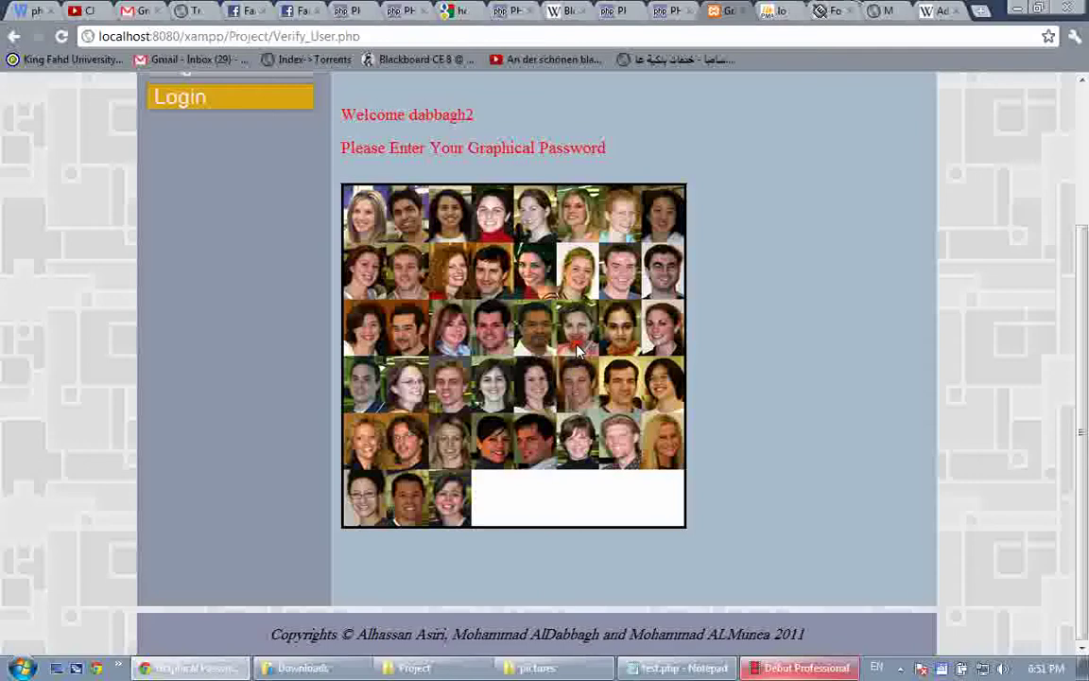
{"action": "left_click", "coordinate": [579, 296]}
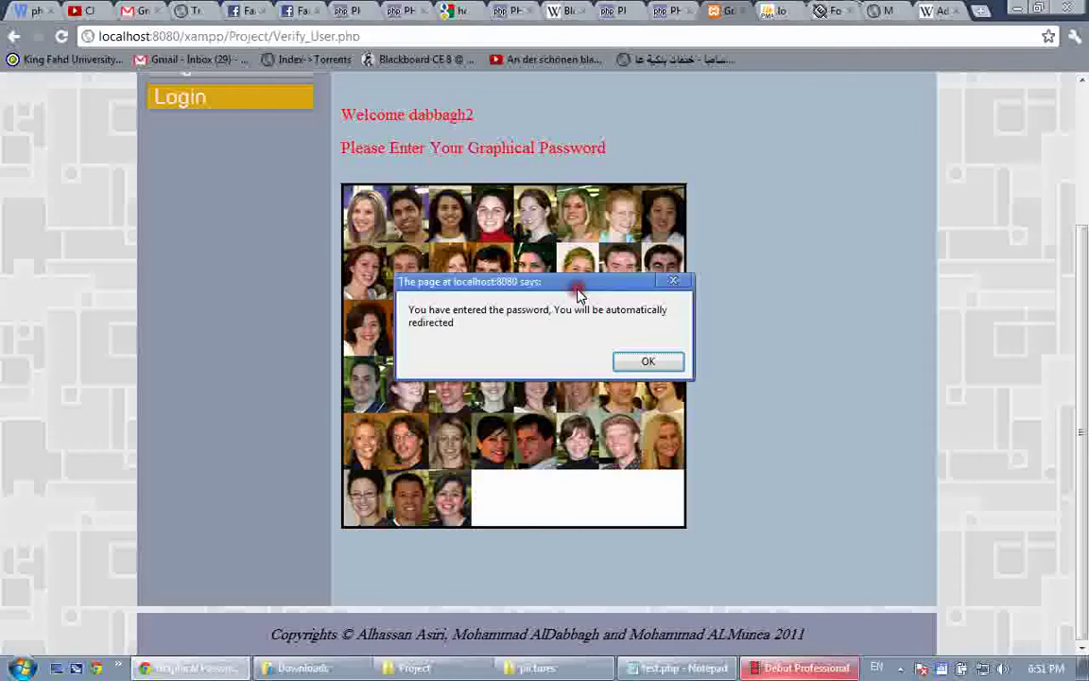
{"action": "key", "text": "Return"}
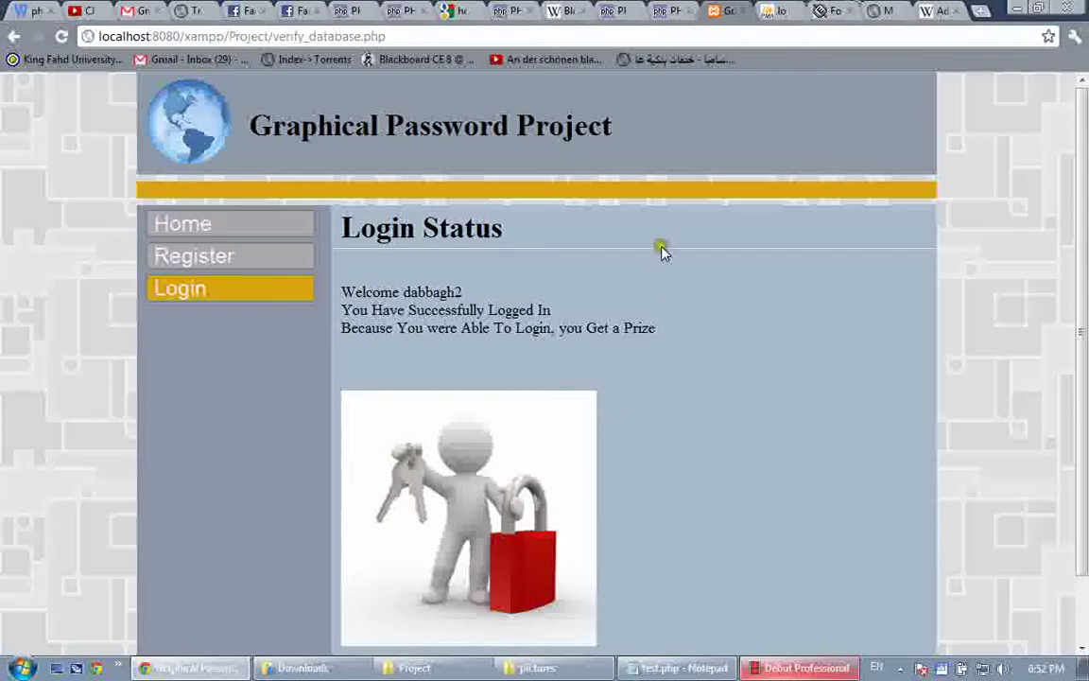
Check off 'Login + Server Side Validation' and 'Tolerance + Upload' in the checklist tab, then return to Login Status
{"action": "key", "text": "ctrl+Tab"}
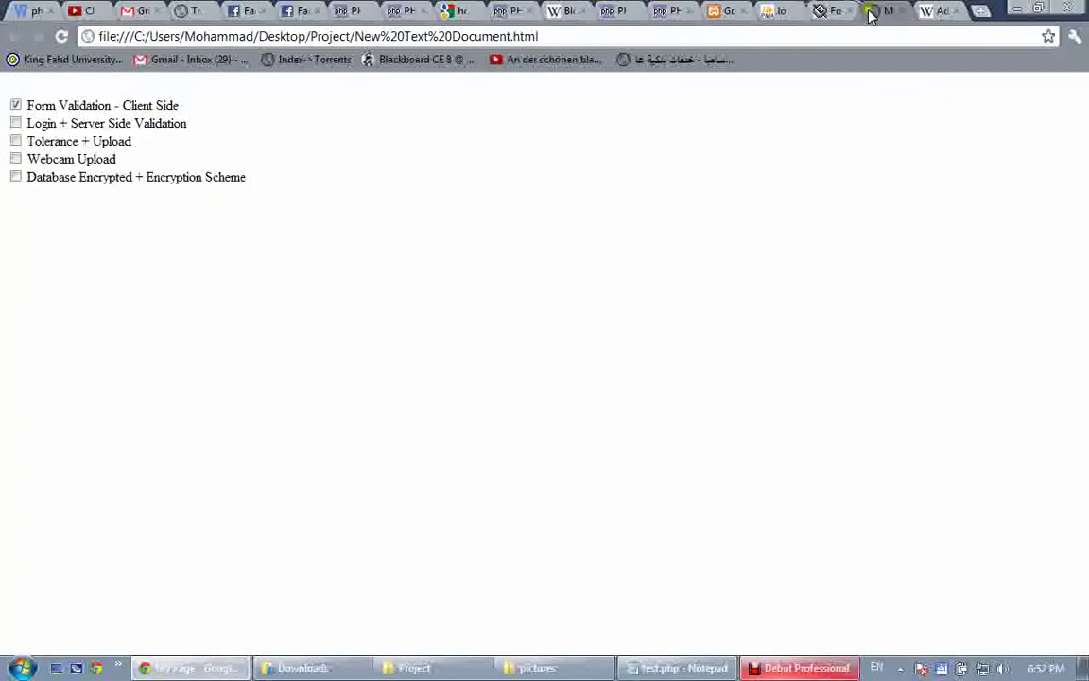
{"action": "left_click", "coordinate": [16, 123]}
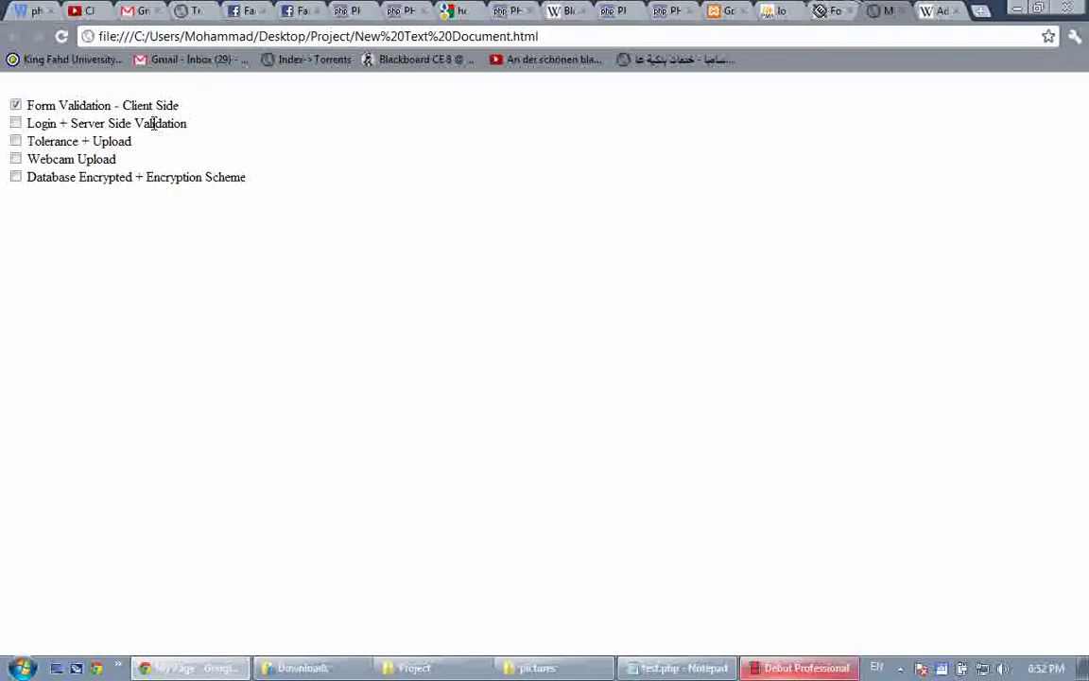
{"action": "left_click", "coordinate": [16, 123]}
{"action": "left_click", "coordinate": [16, 142]}
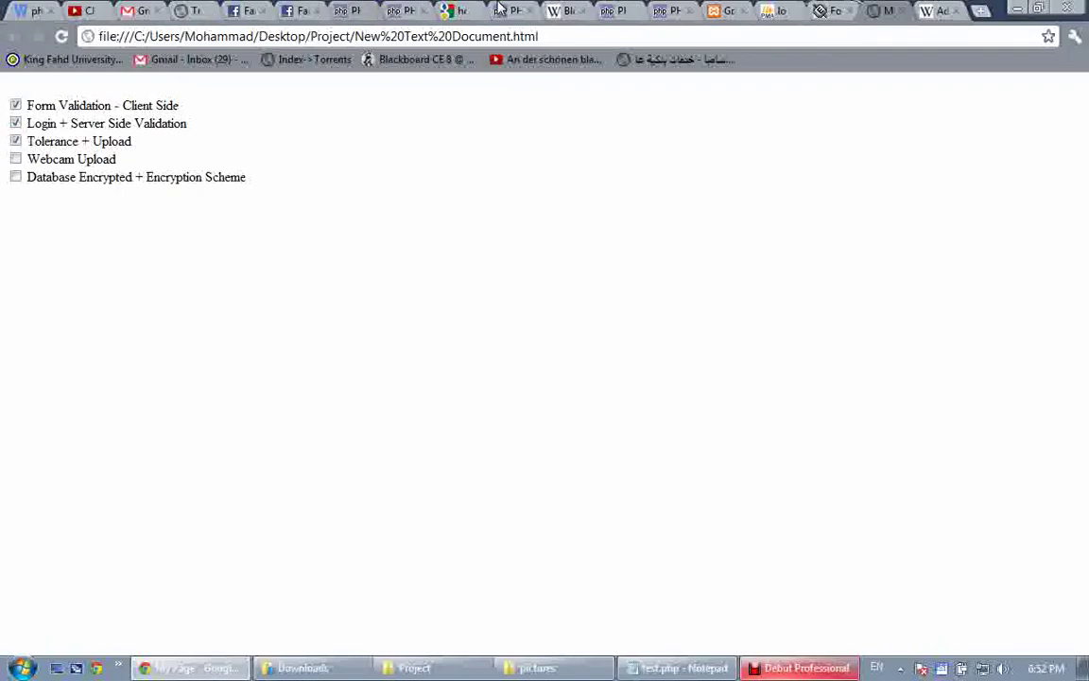
{"action": "left_click", "coordinate": [753, 9]}
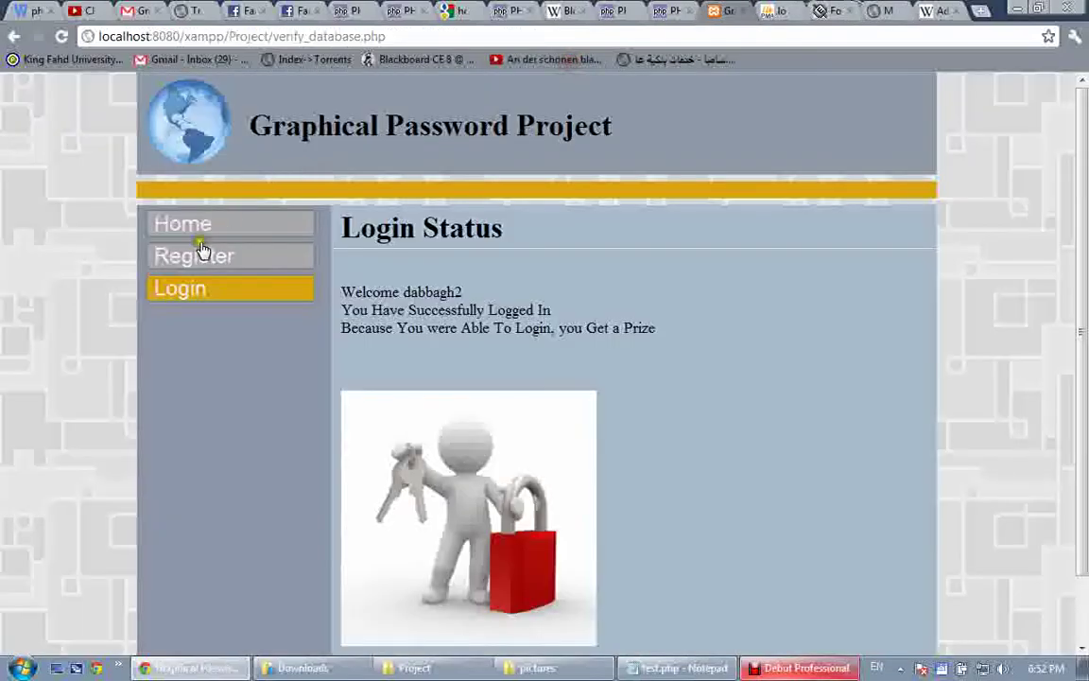
On the Register page, enter a new username from the saved suggestion and a password
{"action": "left_click", "coordinate": [200, 251]}
{"action": "left_click", "coordinate": [481, 282]}
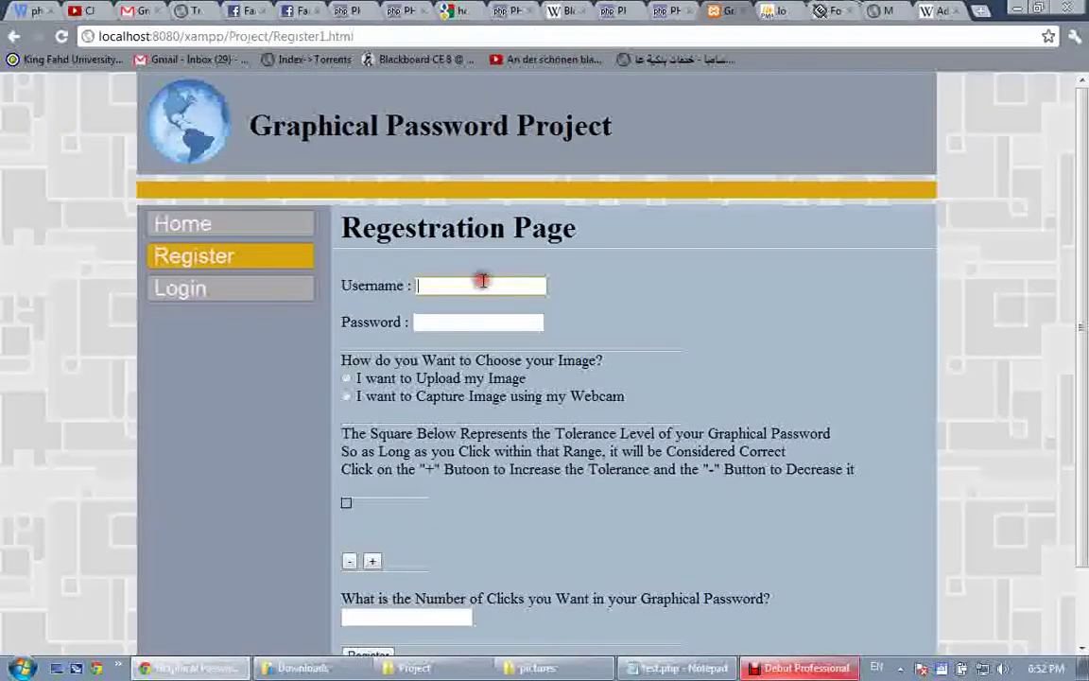
{"action": "type", "text": "kah"}
{"action": "key", "text": "BackSpace"}
{"action": "key", "text": "BackSpace"}
{"action": "type", "text": "ha"}
{"action": "key", "text": "Down"}
{"action": "key", "text": "Tab"}
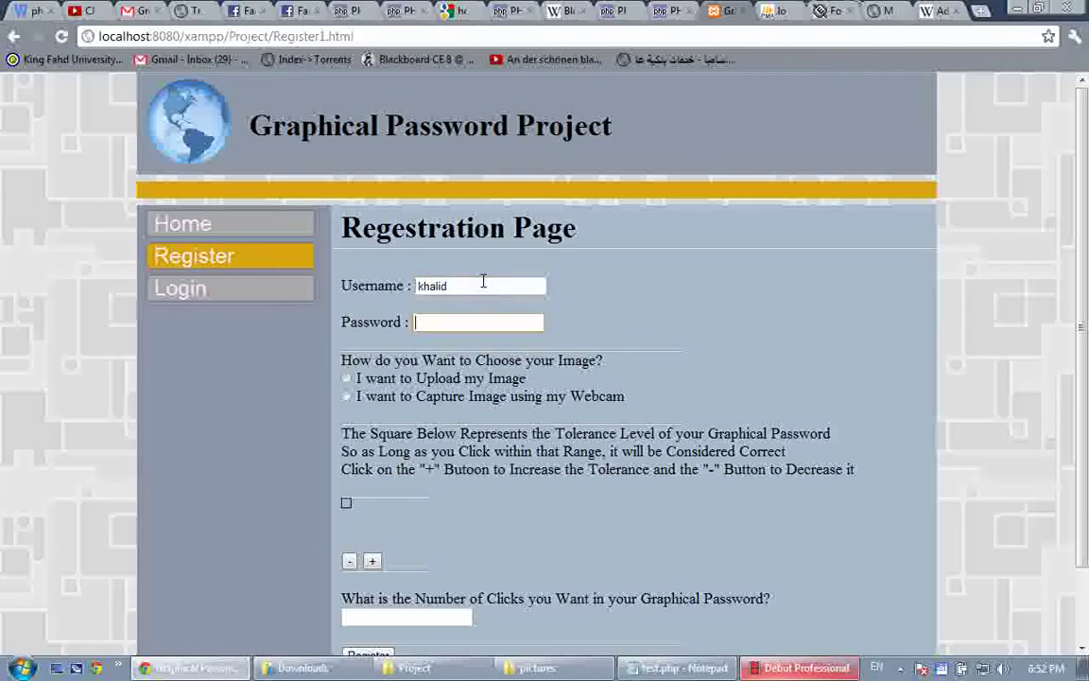
{"action": "type", "text": "123456"}
Select 'Capture Image using my Webcam', fill in Number of Clicks, and submit the registration
{"action": "left_click", "coordinate": [347, 398]}
{"action": "scroll", "coordinate": [535, 416], "scroll_direction": "down", "scroll_amount": 2}
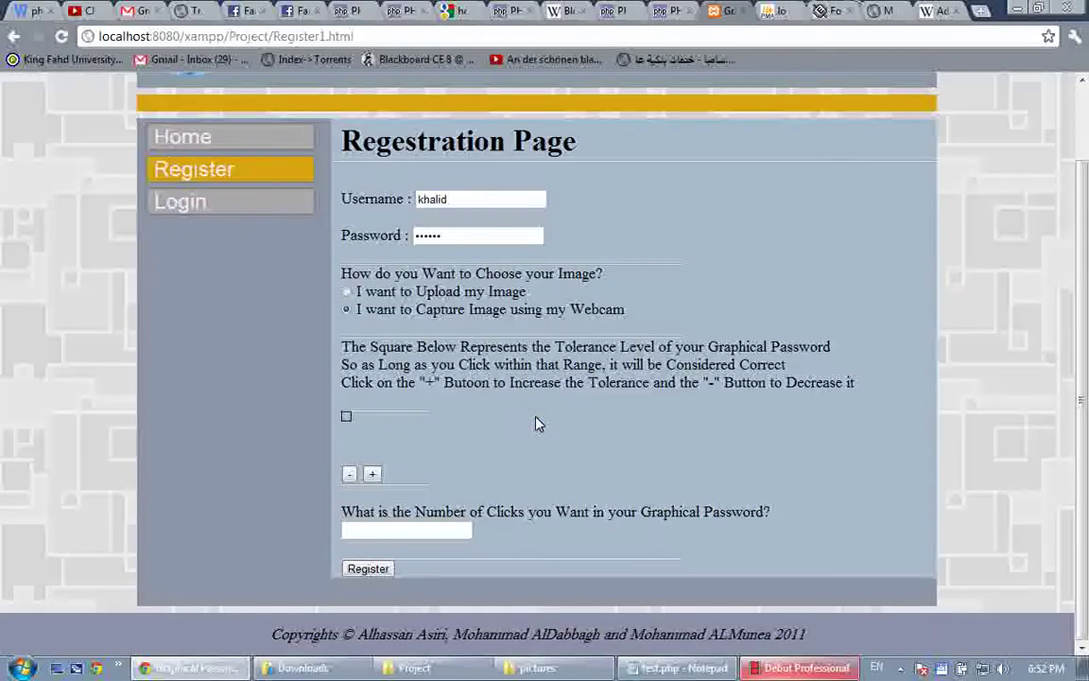
{"action": "left_click", "coordinate": [438, 527]}
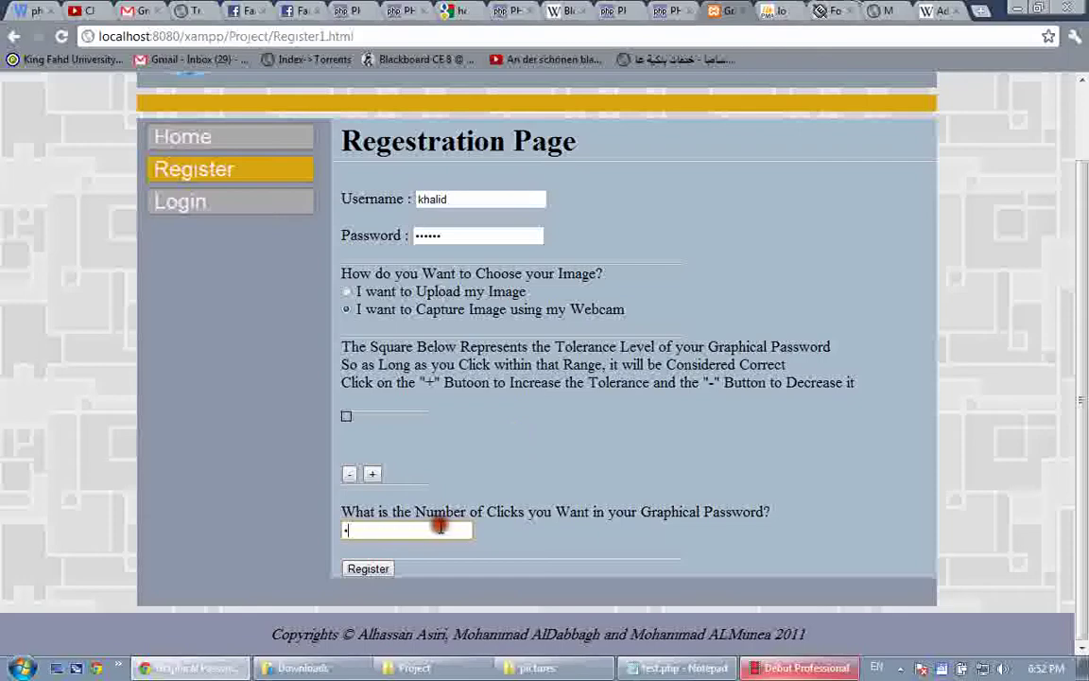
{"action": "left_click", "coordinate": [390, 571]}
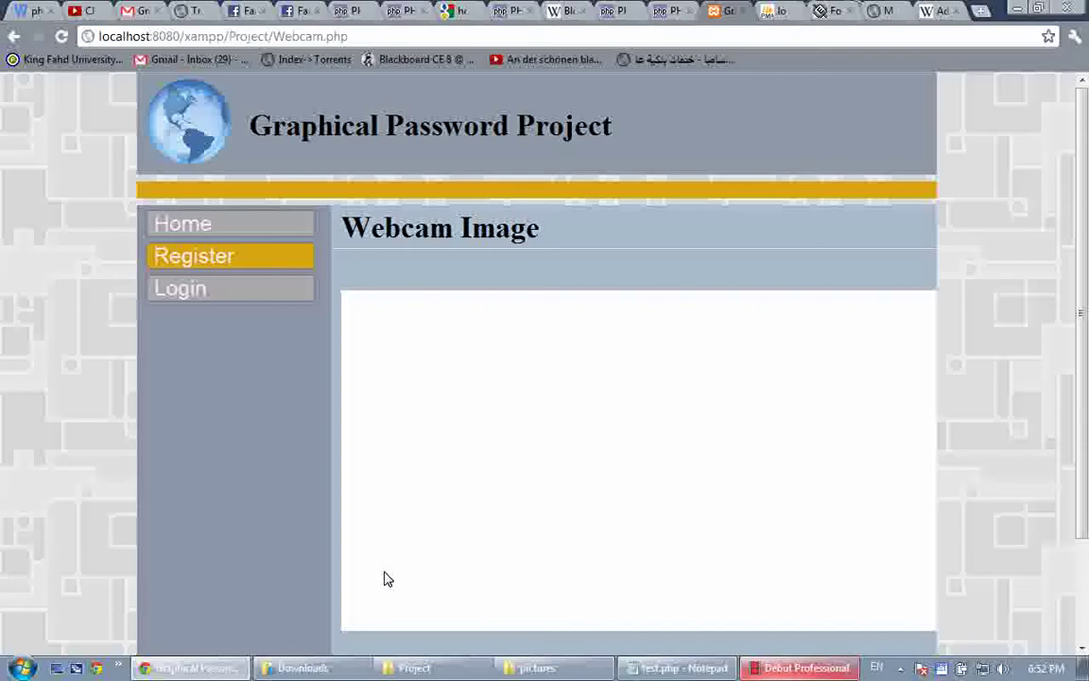
{"action": "scroll", "coordinate": [385, 578], "scroll_direction": "down", "scroll_amount": 3}
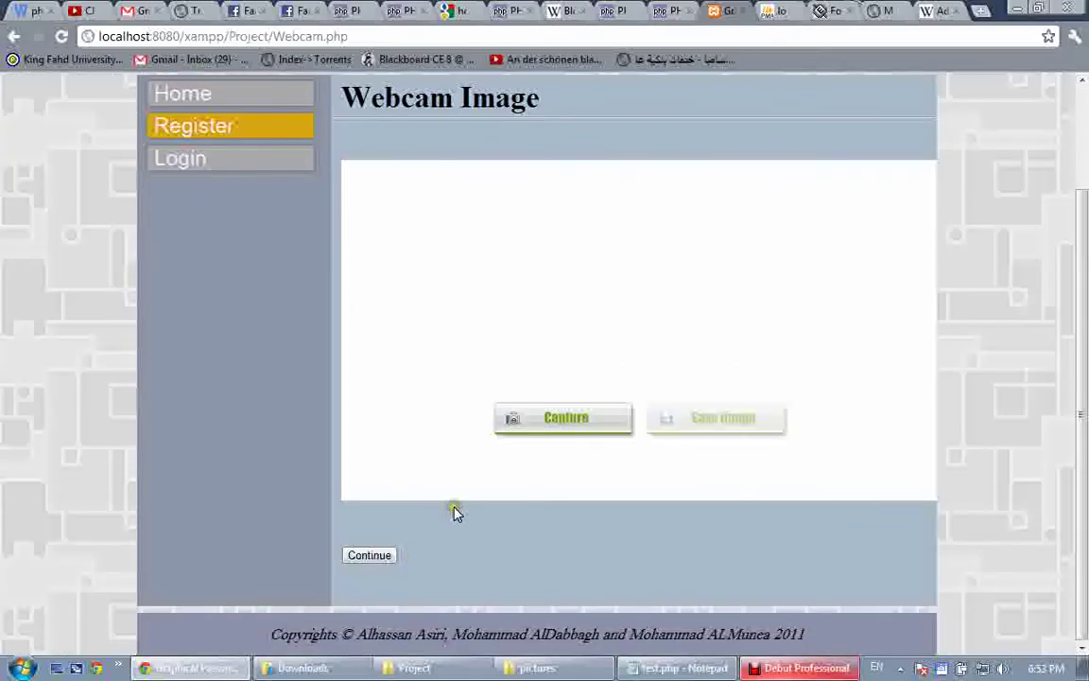
Allow camera access, take a webcam snapshot, save it, and continue to Input Graphical Password
{"action": "left_click", "coordinate": [565, 419]}
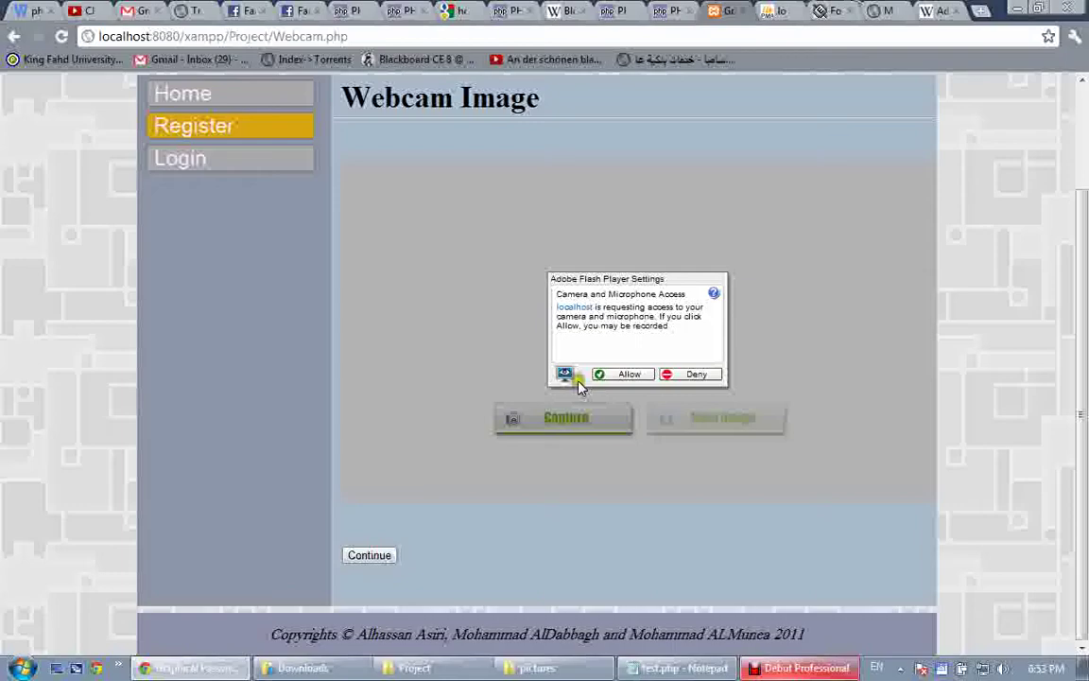
{"action": "left_click", "coordinate": [626, 375]}
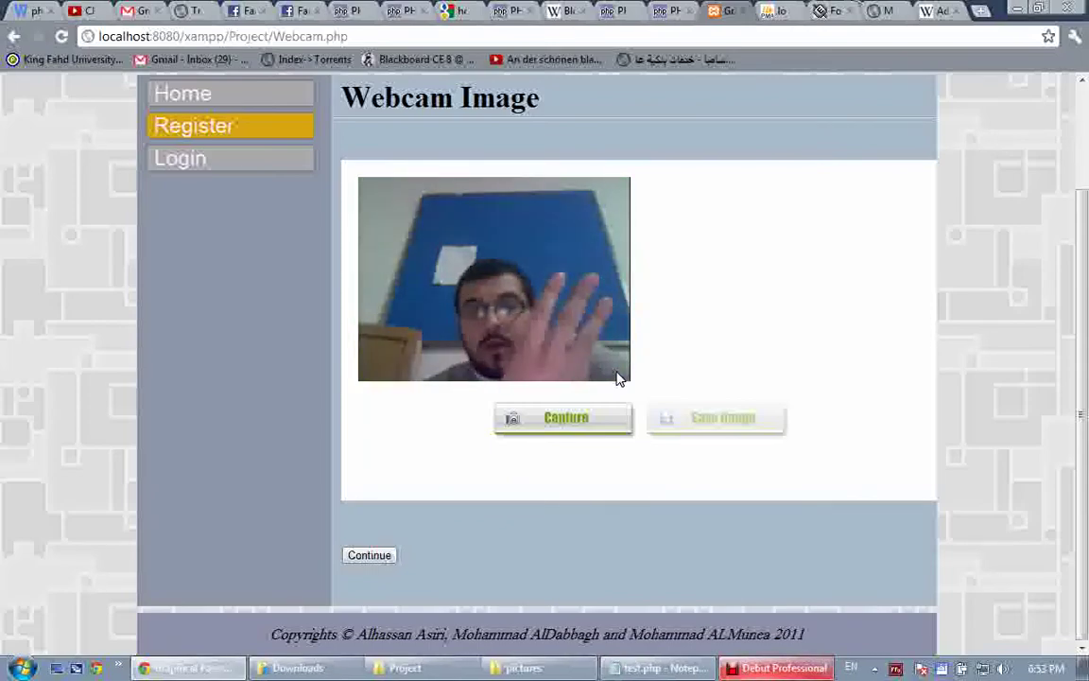
{"action": "left_click", "coordinate": [573, 417]}
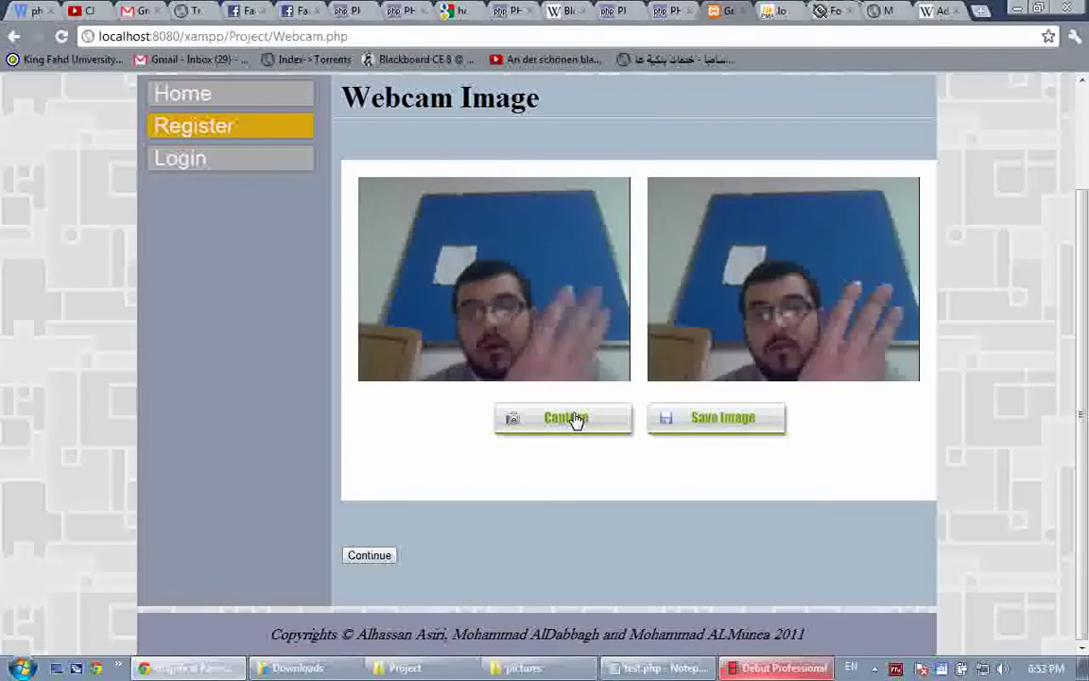
{"action": "left_click", "coordinate": [711, 418]}
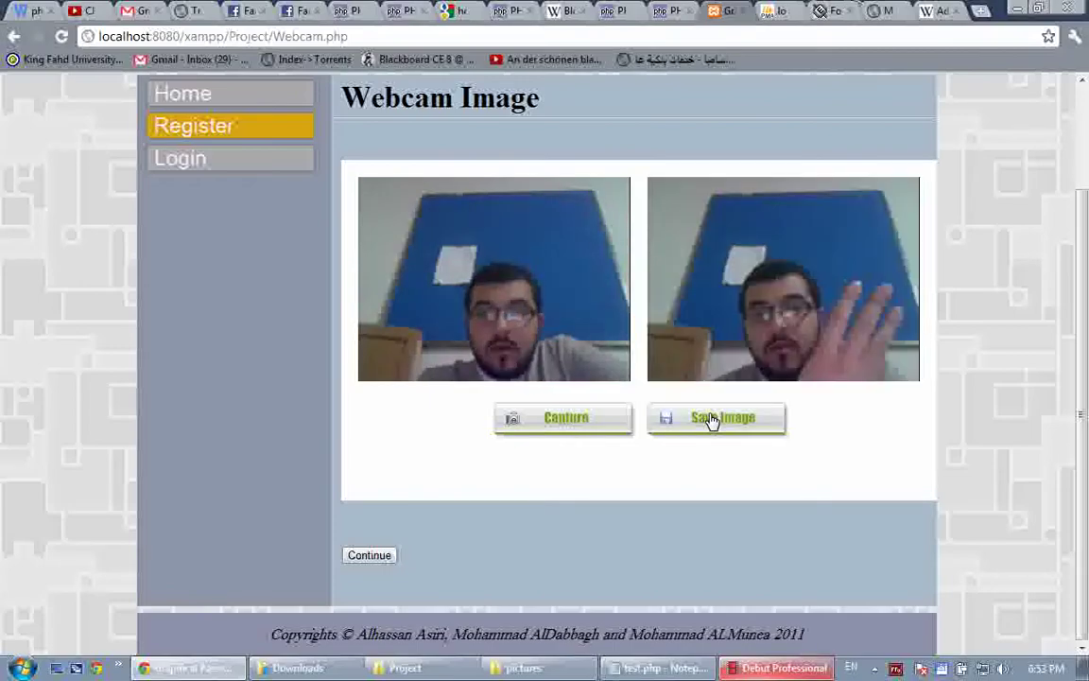
{"action": "left_click", "coordinate": [711, 419]}
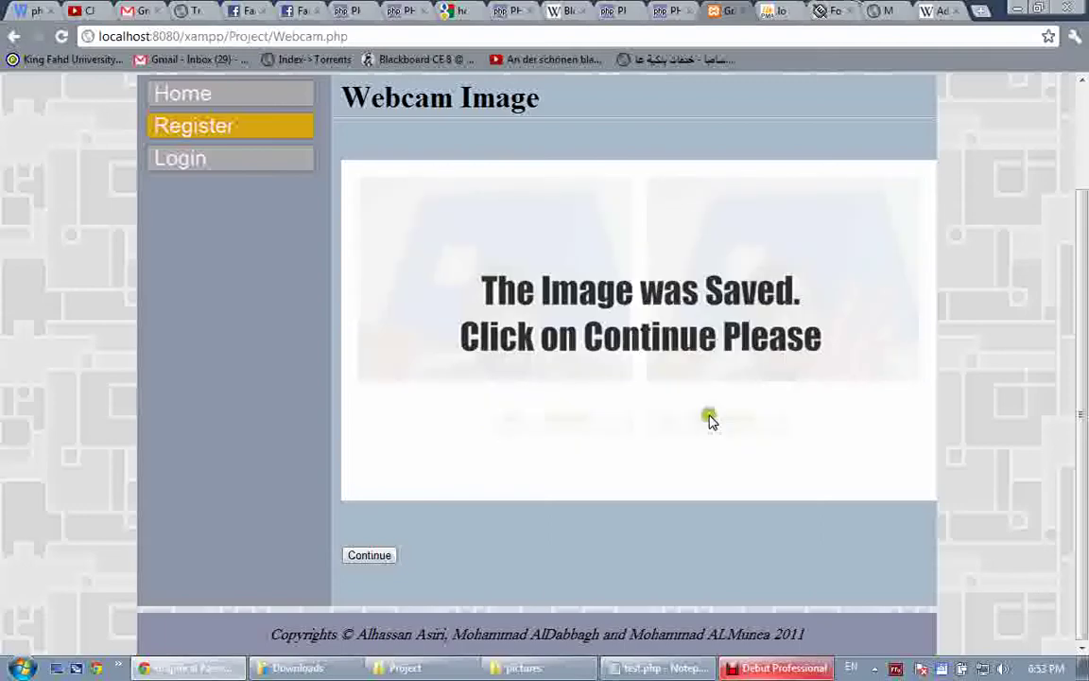
{"action": "left_click", "coordinate": [371, 556]}
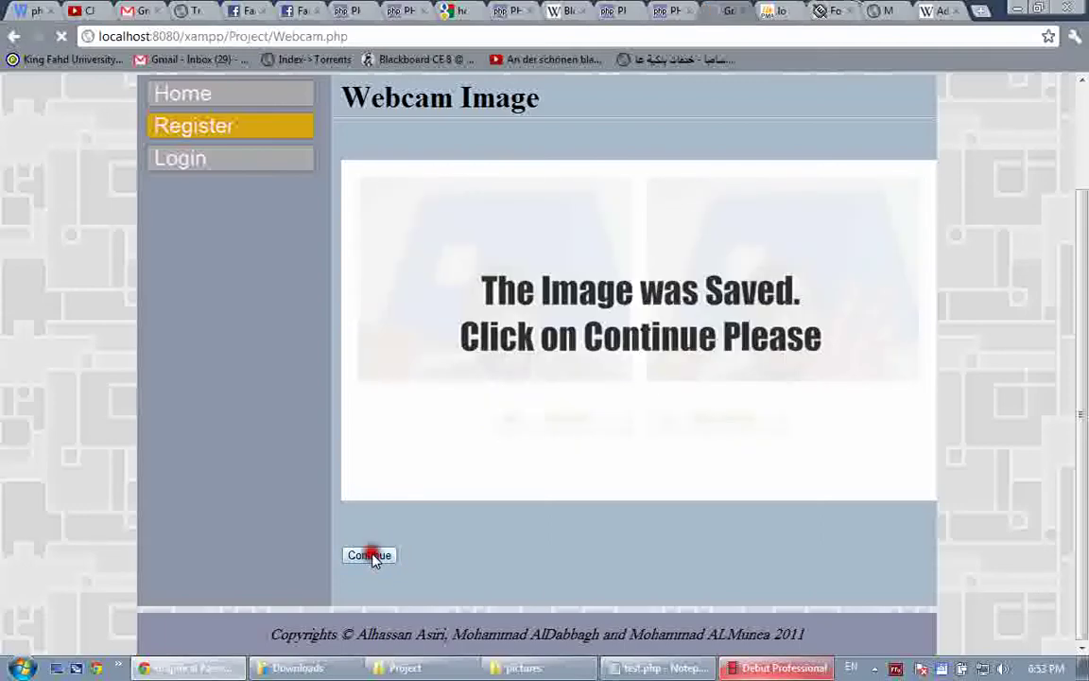
{"action": "scroll", "coordinate": [654, 474], "scroll_direction": "down", "scroll_amount": 1}
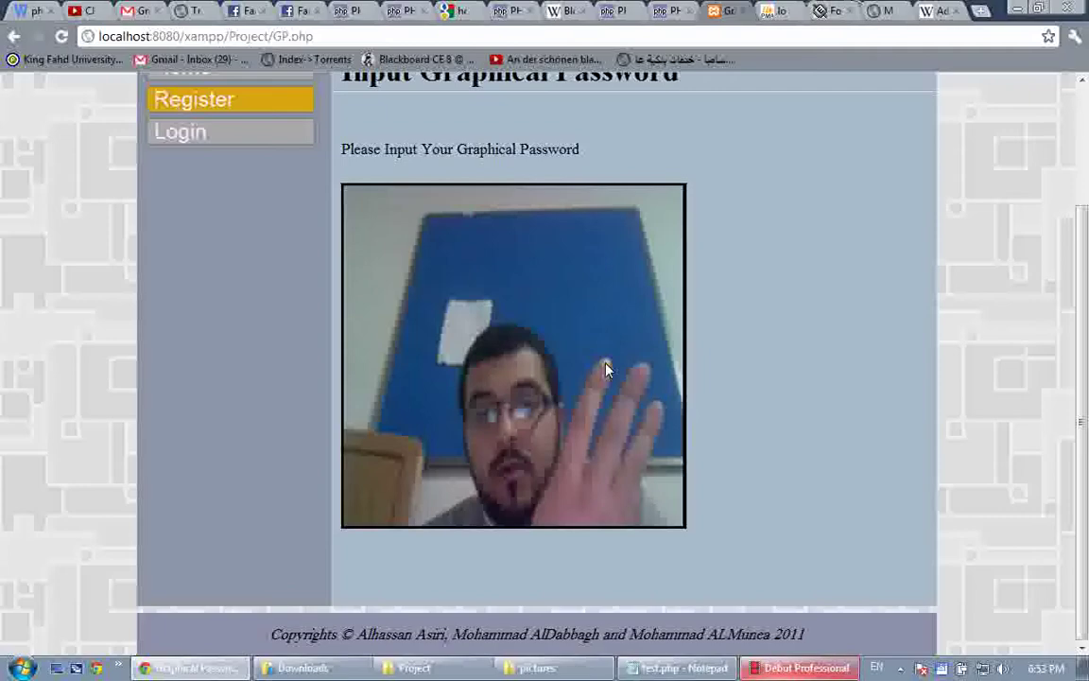
Mark one secret click point on the photo, confirm, then log in with the new user's username and password
{"action": "left_click", "coordinate": [644, 367]}
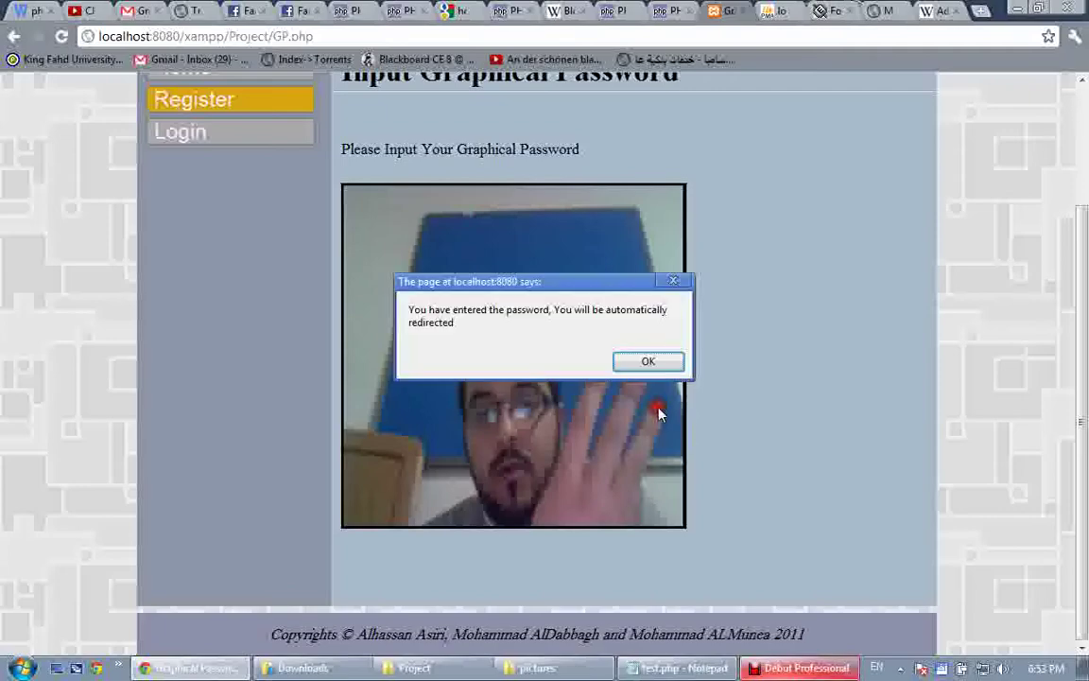
{"action": "left_click", "coordinate": [650, 369]}
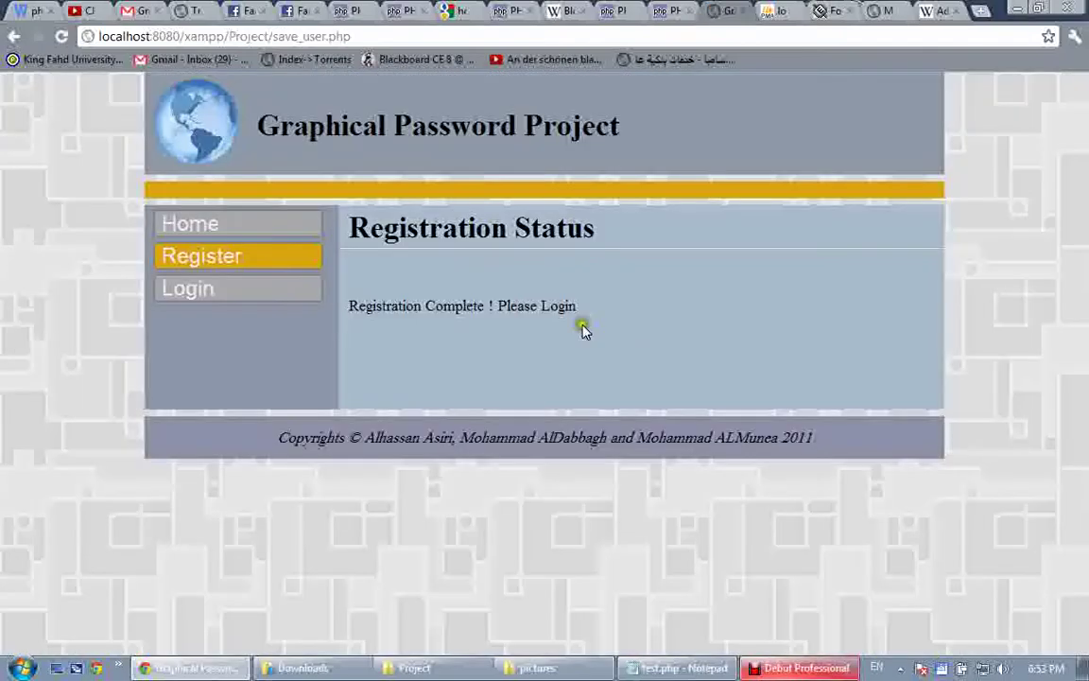
{"action": "left_click", "coordinate": [441, 298]}
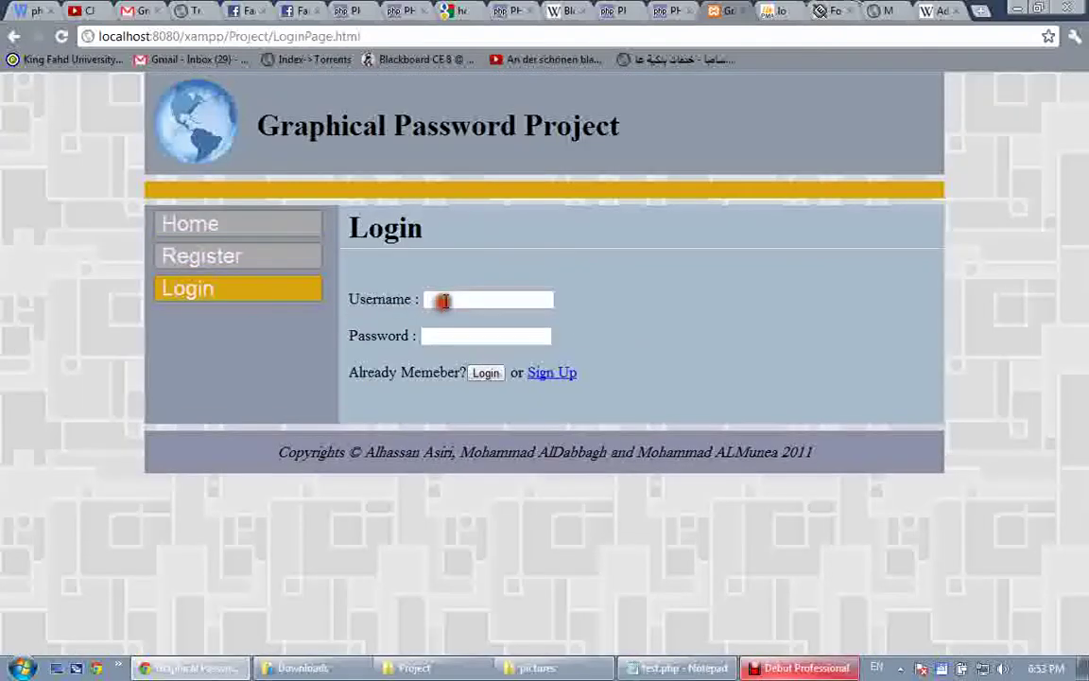
{"action": "type", "text": "khalid"}
{"action": "key", "text": "Tab"}
{"action": "type", "text": "1234"}
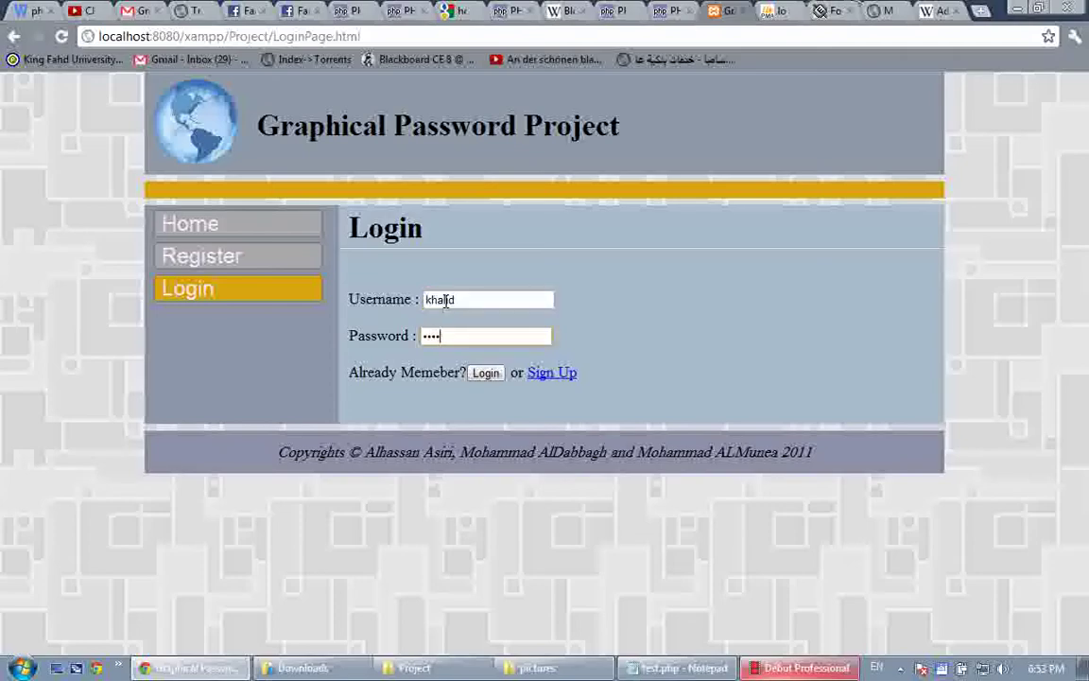
{"action": "key", "text": "Return"}
{"action": "scroll", "coordinate": [625, 388], "scroll_direction": "down", "scroll_amount": 2}
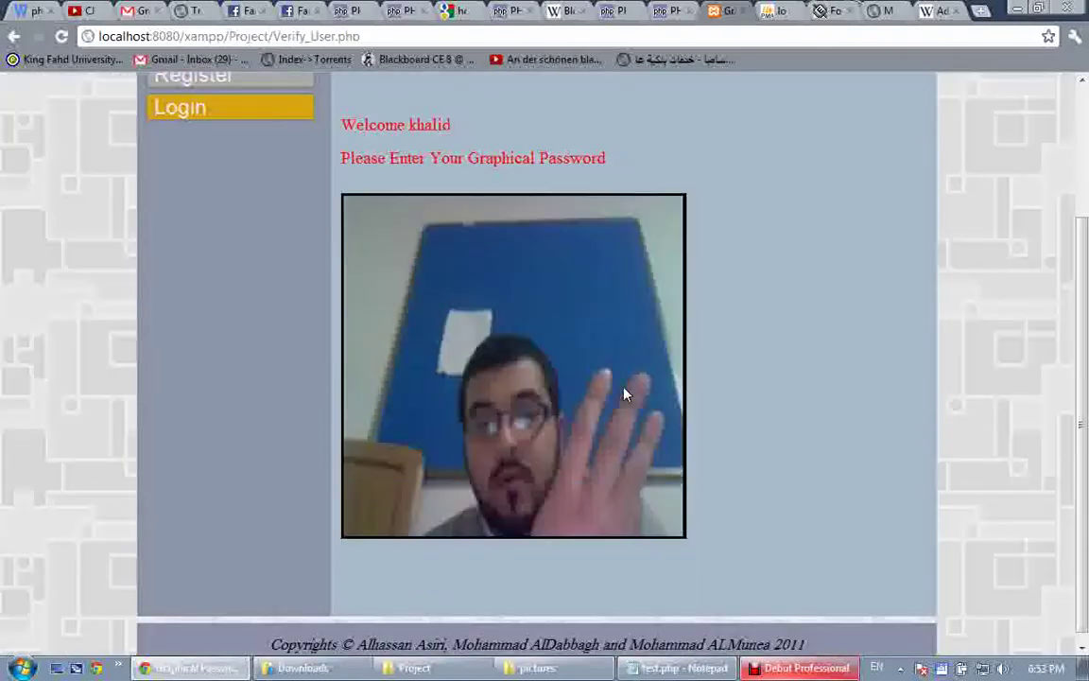
Click the secret point on the webcam photo, dismiss the alert, and switch to the checklist tab
{"action": "left_click", "coordinate": [609, 382]}
{"action": "key", "text": "Return"}
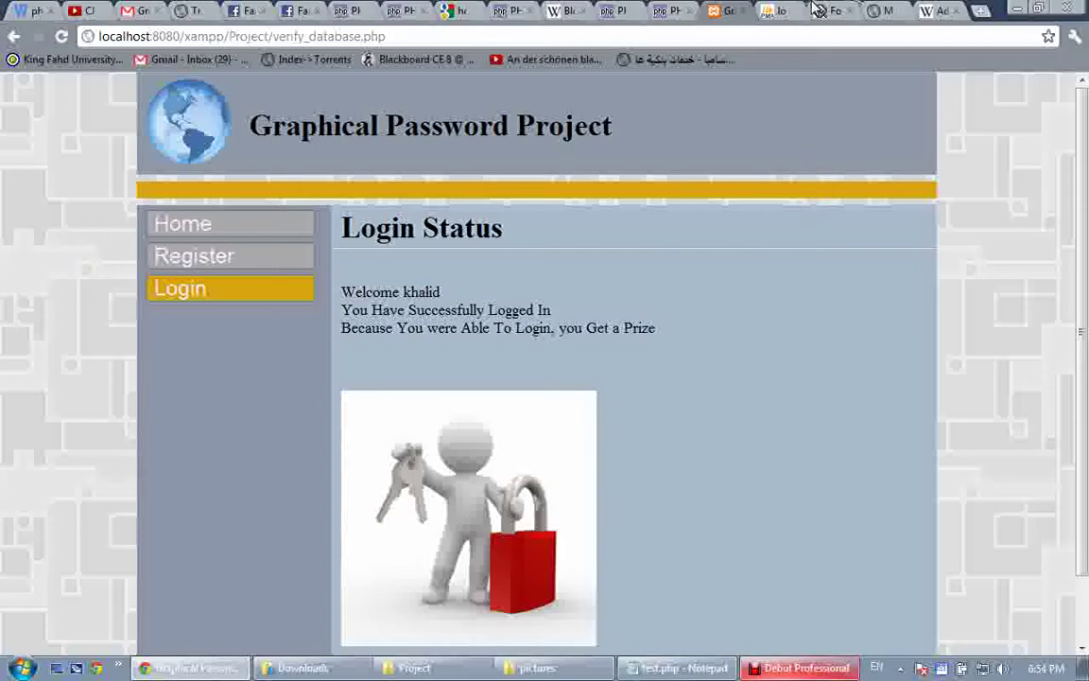
{"action": "left_click", "coordinate": [874, 10]}
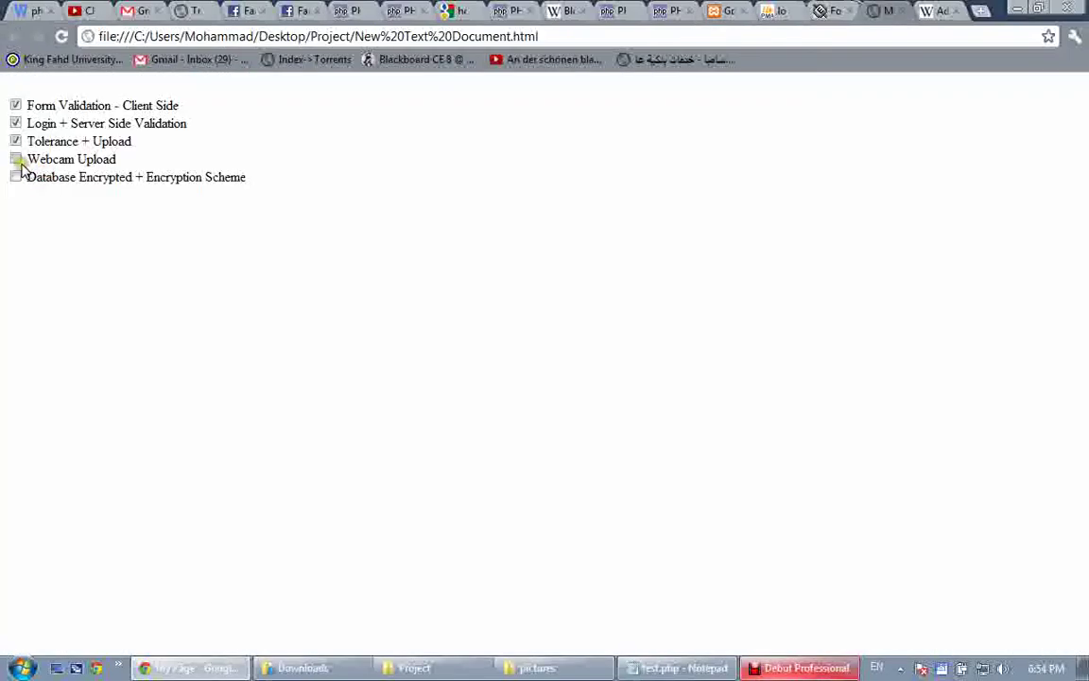
Tick 'Webcam Upload' on the project checklist, leaving only 'Database Encrypted + Encryption Scheme' unchecked
{"action": "left_click", "coordinate": [16, 159]}
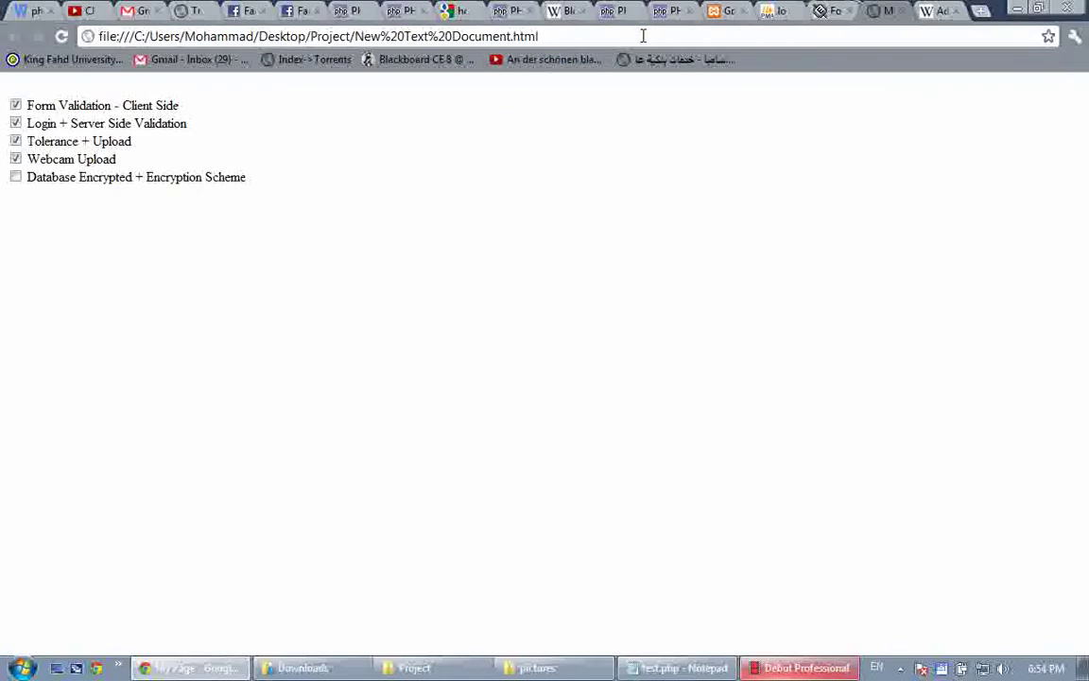
Browse auth_sys.users to show three users' encrypted passwords and coordinates, then bring up test.php in Notepad
{"action": "left_click", "coordinate": [770, 10]}
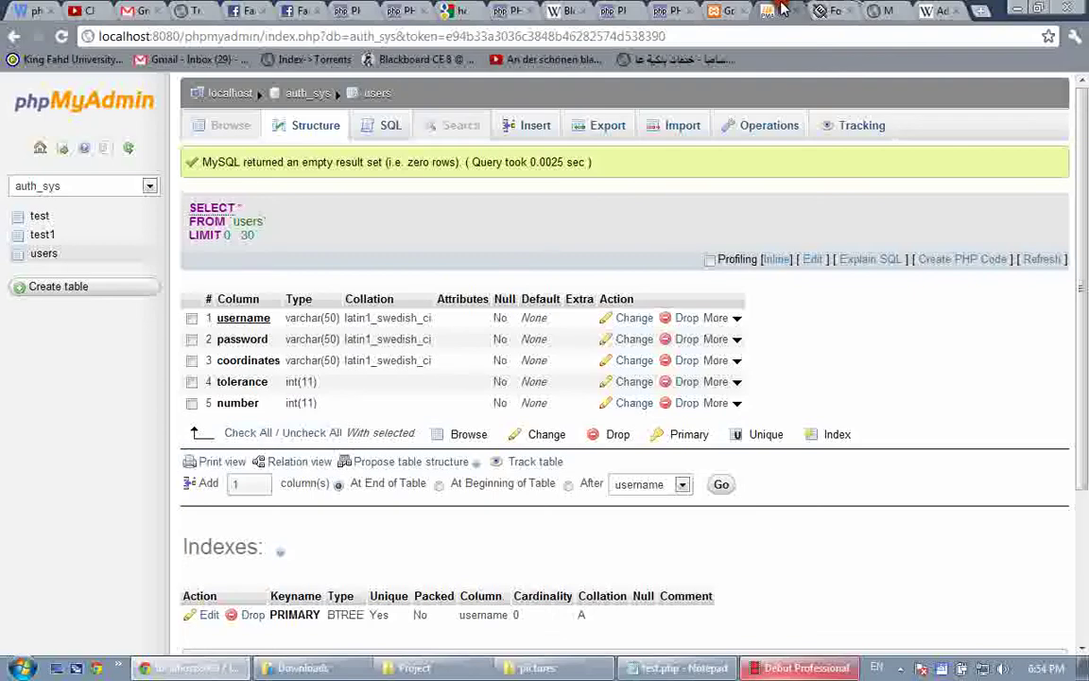
{"action": "left_click", "coordinate": [377, 94]}
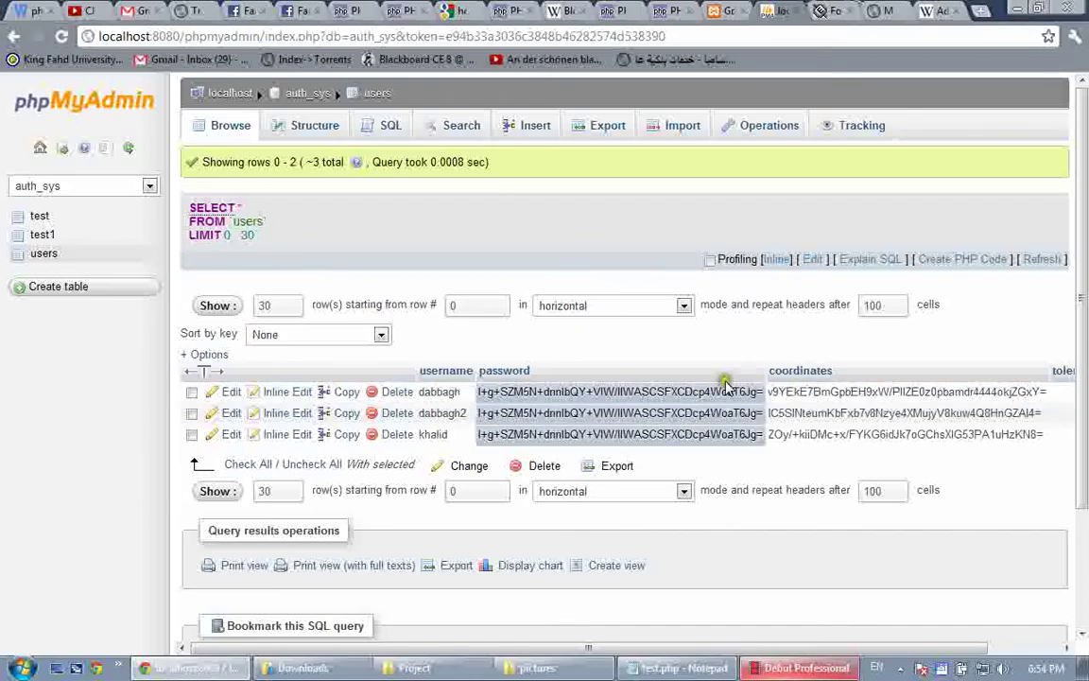
{"action": "scroll", "coordinate": [727, 383], "scroll_direction": "right", "scroll_amount": 2}
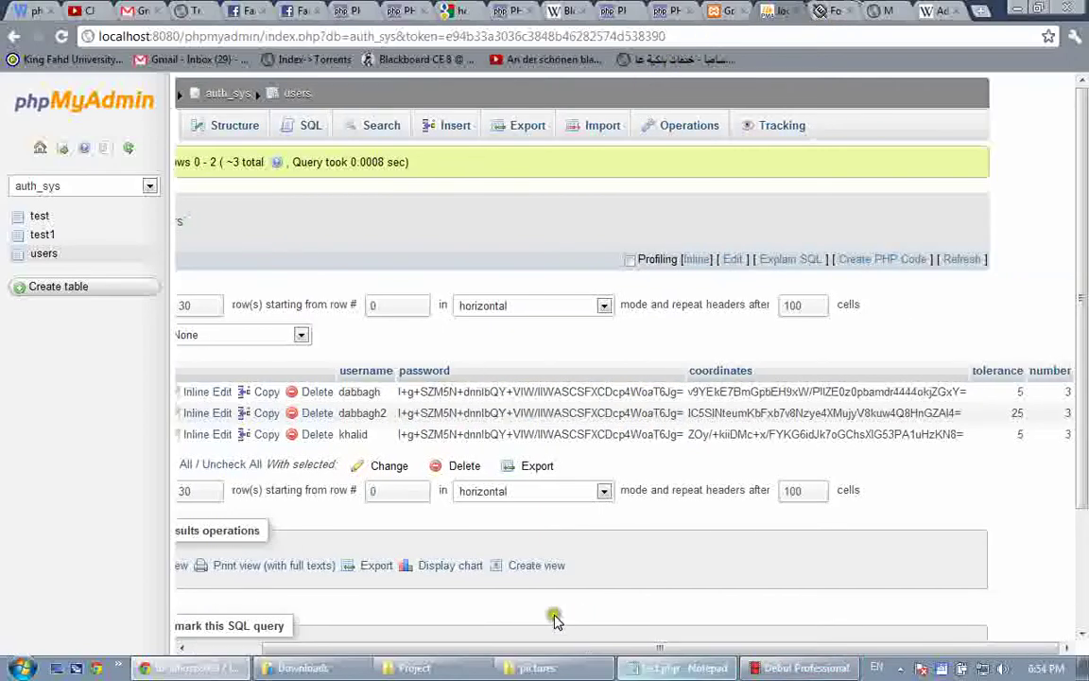
{"action": "scroll", "coordinate": [394, 633], "scroll_direction": "left", "scroll_amount": 2}
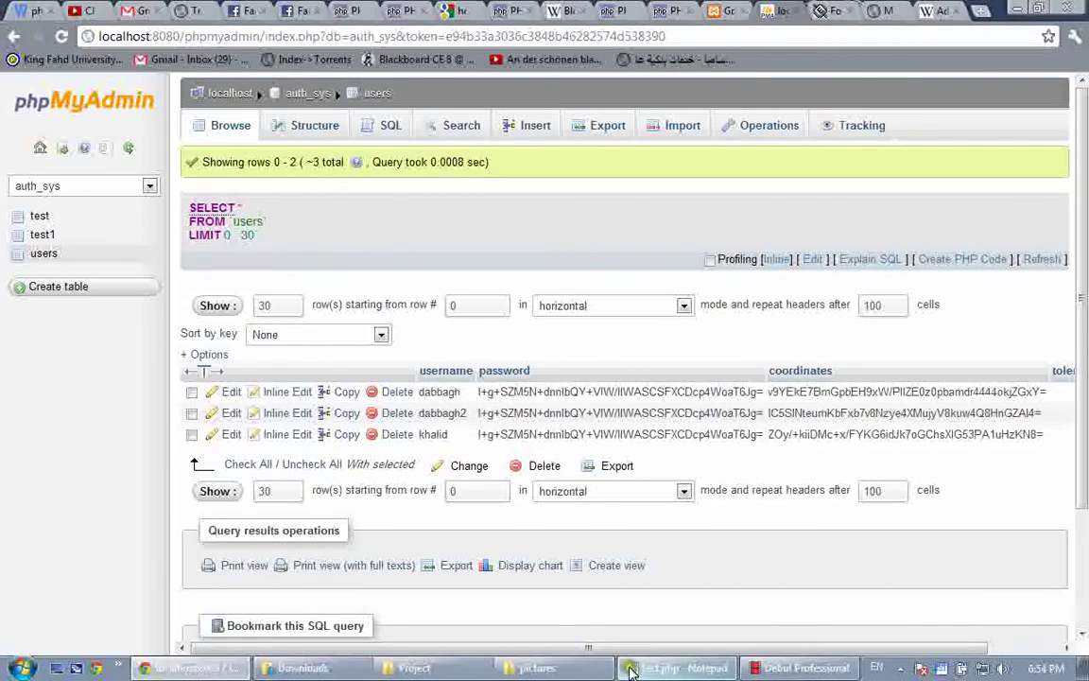
{"action": "left_click", "coordinate": [630, 670]}
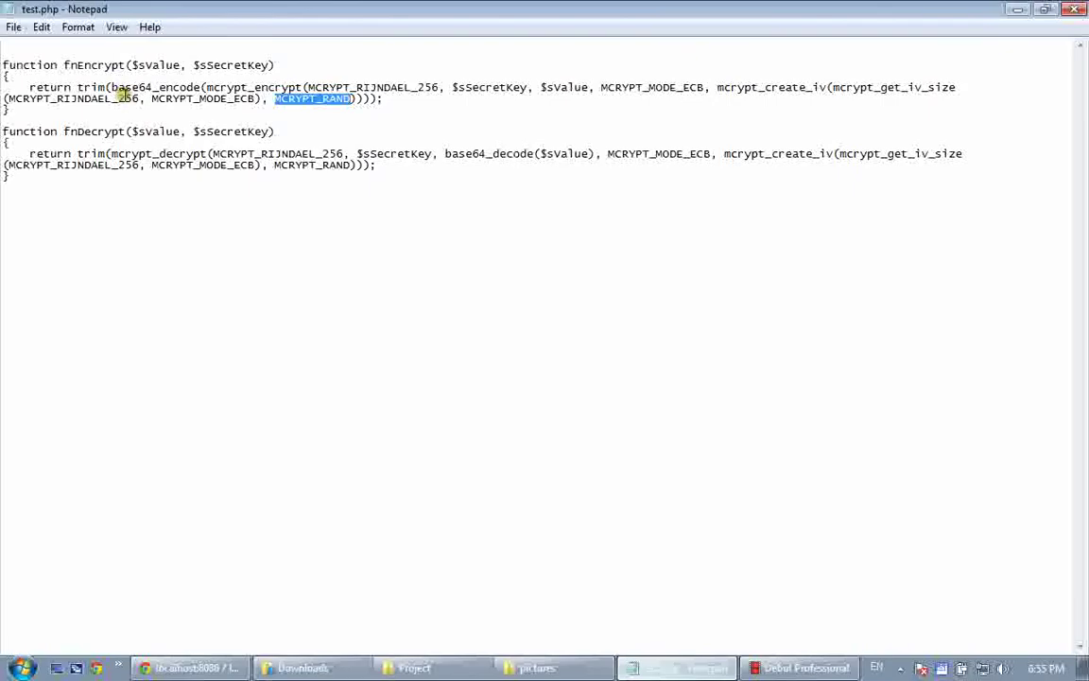
Highlight mcrypt_encrypt, MCRYPT_RIJNDAEL_256 and the 256 key size in fnEncrypt, then return to phpMyAdmin
{"action": "left_click", "coordinate": [206, 87]}
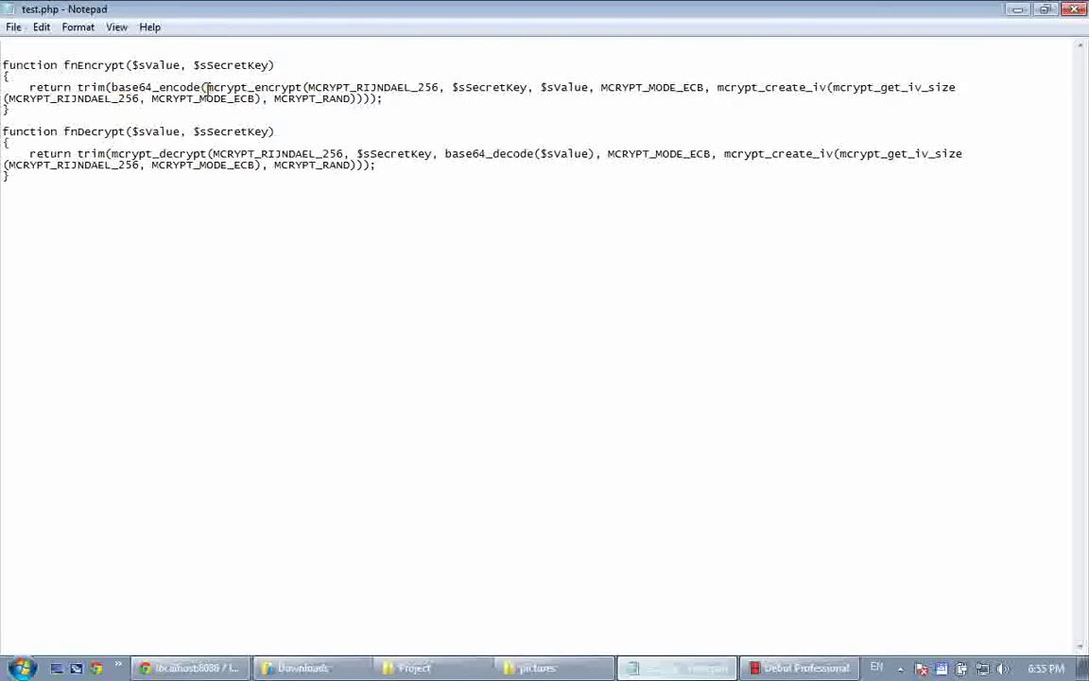
{"action": "left_click_drag", "start_coordinate": [204, 87], "coordinate": [302, 87]}
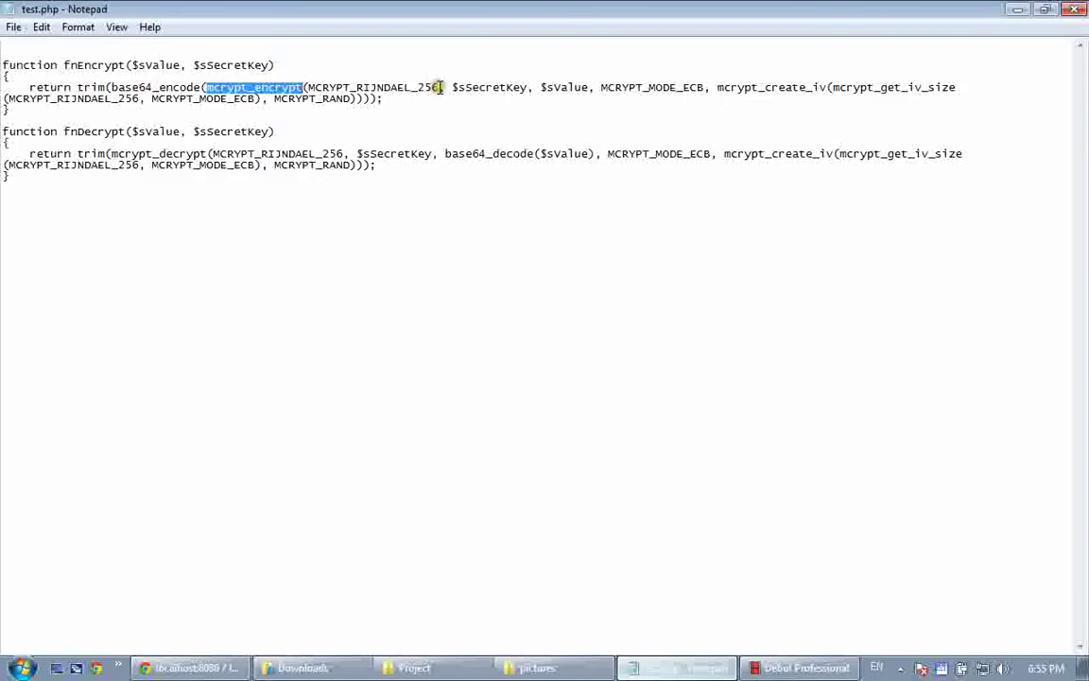
{"action": "left_click_drag", "start_coordinate": [440, 87], "coordinate": [309, 87]}
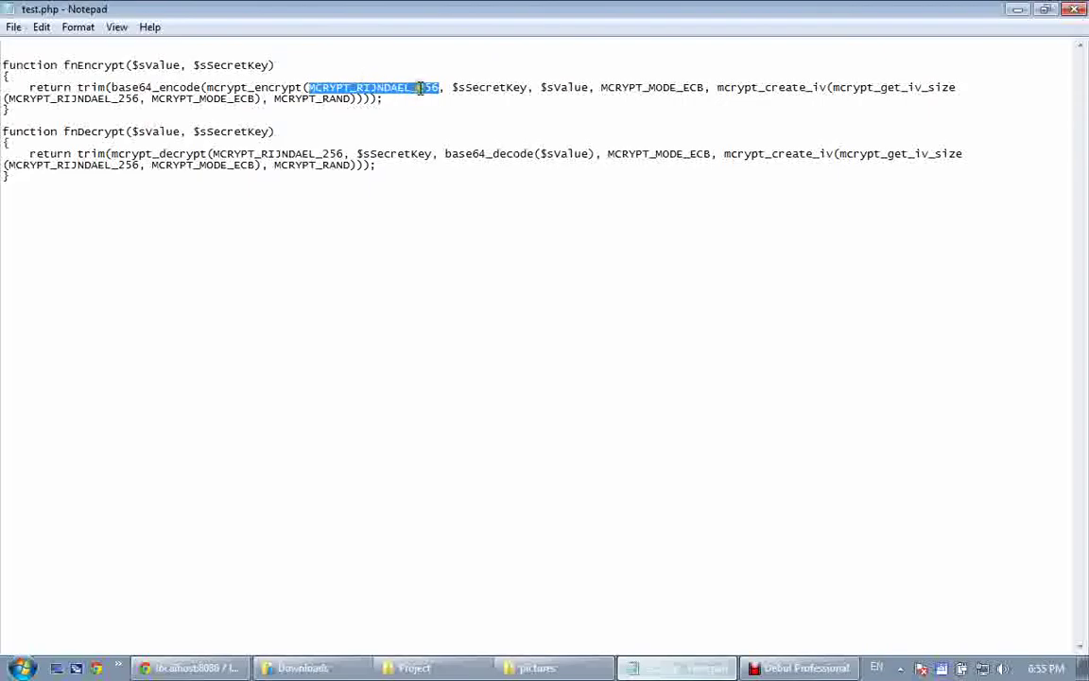
{"action": "left_click_drag", "start_coordinate": [418, 87], "coordinate": [438, 88]}
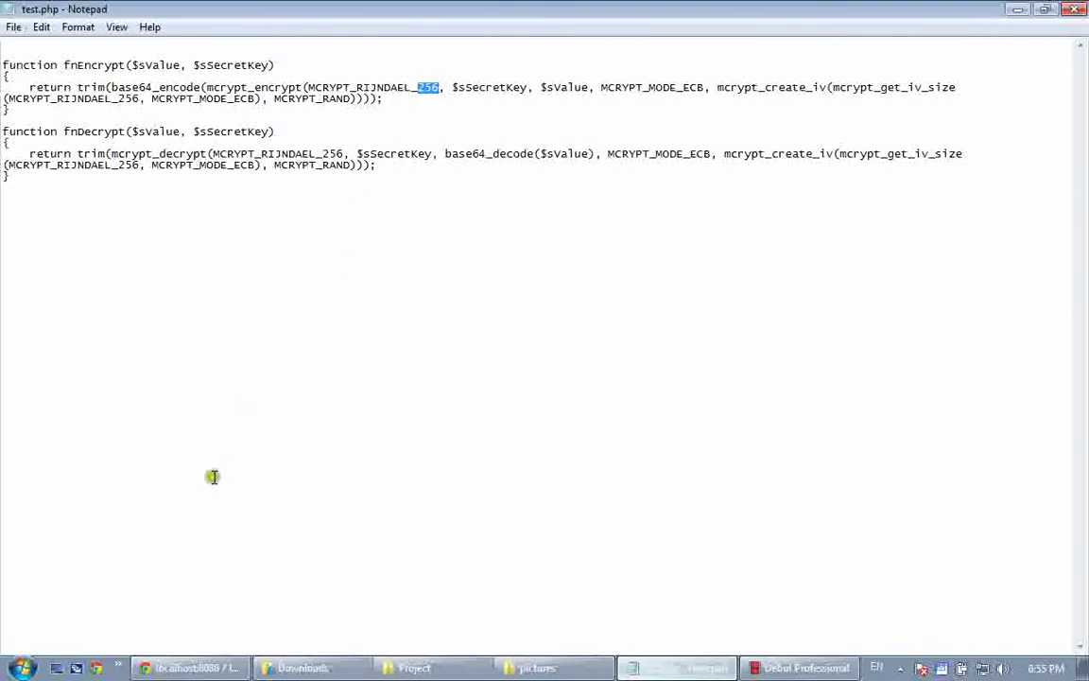
{"action": "key", "text": "alt+Tab"}
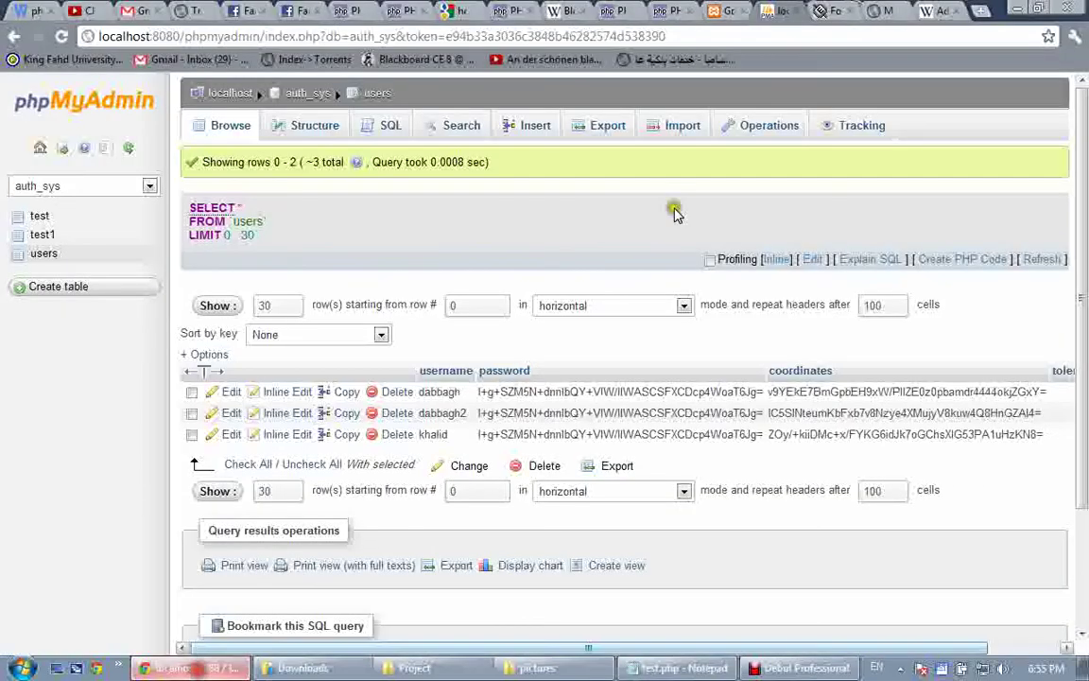
Show the Wikipedia AES article's infobox with 128, 192 or 256-bit key sizes, then return to test.php
{"action": "key", "text": "ctrl+9"}
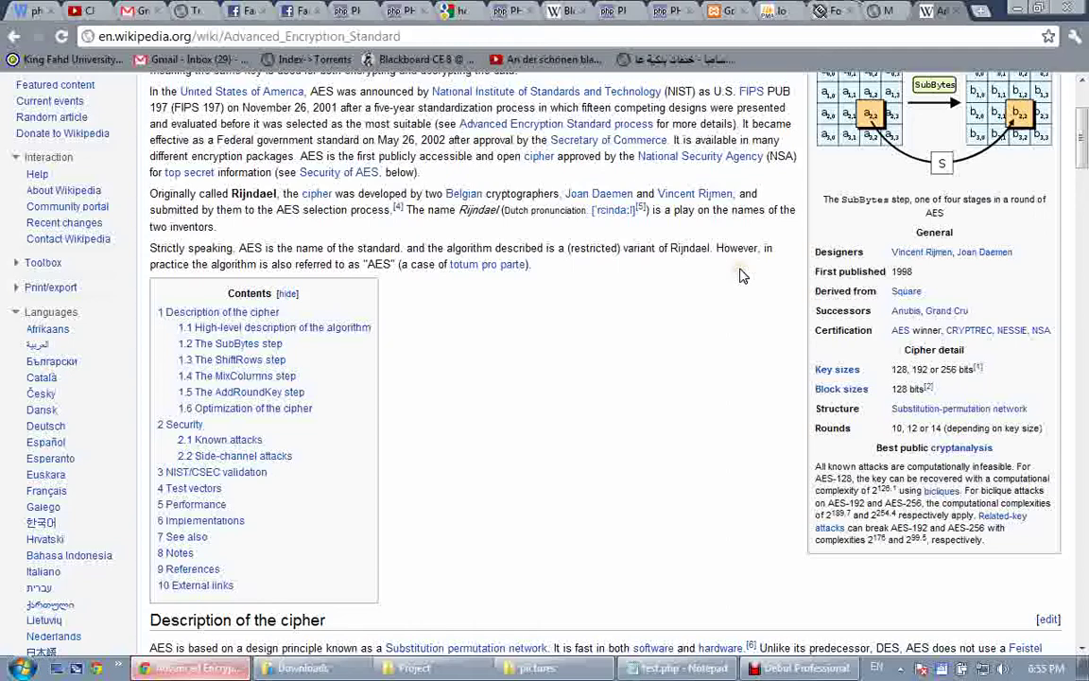
{"action": "scroll", "coordinate": [680, 255], "scroll_direction": "up", "scroll_amount": 3}
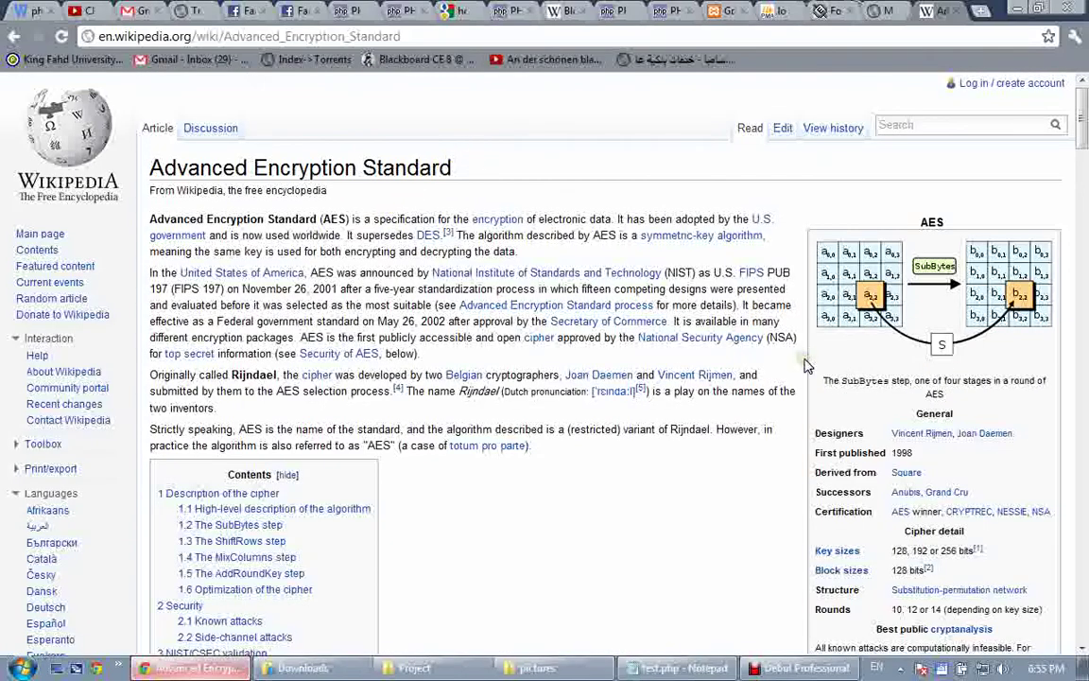
{"action": "scroll", "coordinate": [806, 366], "scroll_direction": "down", "scroll_amount": 3}
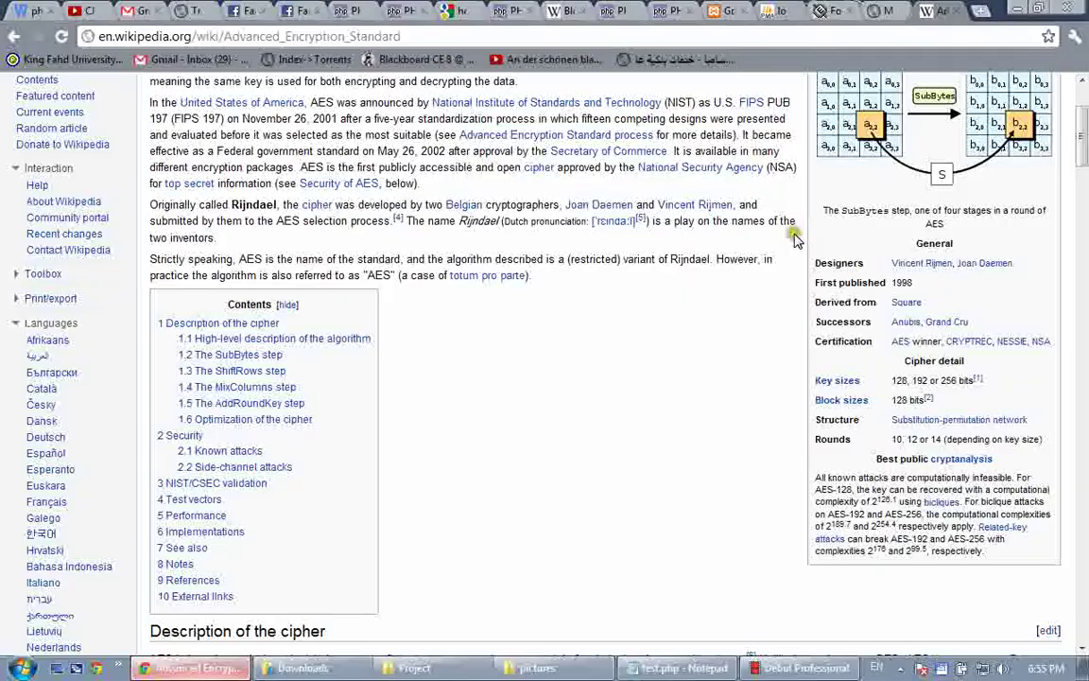
{"action": "key", "text": "alt+Tab"}
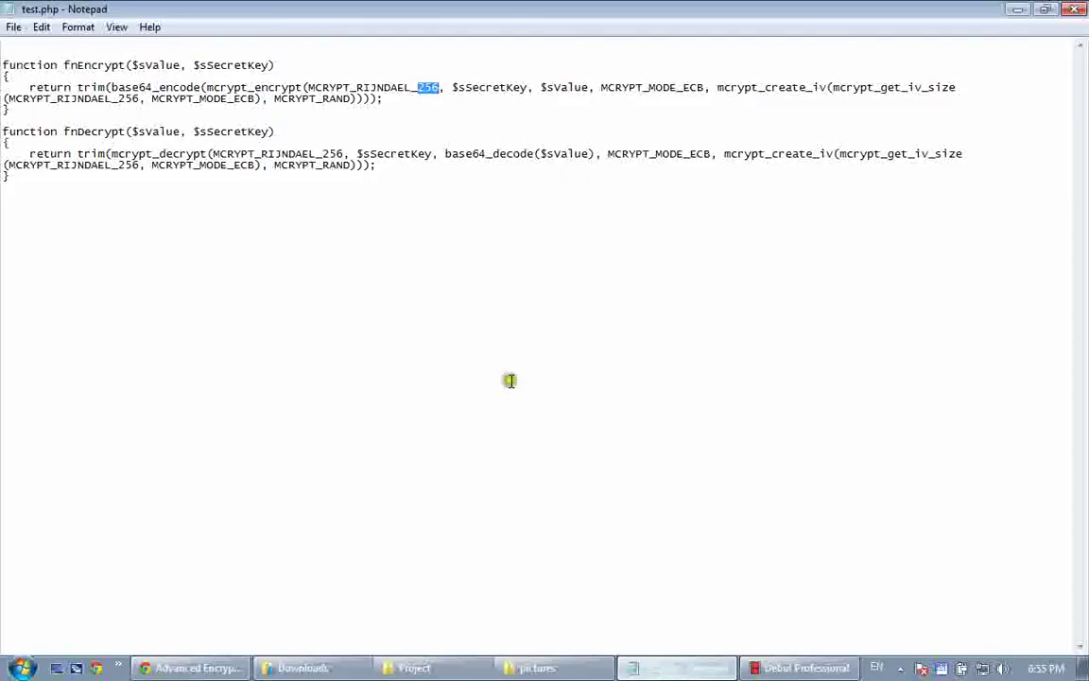
{"action": "left_click_drag", "start_coordinate": [455, 86], "coordinate": [493, 86]}
{"action": "left_click_drag", "start_coordinate": [597, 86], "coordinate": [701, 85]}
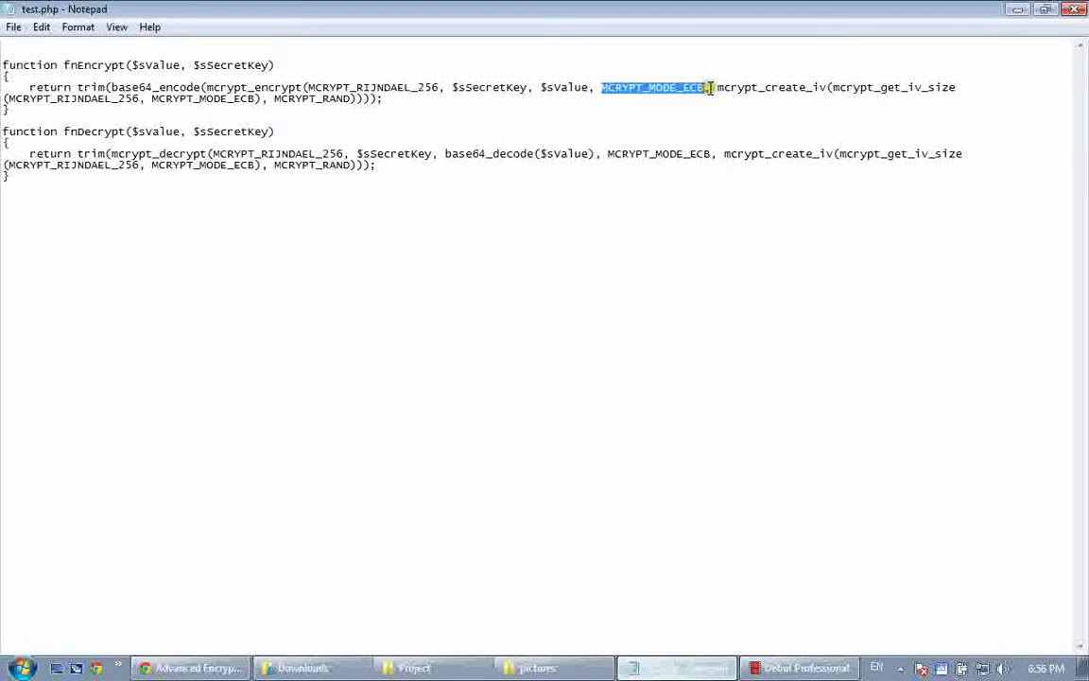
{"action": "left_click", "coordinate": [703, 87]}
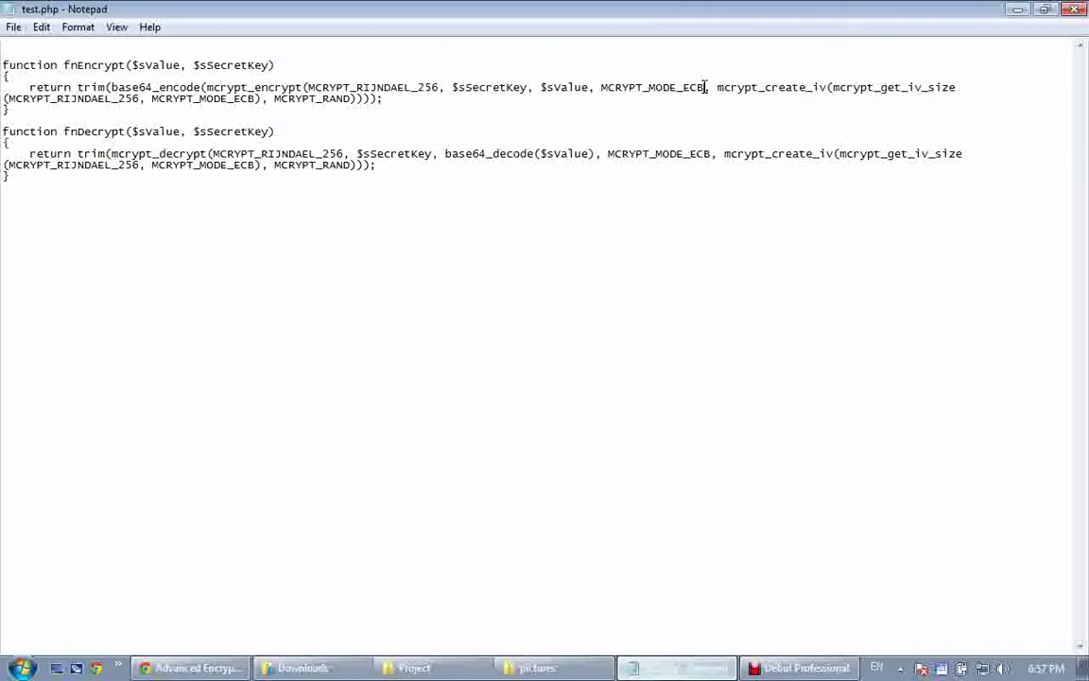
{"action": "left_click", "coordinate": [707, 87]}
{"action": "left_click", "coordinate": [700, 87]}
{"action": "key", "text": "shift+Down"}
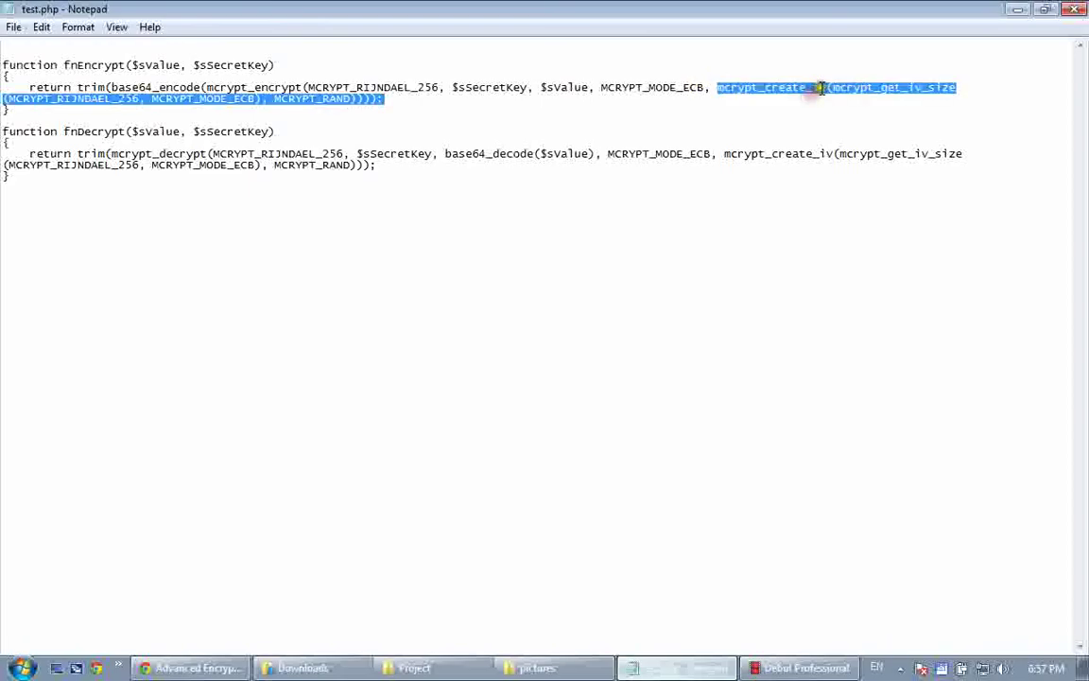
{"action": "left_click", "coordinate": [821, 87]}
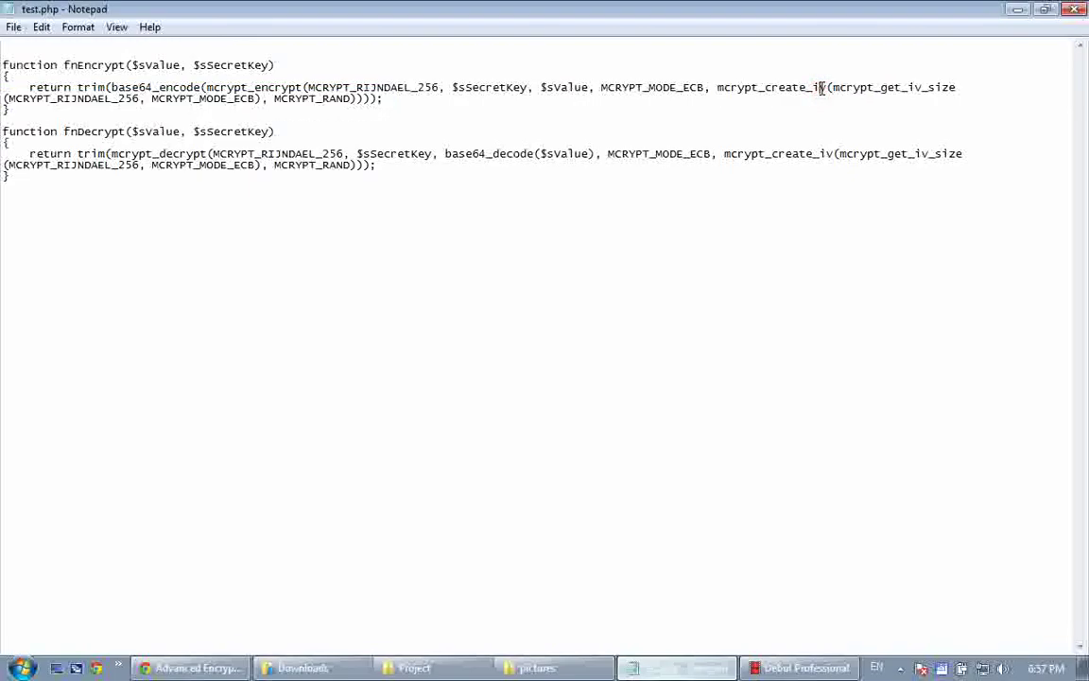
{"action": "left_click", "coordinate": [703, 87]}
{"action": "left_click_drag", "start_coordinate": [704, 87], "coordinate": [602, 87]}
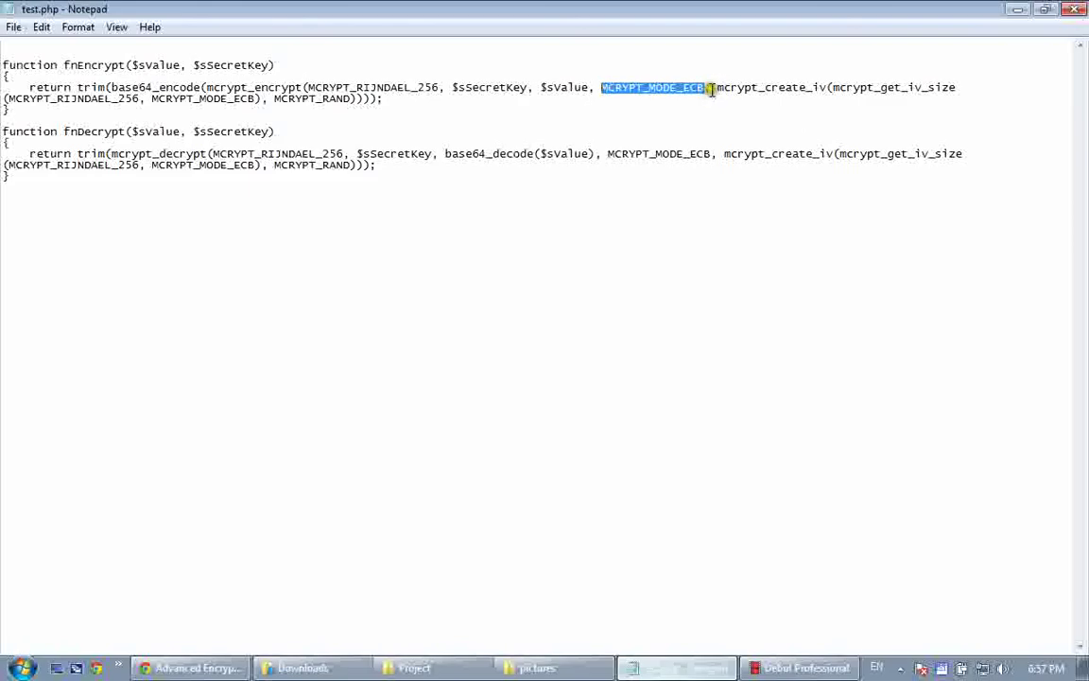
{"action": "left_click_drag", "start_coordinate": [716, 88], "coordinate": [827, 87]}
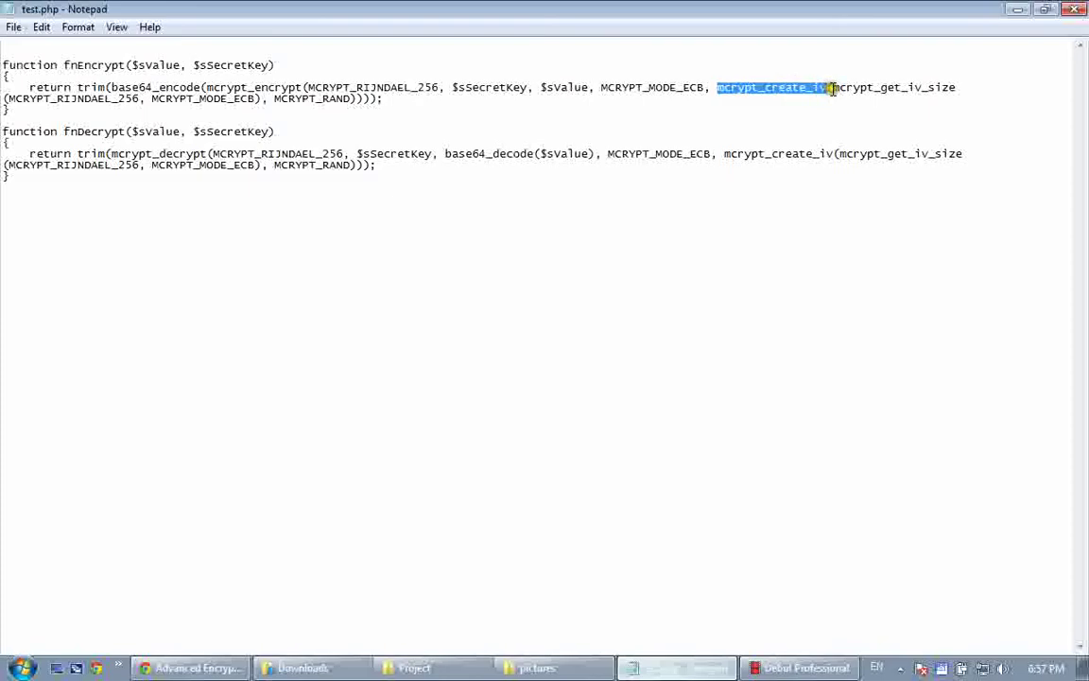
{"action": "left_click_drag", "start_coordinate": [831, 88], "coordinate": [955, 87]}
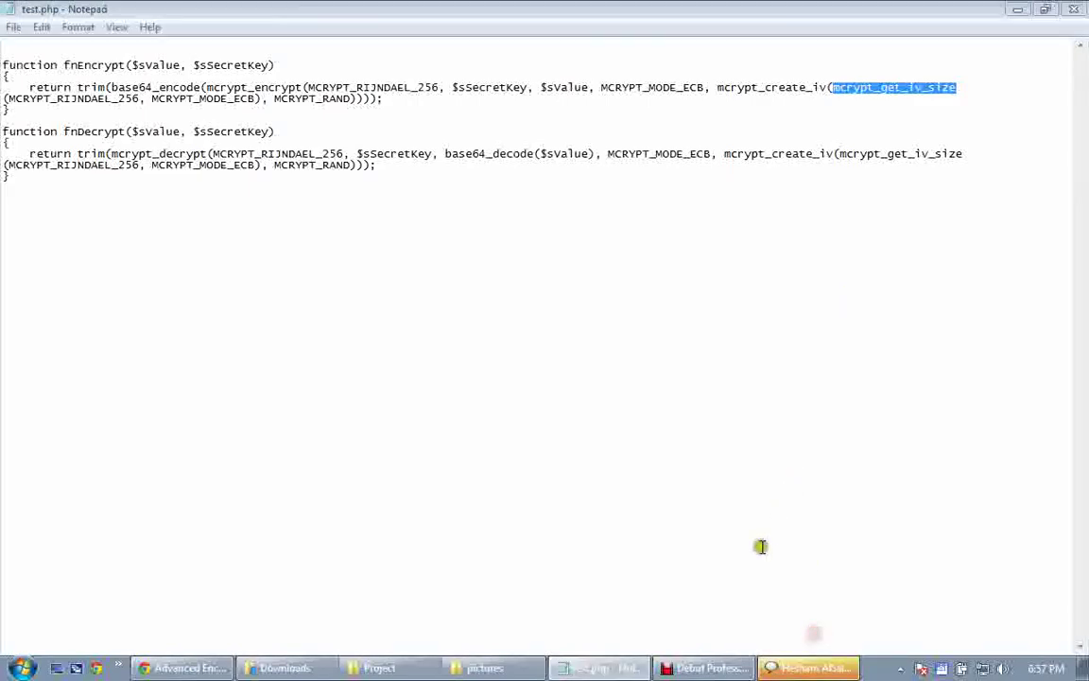
{"action": "left_click", "coordinate": [871, 248]}
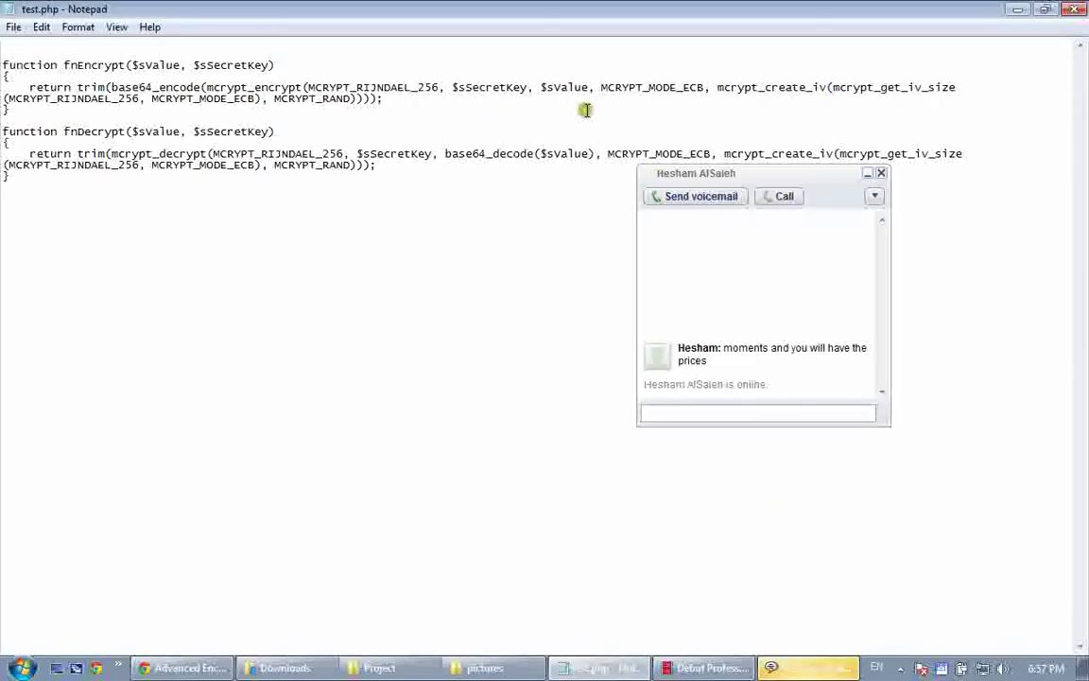
{"action": "left_click", "coordinate": [867, 173]}
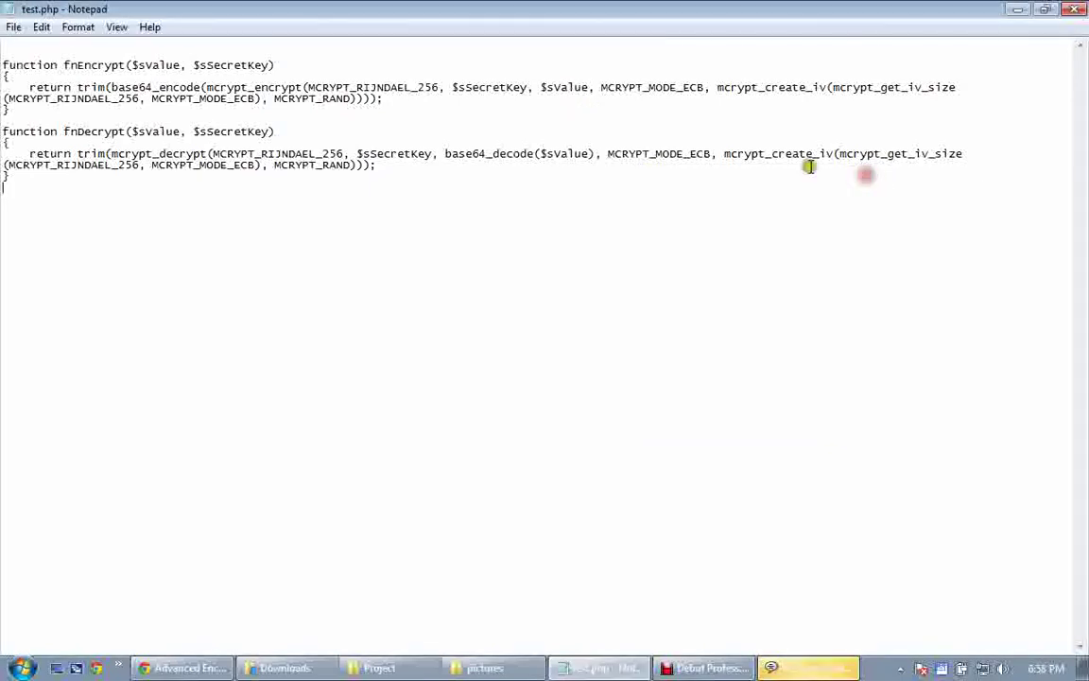
{"action": "left_click_drag", "start_coordinate": [143, 99], "coordinate": [9, 109]}
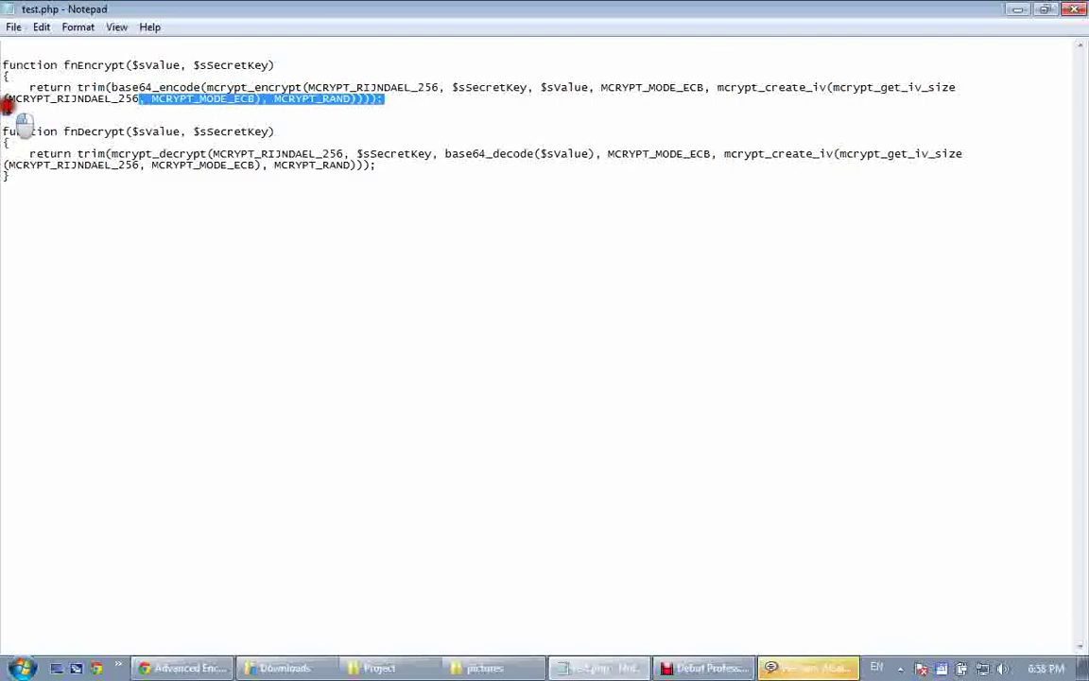
{"action": "double_click", "coordinate": [8, 98]}
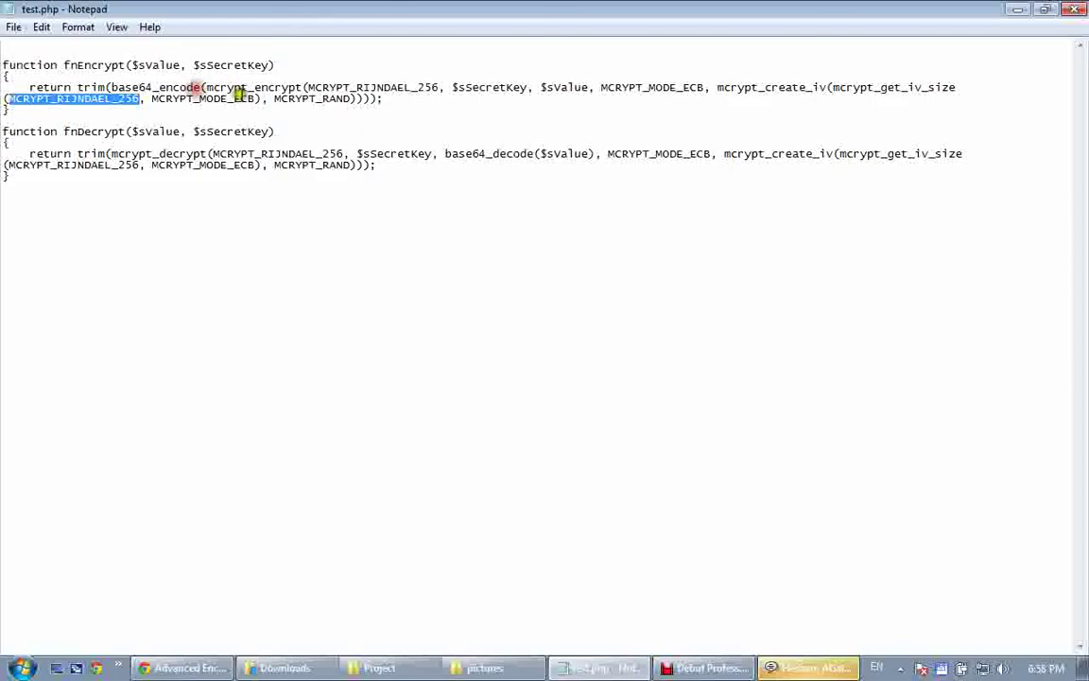
{"action": "left_click_drag", "start_coordinate": [257, 98], "coordinate": [202, 87]}
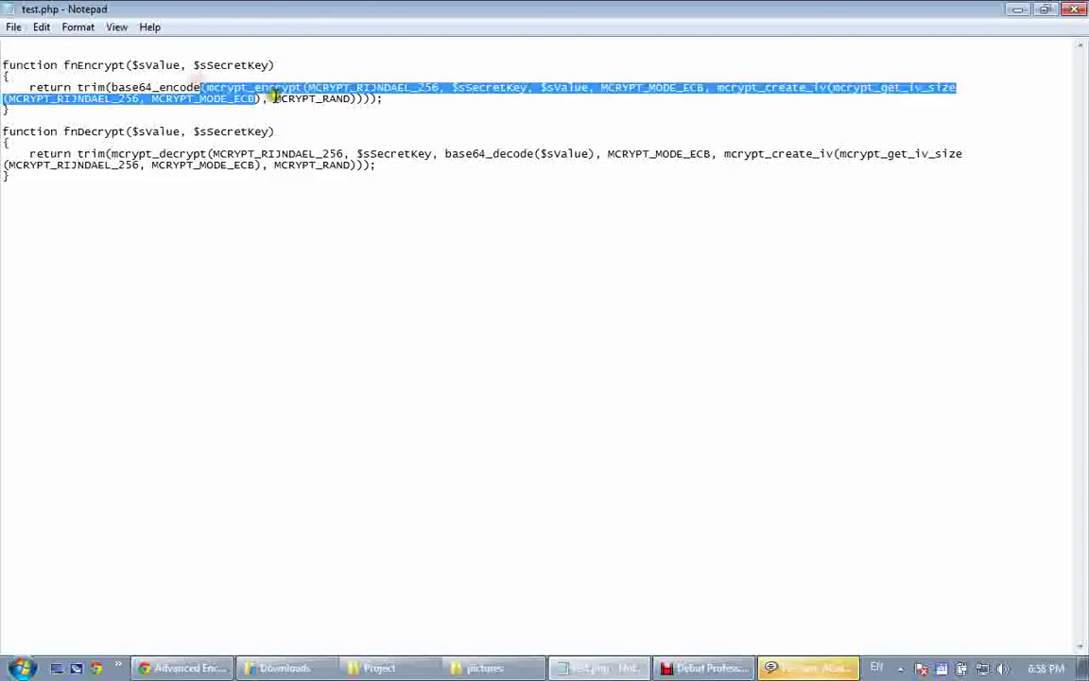
{"action": "double_click", "coordinate": [280, 99]}
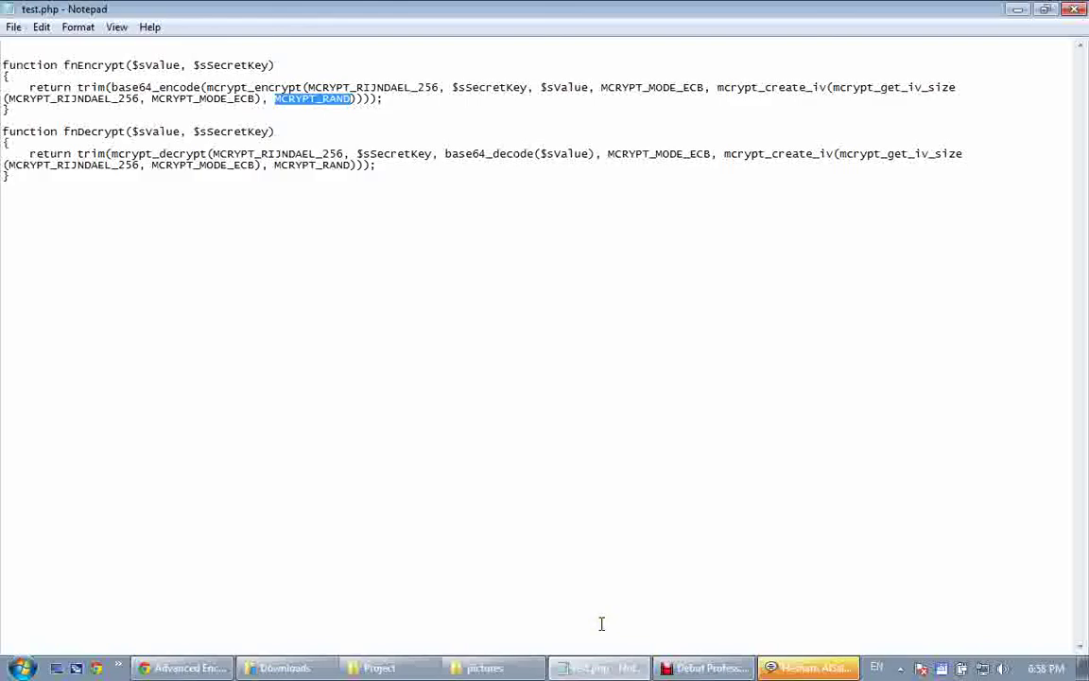
{"action": "left_click", "coordinate": [600, 624]}
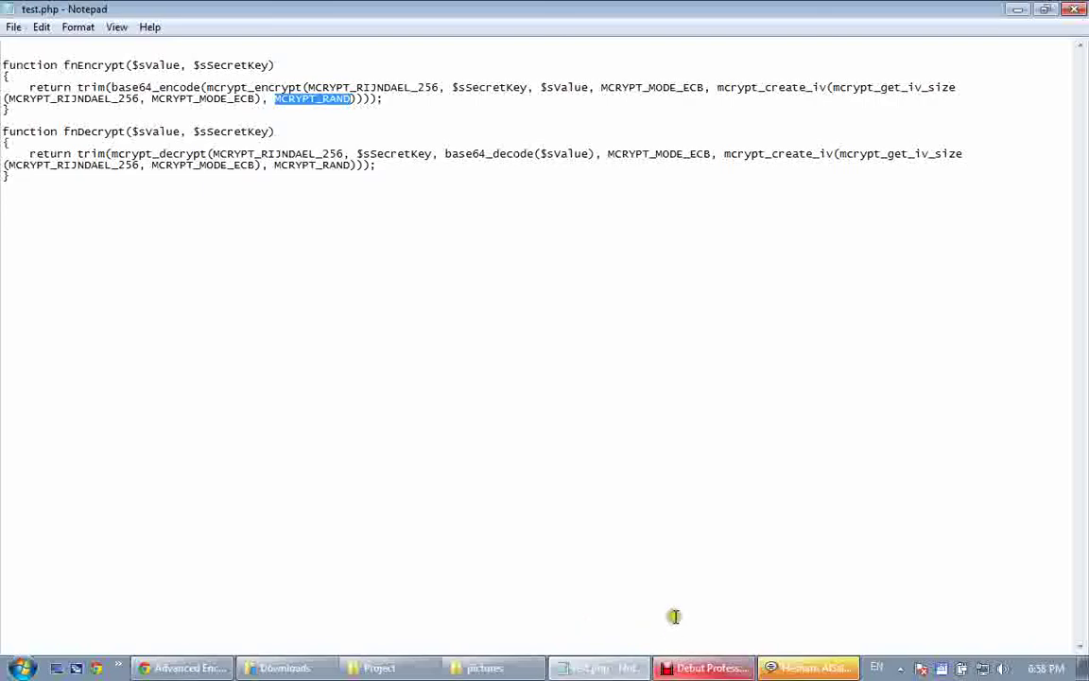